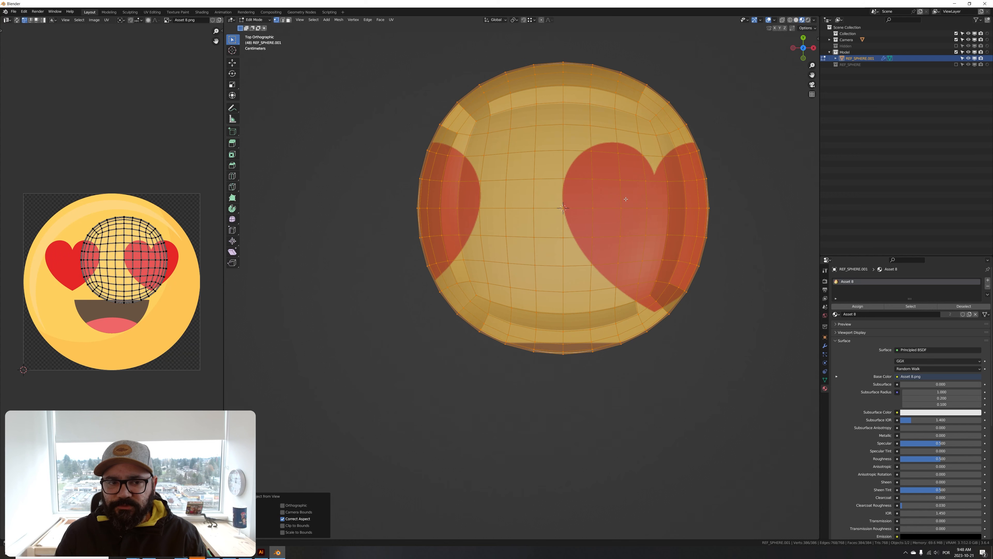
Step: Enlarge the UV workspace, then move and scale all the sphere's UVs over the emoji image
drag(224, 235, 337, 234)
key(a)
key(g)
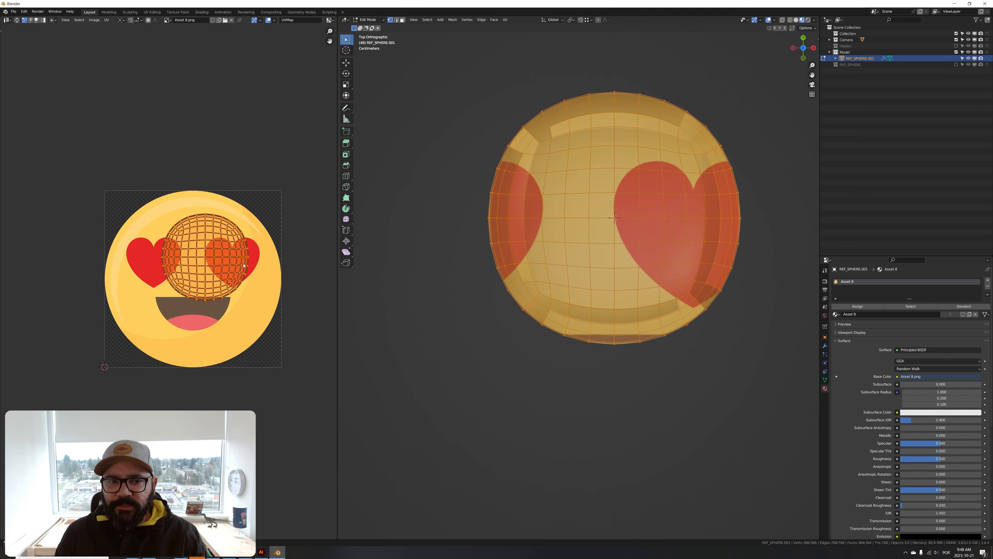
click(231, 290)
key(s)
click(266, 266)
Step: Fine-tune the UVs' position and scale so they are centred just inside the emoji's outer edge
key(g)
click(265, 261)
key(s)
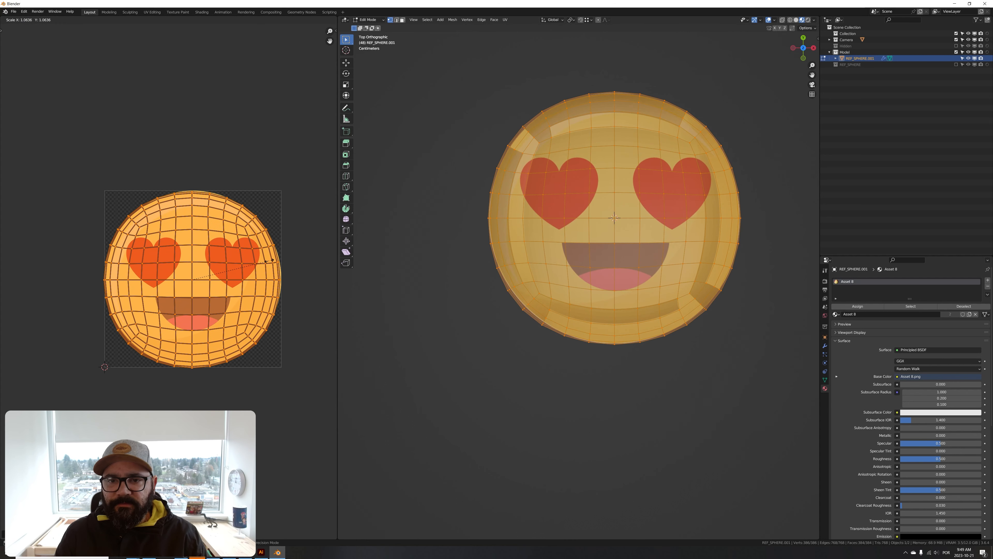
click(266, 264)
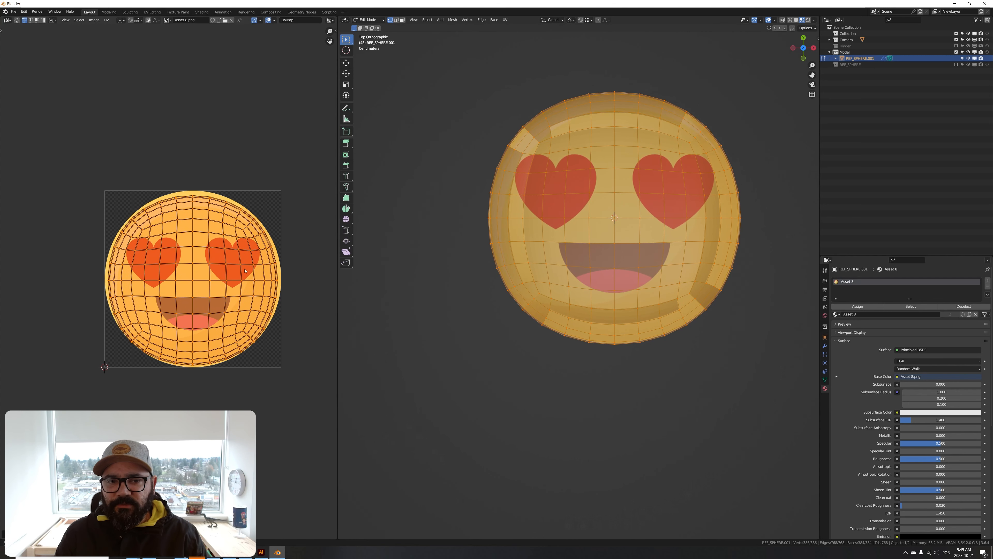
key(ctrl+space)
scroll(469, 274, up, 4)
scroll(547, 254, down, 1)
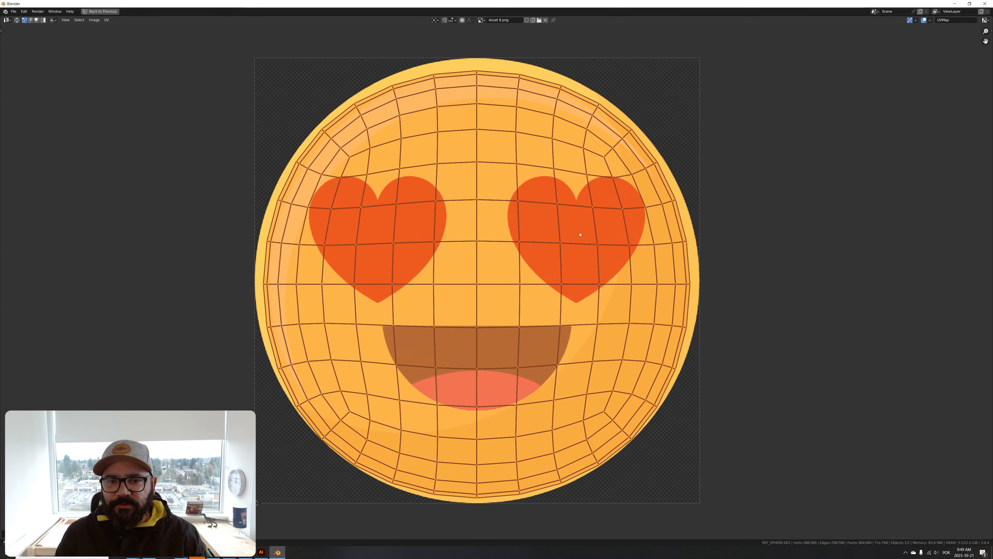
key(ctrl+space)
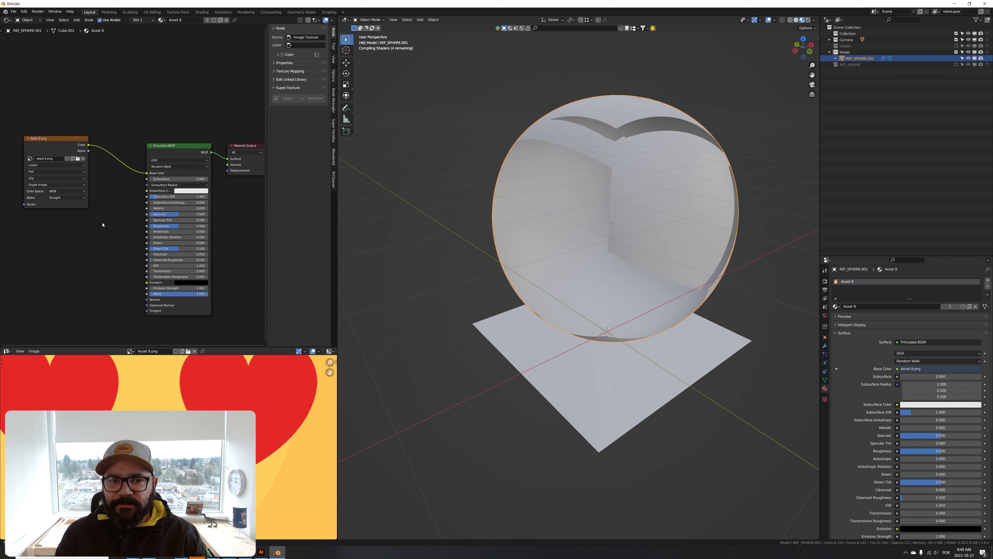
Step: Delete the flat plane beneath the sphere
middle_drag(657, 166, 665, 235)
click(725, 342)
key(Delete)
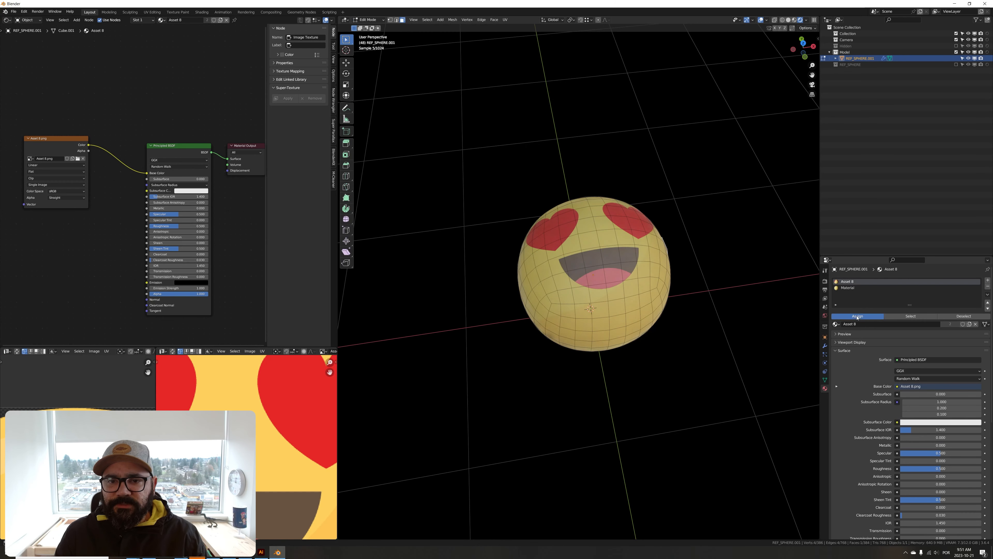
Step: Add a Subdivision Surface modifier with viewport level 3 to REF_SPHERE.001 and apply it
key(Tab)
middle_drag(679, 286, 646, 287)
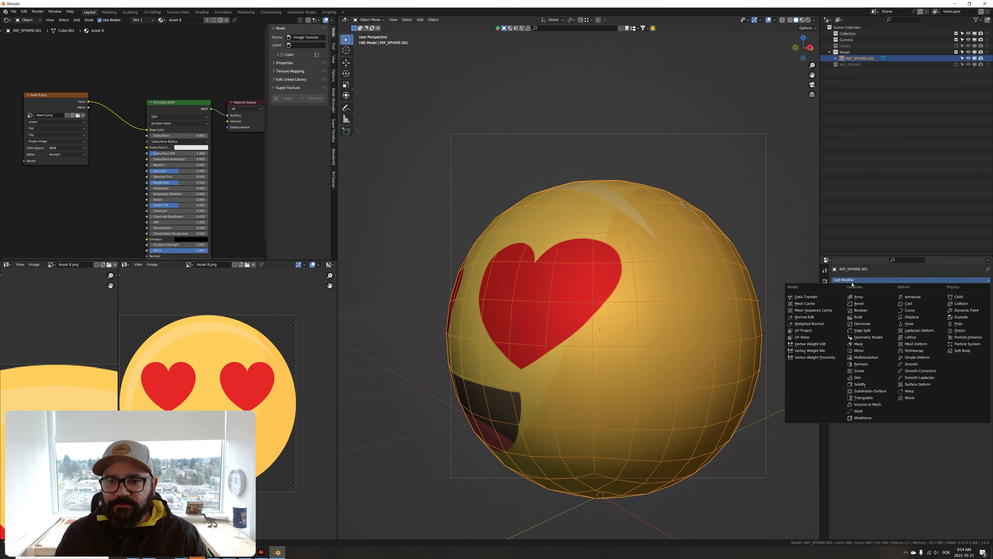
click(868, 392)
click(913, 338)
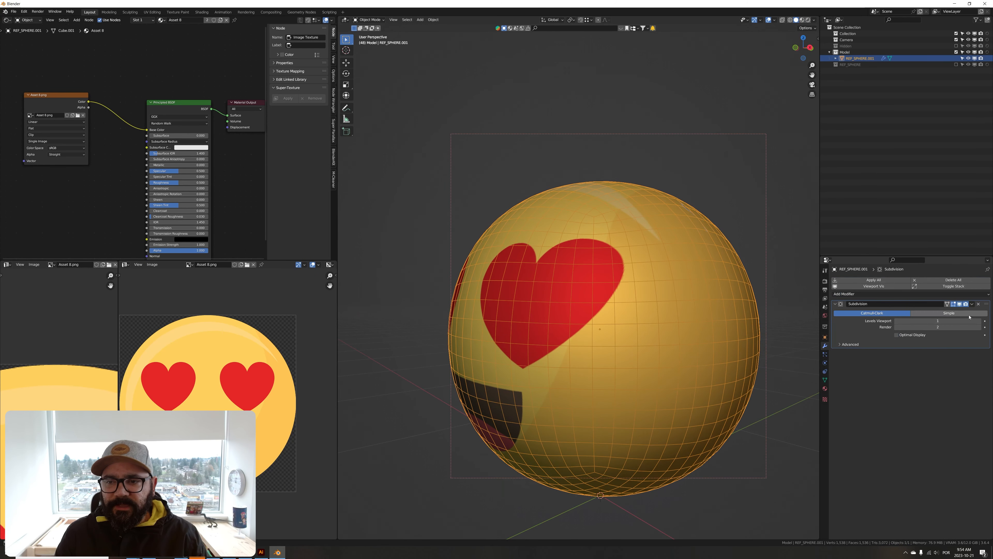
click(978, 320)
click(978, 320)
key(ctrl+a)
Step: Switch the sphere to Sculpt Mode and try a Draw stroke on the heart eye
key(ctrl+Tab)
middle_drag(595, 250, 650, 239)
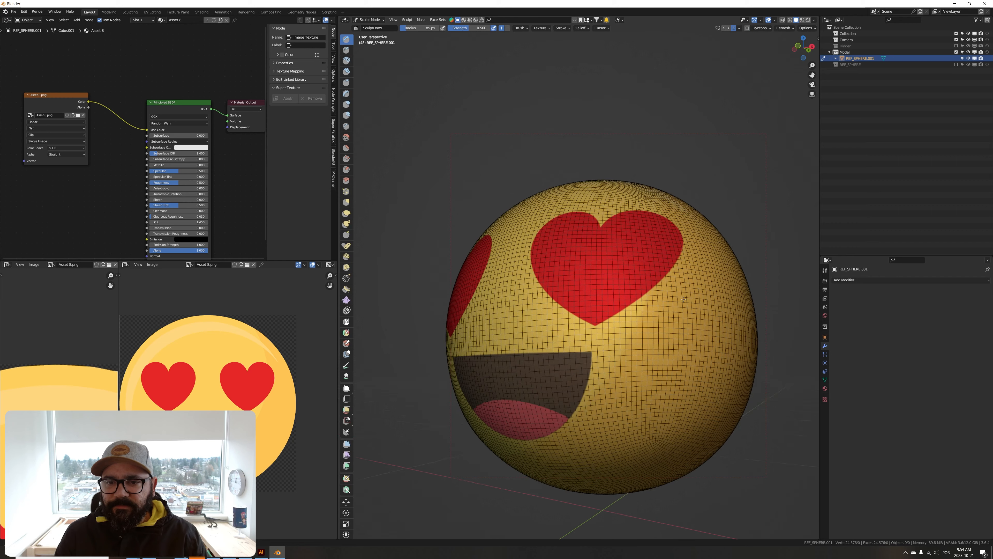
scroll(651, 240, up, 2)
mouse_move(653, 239)
mouse_down()
mouse_move(626, 280)
mouse_move(669, 216)
mouse_up()
key(ctrl+z)
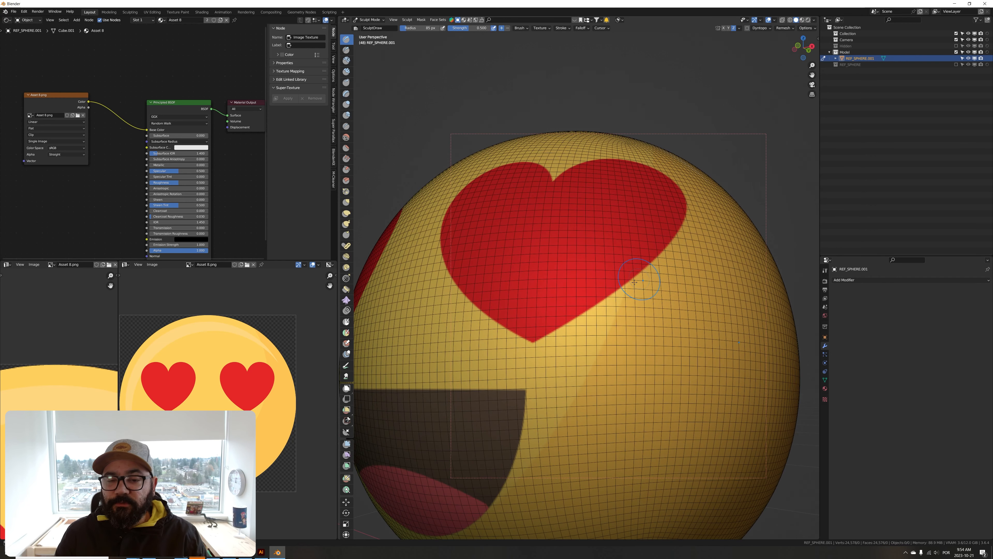
Step: Sculpt relief along the heart eye's outline with the Draw Sharp brush
click(346, 50)
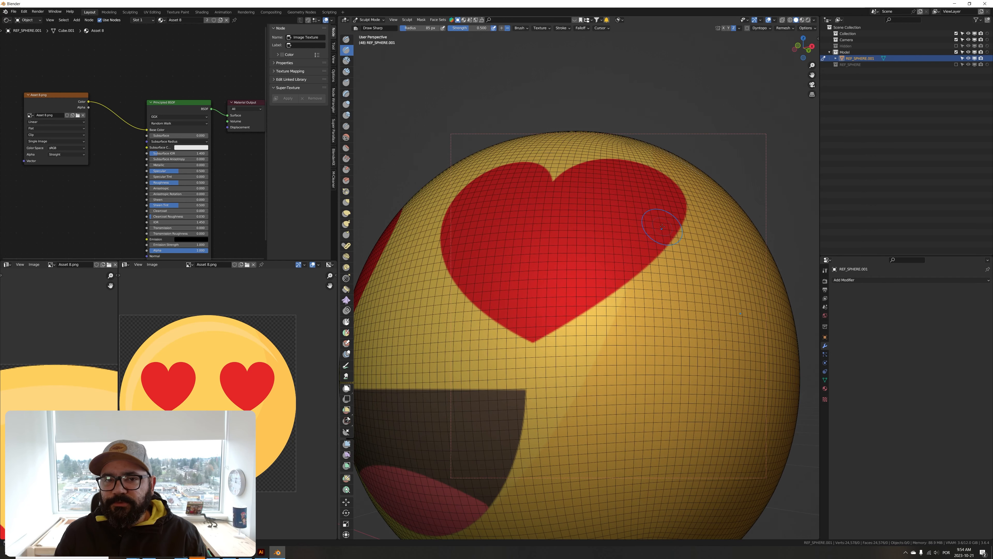
middle_drag(603, 279, 589, 247)
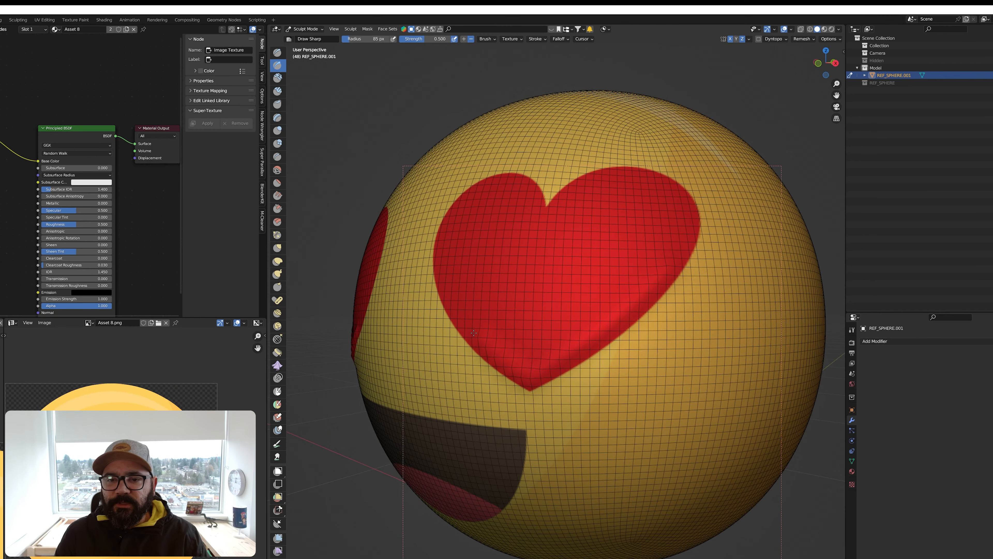
mouse_move(474, 332)
mouse_down()
mouse_move(442, 270)
mouse_move(480, 192)
mouse_up()
mouse_move(539, 210)
mouse_down()
mouse_move(569, 190)
mouse_move(665, 184)
mouse_move(676, 247)
mouse_up()
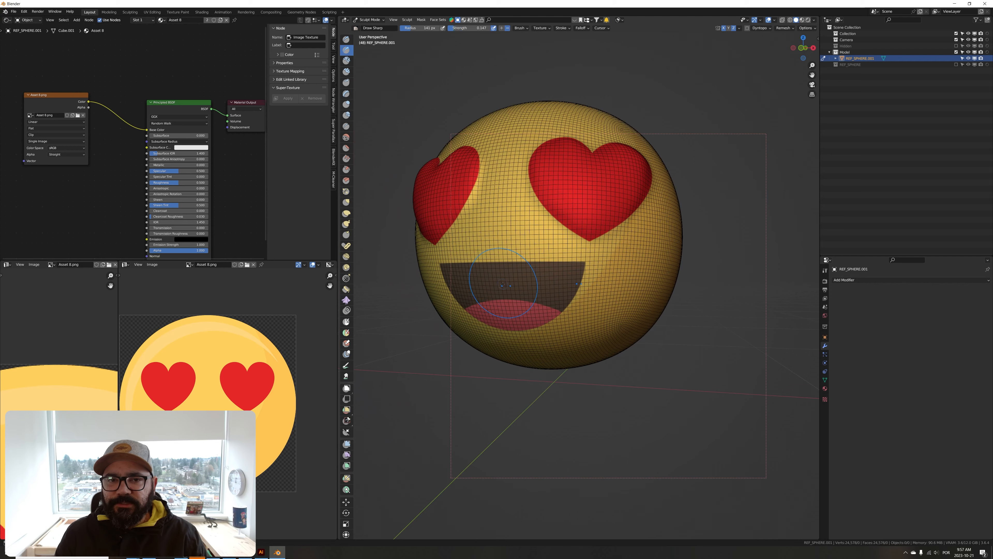
Step: Carve the mouth along its upper edge and across its interior with the Draw Sharp brush
scroll(497, 297, up, 5)
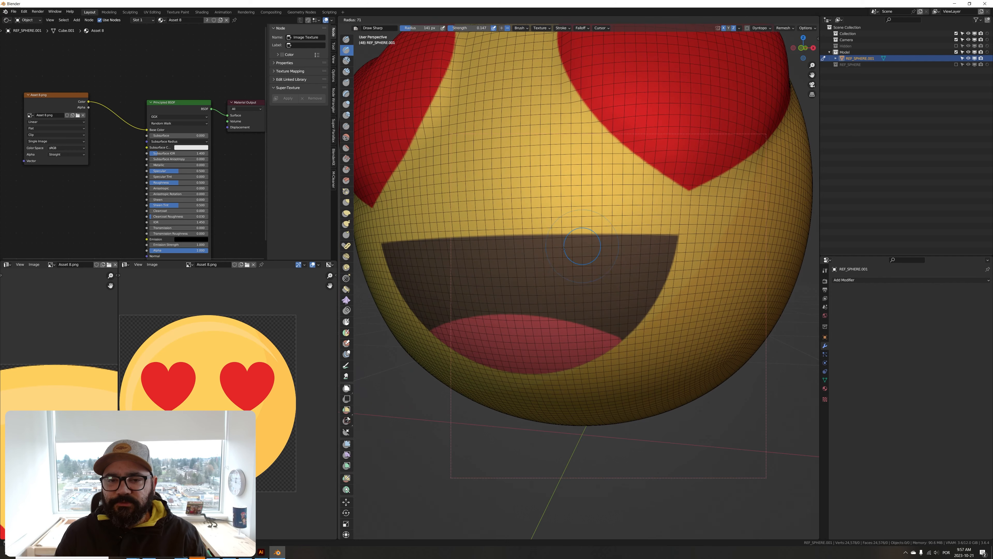
scroll(580, 241, down, 5)
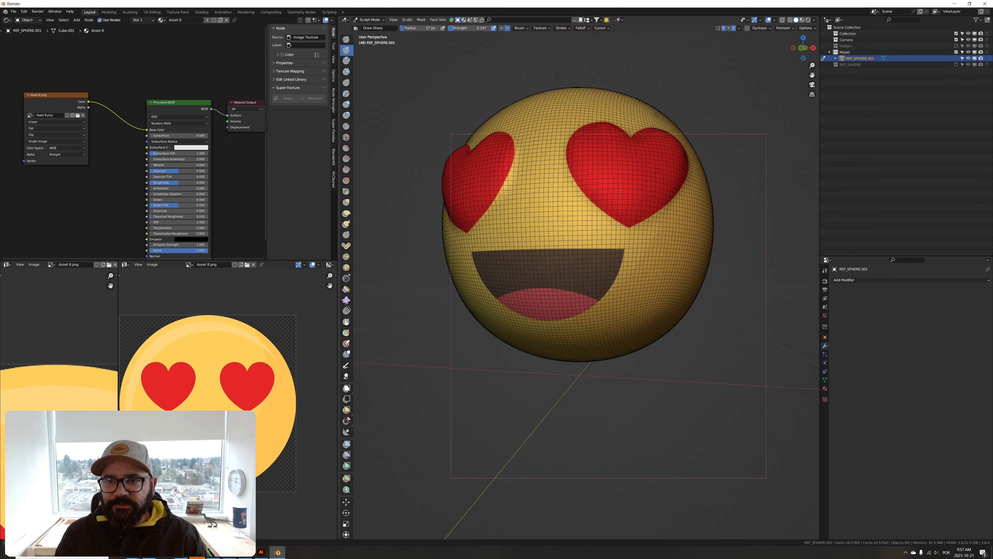
scroll(547, 260, up, 2)
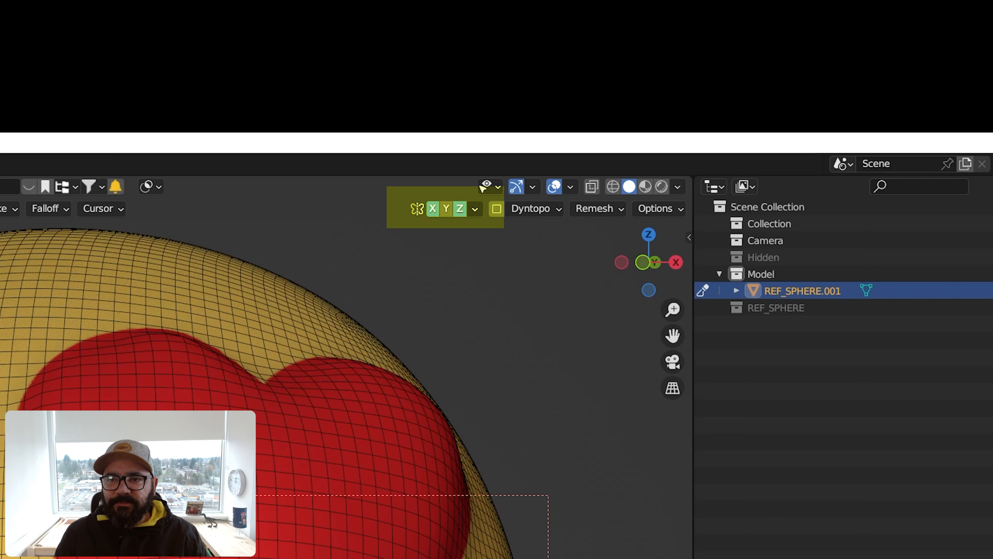
scroll(346, 377, up, 4)
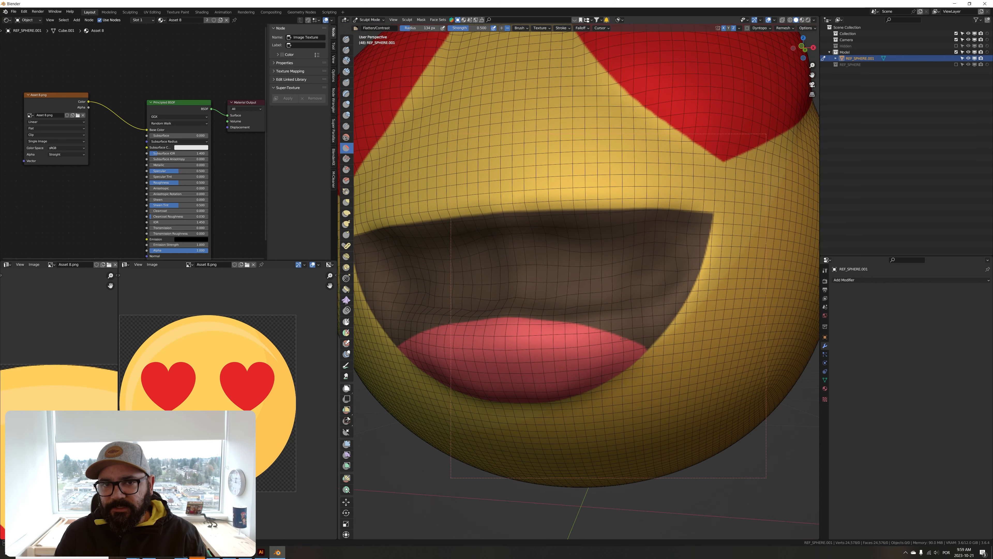
click(346, 50)
mouse_move(692, 219)
mouse_down()
mouse_move(626, 212)
mouse_move(522, 224)
mouse_up()
mouse_move(681, 313)
mouse_down()
mouse_move(605, 322)
mouse_move(511, 309)
mouse_up()
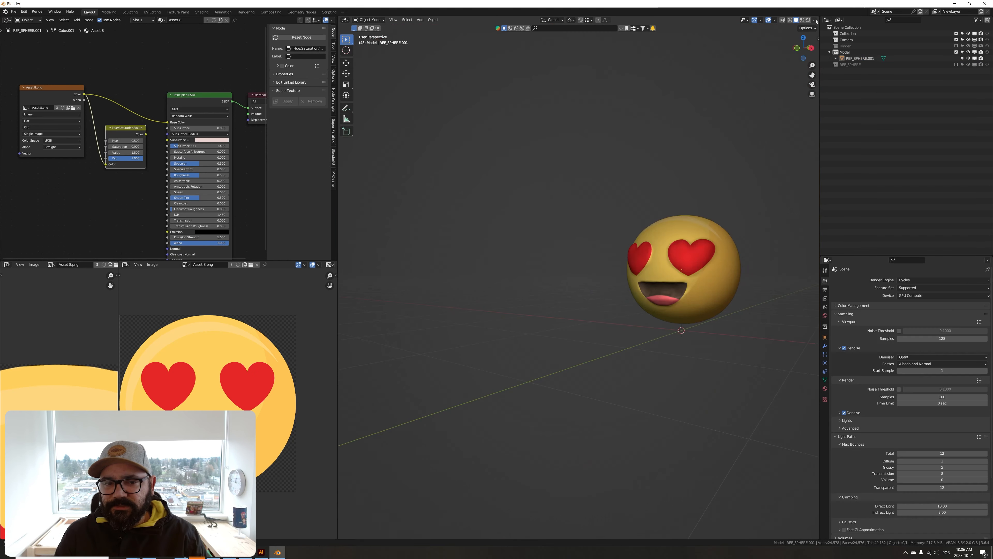
Step: Set the viewport lighting to MatCap with the vertically striped metallic matcap
click(813, 20)
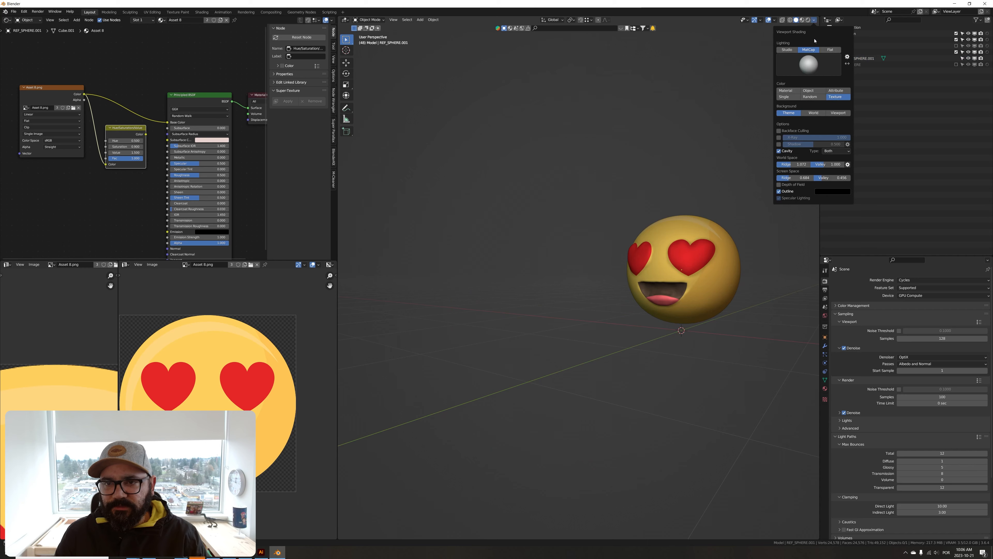
click(830, 49)
click(809, 50)
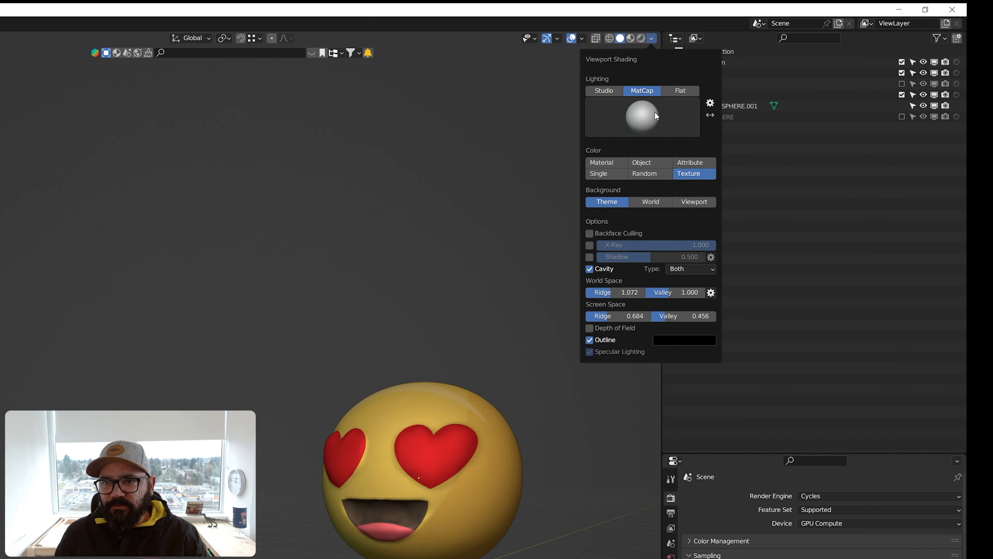
click(808, 64)
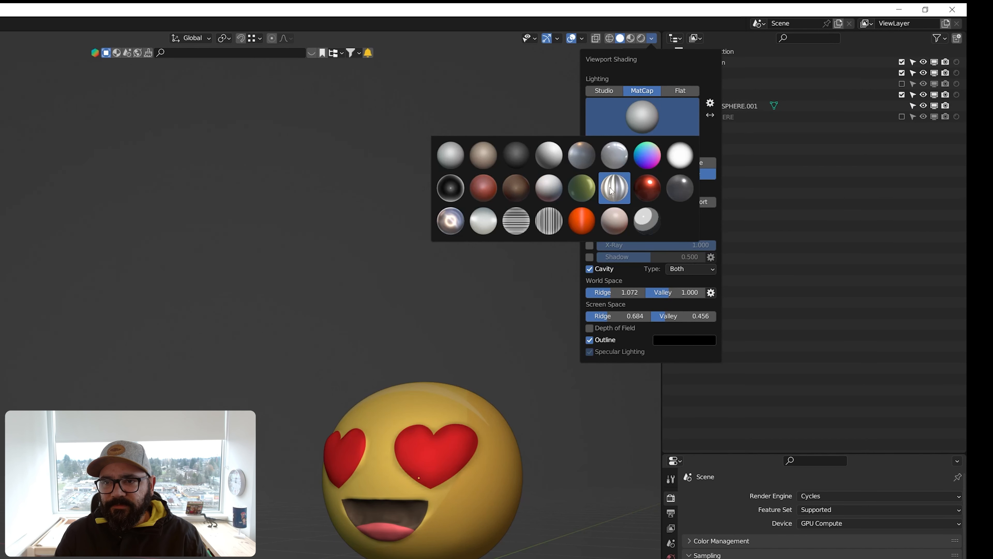
click(612, 190)
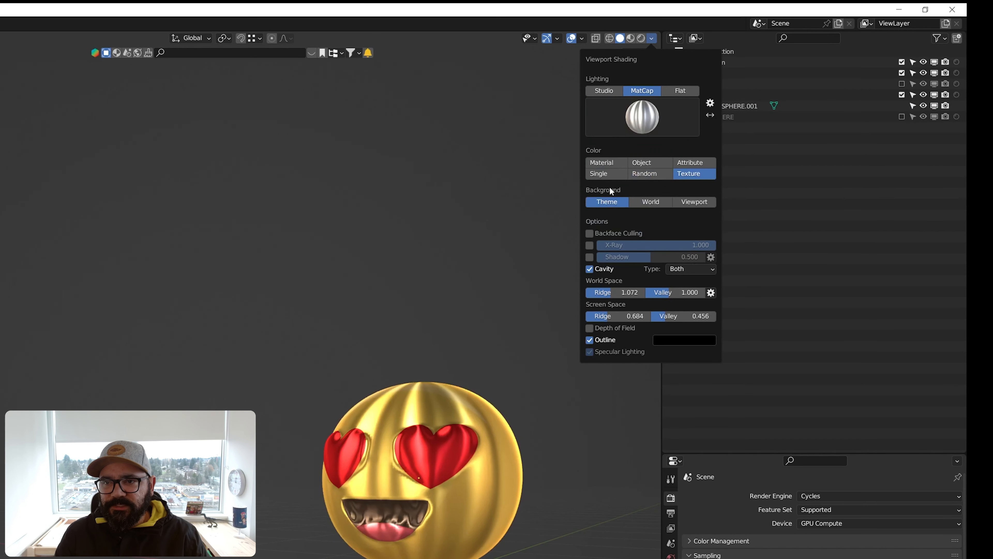
middle_drag(403, 461, 386, 462)
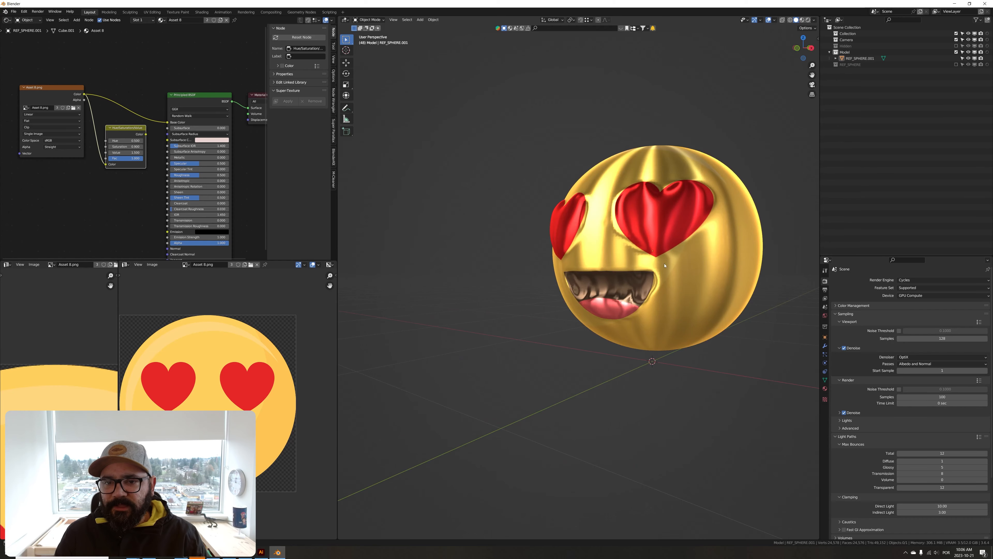
mouse_move(664, 265)
middle_down()
mouse_move(710, 266)
mouse_move(606, 265)
mouse_move(630, 249)
mouse_move(625, 240)
middle_up()
scroll(649, 270, up, 1)
Step: Select the heart-eyed emoji and switch it to Sculpt Mode, framing the mouth
click(622, 274)
key(ctrl+Tab)
click(619, 323)
scroll(624, 317, up, 3)
middle_drag(629, 301, 542, 315)
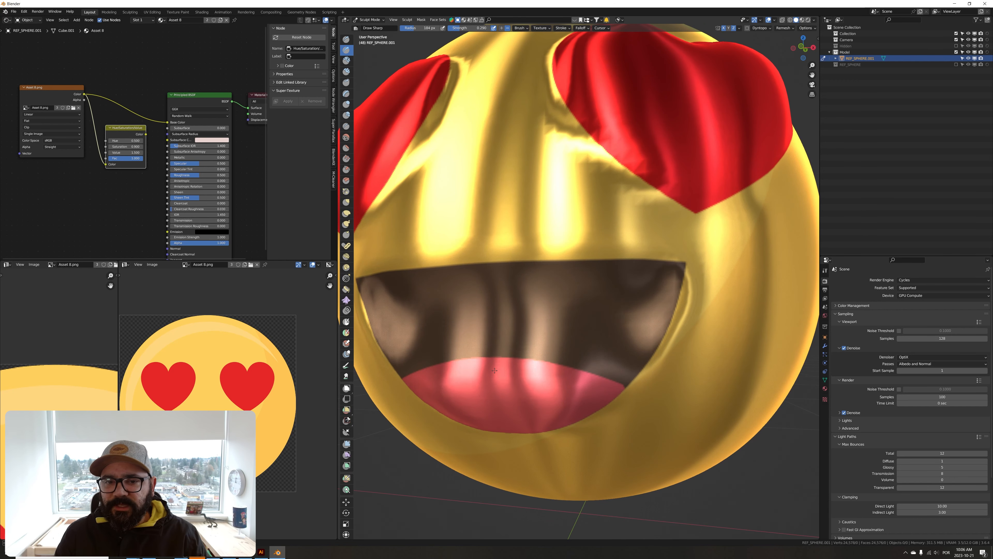
Step: Switch to the Draw brush with a 91 px radius and build up the tongue's volume
mouse_move(507, 333)
middle_down()
mouse_move(517, 362)
mouse_move(551, 368)
middle_up()
key(x)
key(f)
click(533, 326)
middle_drag(563, 329, 597, 328)
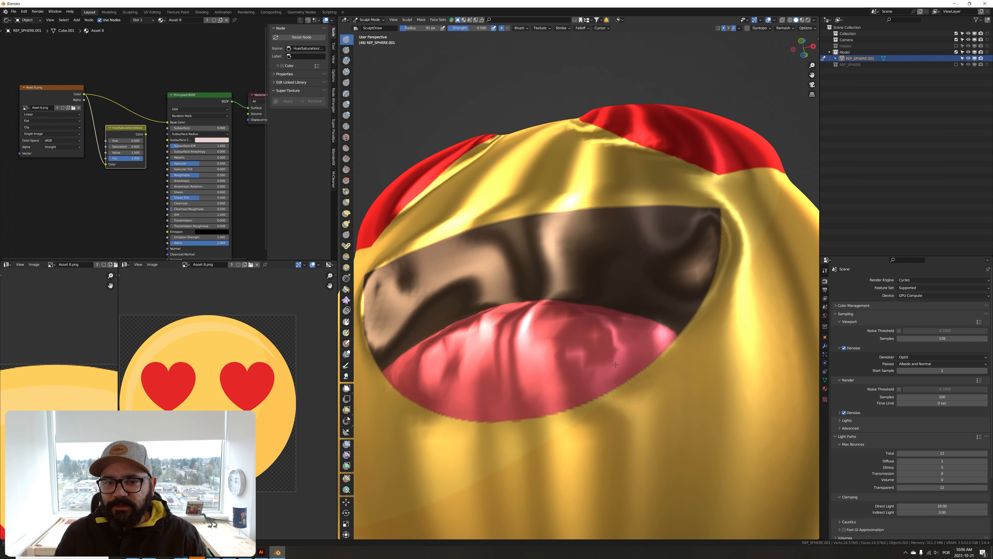
key(KP_1)
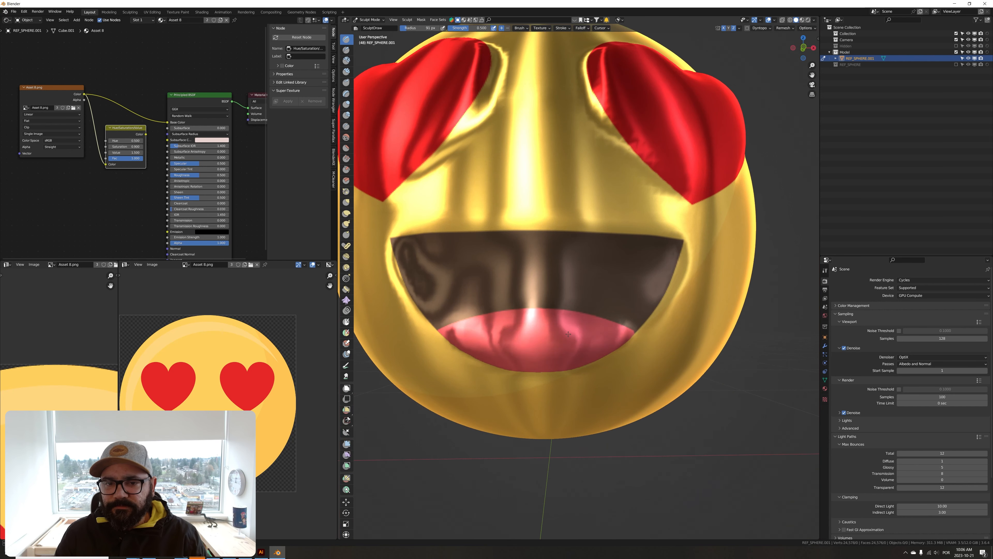
Step: Replace the striped matcap with the reddish clay matcap in the viewport shading
middle_drag(546, 317, 645, 315)
click(815, 20)
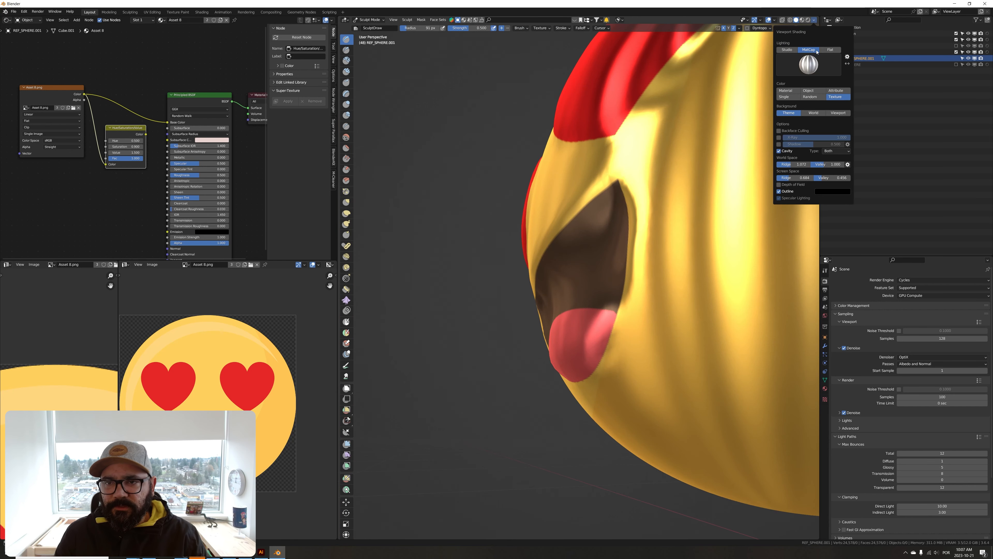
click(810, 64)
click(718, 107)
middle_drag(573, 299, 599, 290)
mouse_move(548, 269)
middle_down()
mouse_move(636, 254)
mouse_move(619, 224)
middle_up()
Step: Return the emoji to Object Mode and deselect everything
scroll(585, 271, down, 5)
key(ctrl+Tab)
click(595, 254)
scroll(625, 246, up, 1)
scroll(619, 224, down, 2)
key(alt+a)
mouse_move(529, 244)
middle_down()
mouse_move(558, 249)
mouse_move(528, 251)
mouse_move(545, 271)
mouse_move(498, 269)
middle_up()
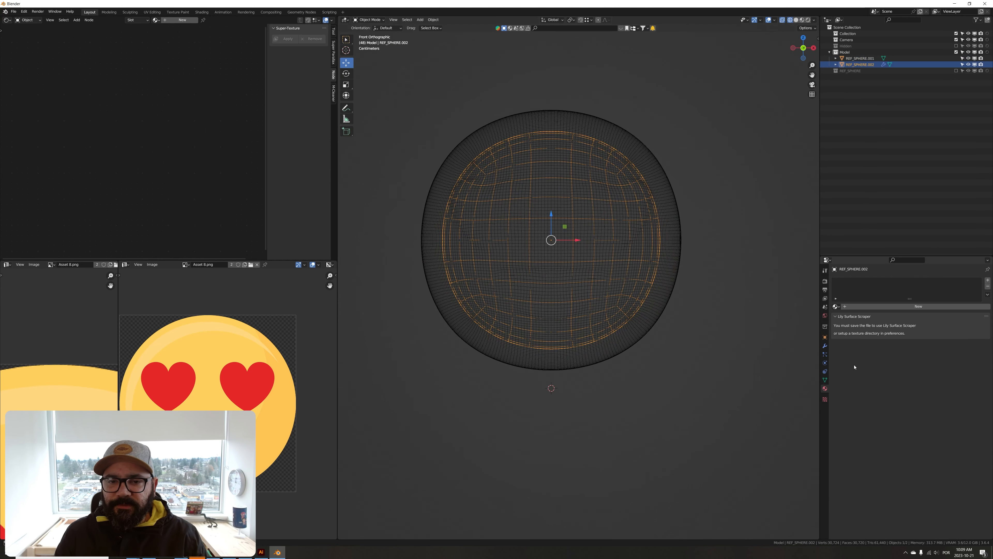
Step: Scale up REF_SPHERE.002 to the size of the heart-eyed emoji and move it beside that emoji
click(825, 346)
key(s)
click(626, 274)
scroll(576, 277, down, 5)
drag(588, 262, 712, 275)
key(shift+z)
middle_drag(712, 275, 718, 283)
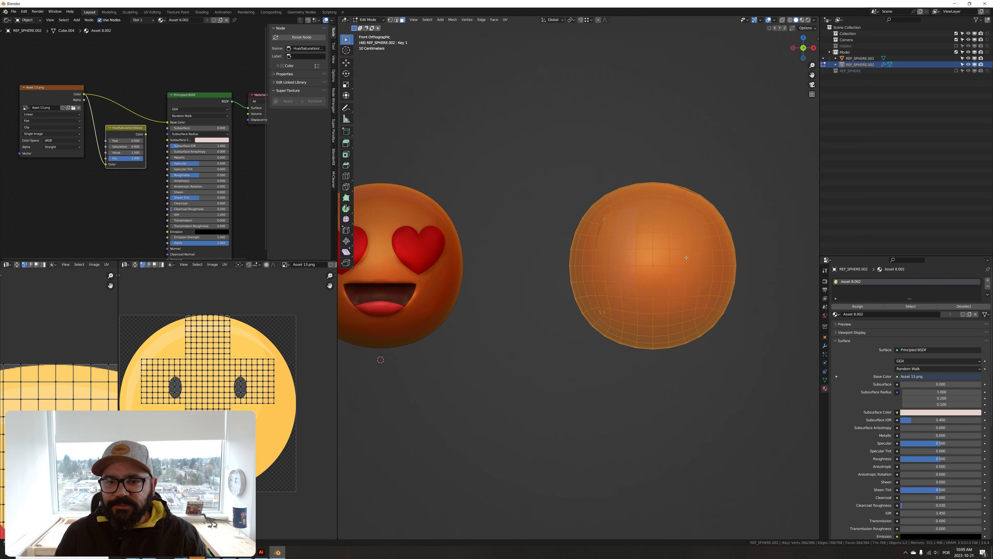
Step: Unwrap REF_SPHERE.002 with Project from View in the front orthographic view
shift+middle_drag(727, 252, 668, 251)
key(u)
click(655, 250)
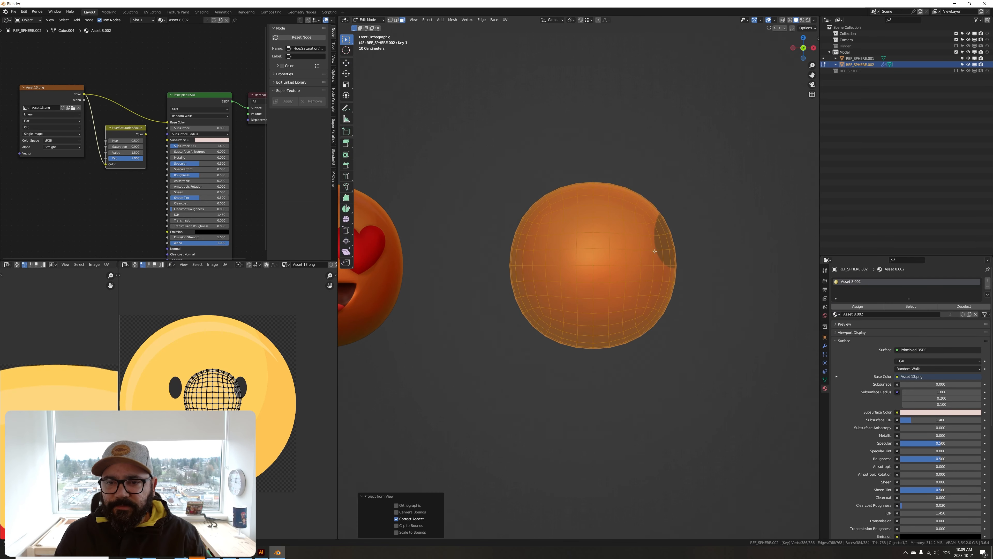
Step: Scale all of REF_SPHERE.002's UVs up to cover the smiley face in Asset 13.png
key(a)
key(s)
click(298, 352)
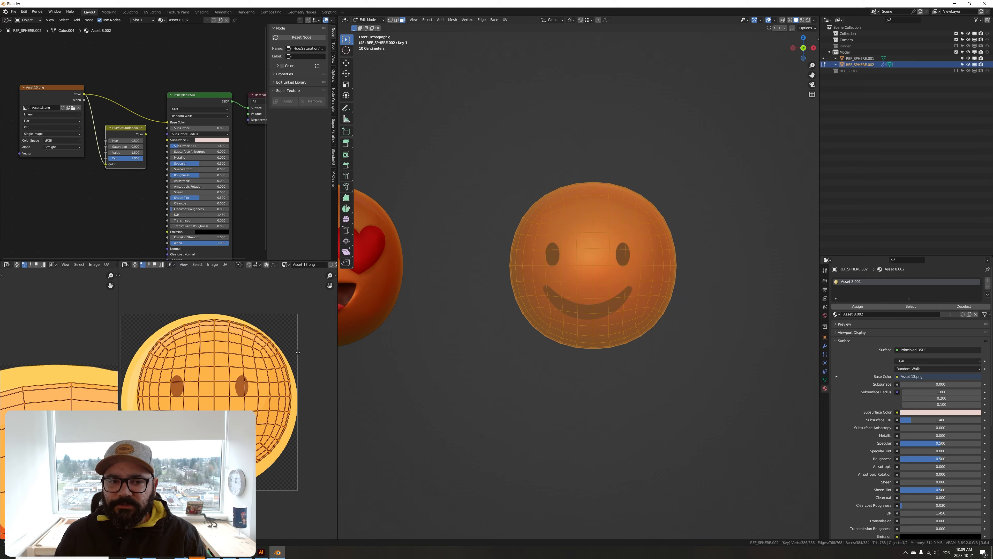
middle_drag(297, 352, 319, 339)
key(ctrl+space)
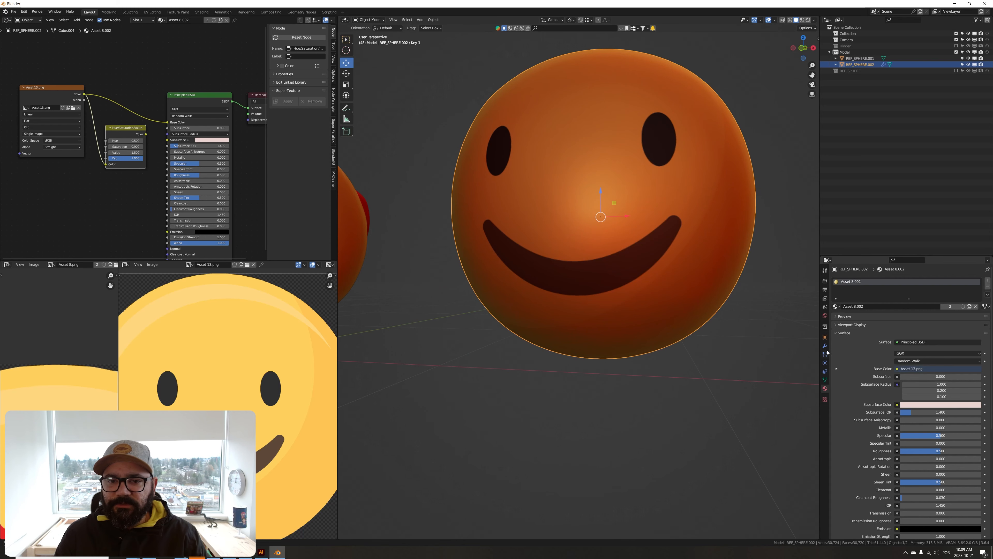
Step: Apply the modifiers on REF_SPHERE.002 and add the Basis and Key 1 shape keys
key(ctrl+a)
key(ctrl+a)
click(824, 380)
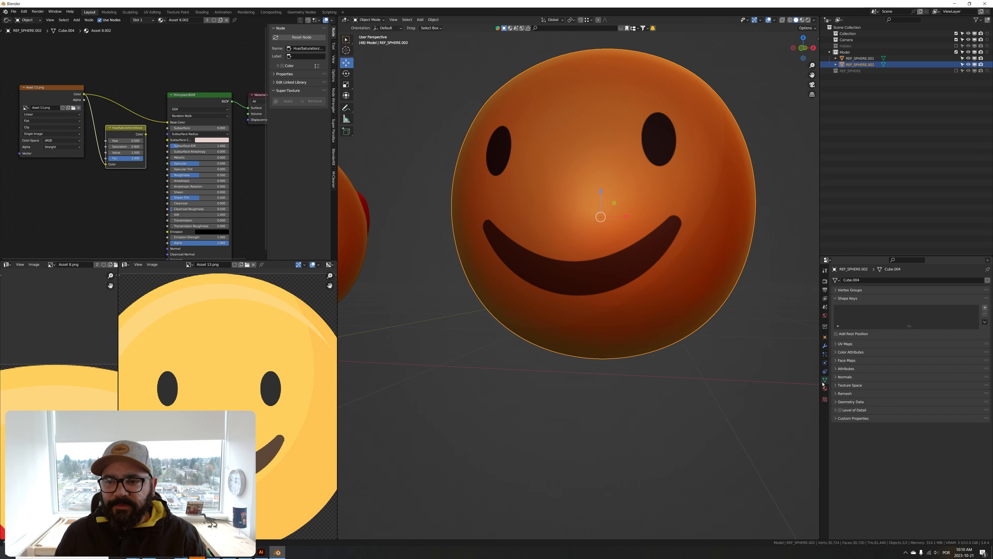
click(985, 308)
click(985, 307)
Step: Shade REF_SPHERE.002 smooth
right_click(680, 198)
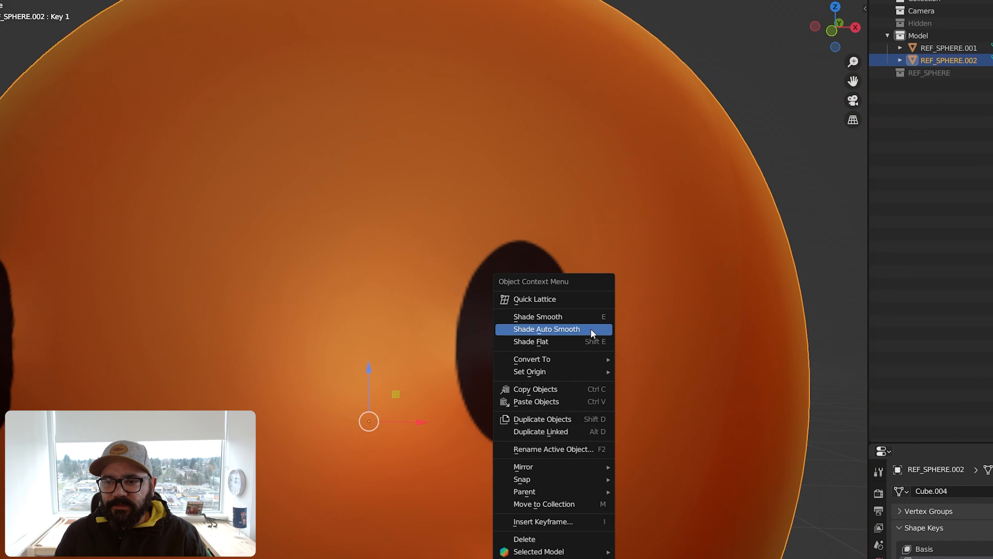
click(581, 317)
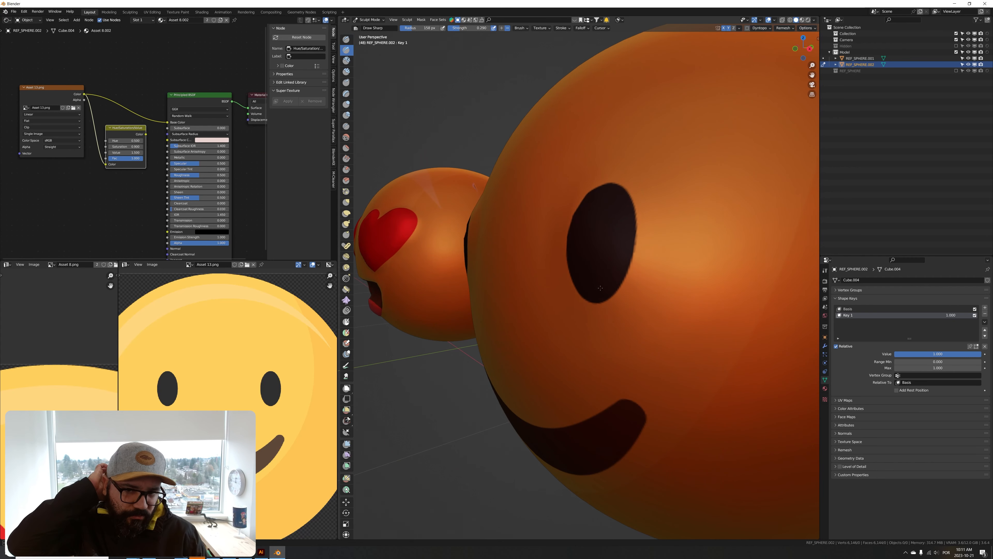
Step: Carve the smiling mouth into REF_SPHERE.002 with the Draw Sharp and Draw brushes, finishing in Object Mode
middle_drag(615, 233, 629, 349)
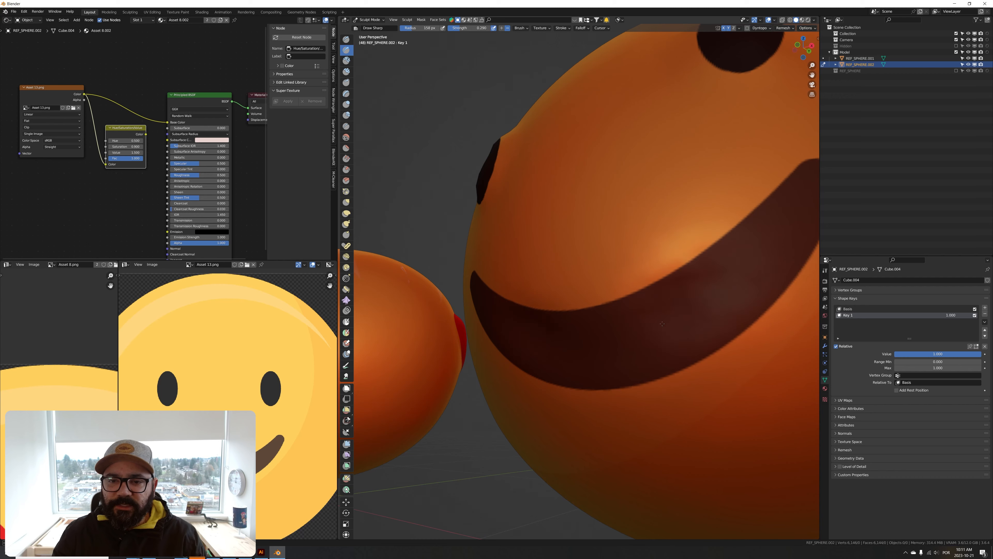
scroll(719, 274, down, 5)
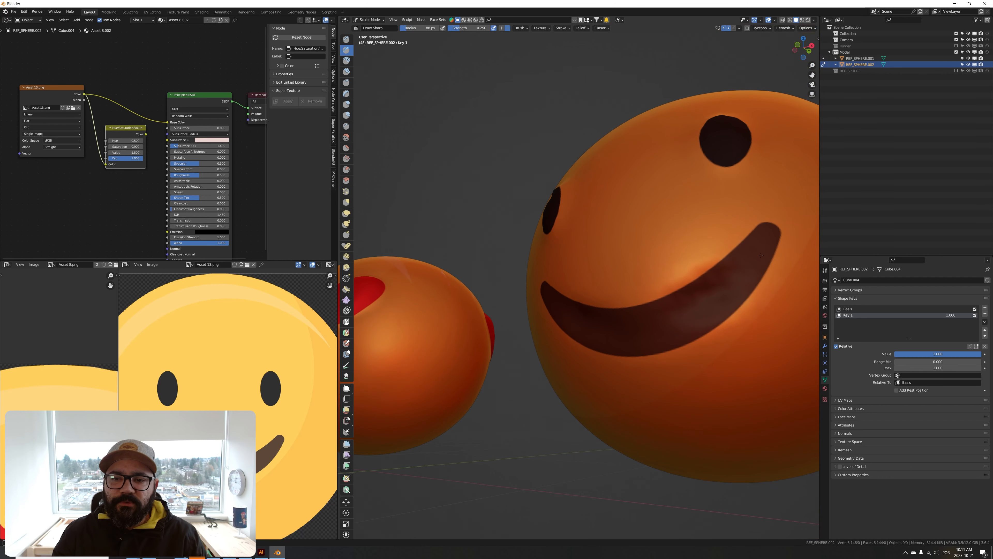
key(x)
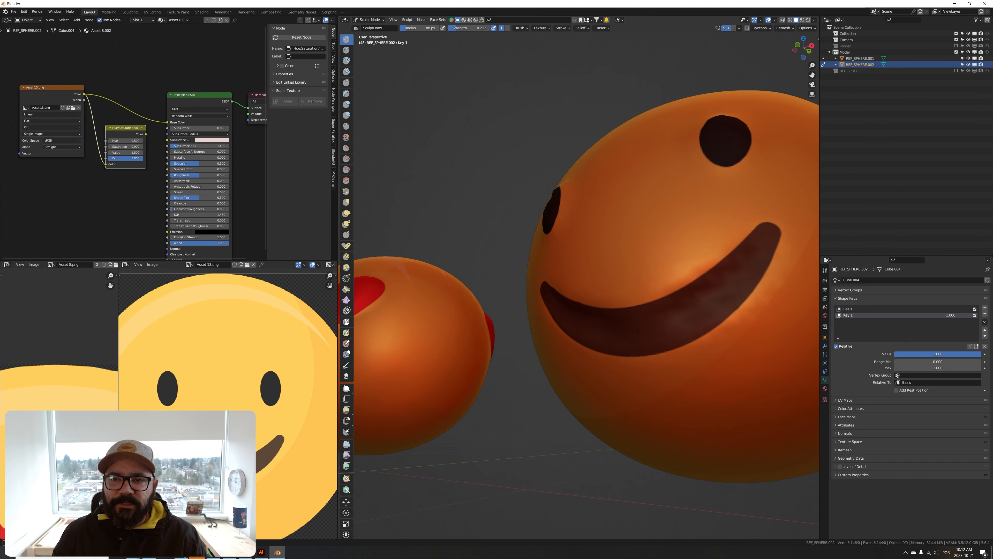
mouse_move(637, 331)
middle_down()
mouse_move(688, 313)
mouse_move(651, 321)
middle_up()
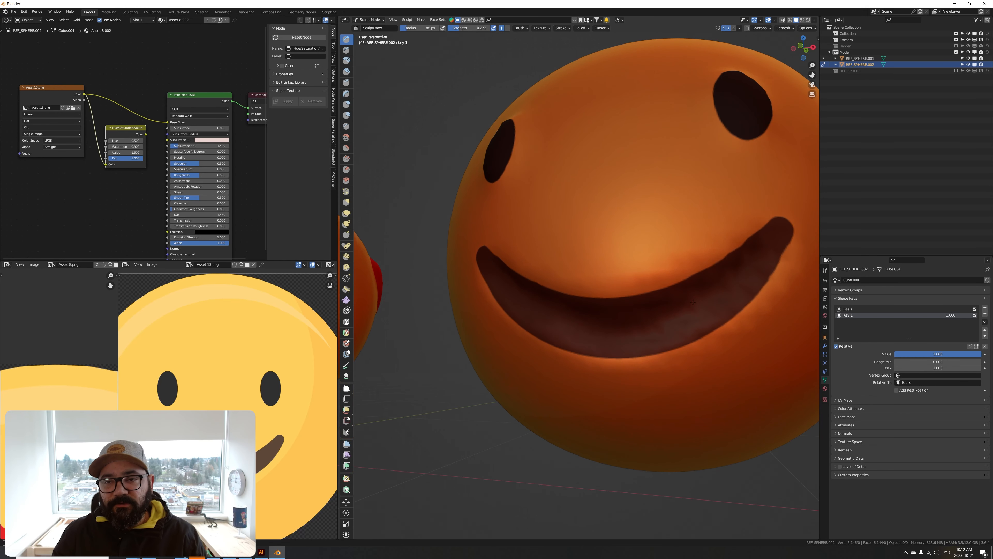
middle_drag(716, 296, 637, 268)
scroll(638, 268, down, 3)
key(ctrl+Tab)
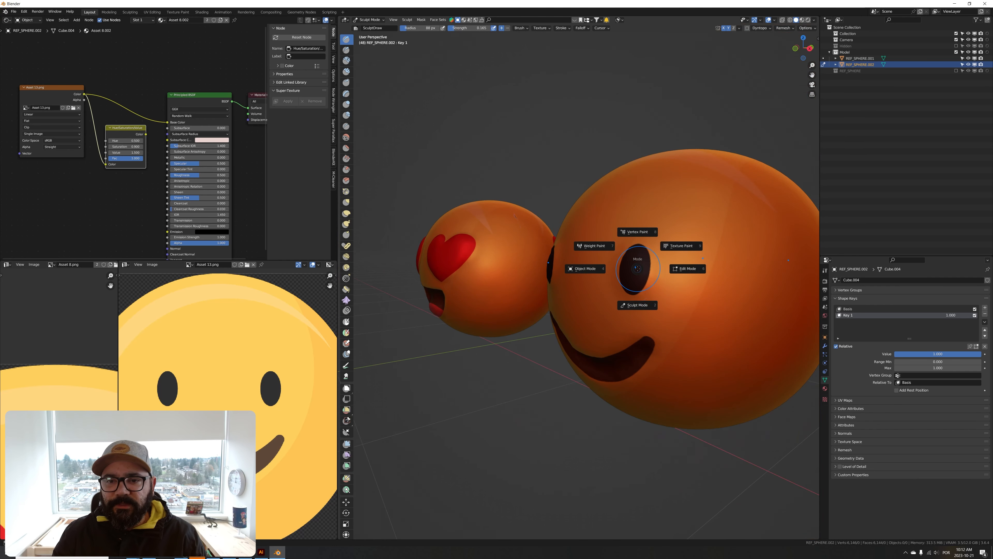
click(584, 268)
Step: Duplicate the smiley sphere about 1.83 m along X and delete the copy's Key 1 shape key
scroll(609, 274, down, 4)
mouse_move(609, 274)
middle_down()
mouse_move(658, 266)
mouse_move(609, 262)
mouse_move(674, 231)
mouse_move(651, 215)
mouse_move(625, 250)
mouse_move(645, 291)
mouse_move(599, 280)
middle_up()
click(599, 280)
key(shift+d)
key(x)
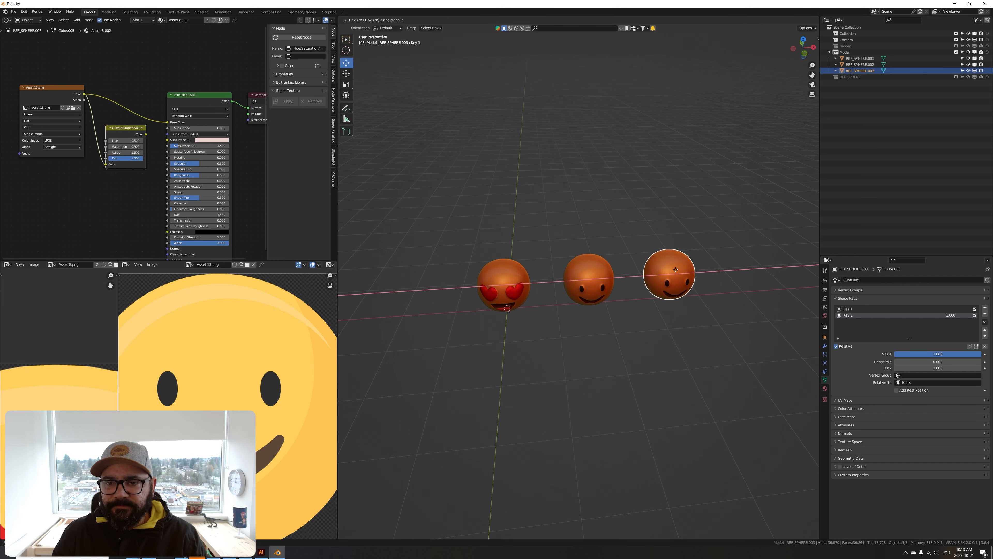
click(676, 269)
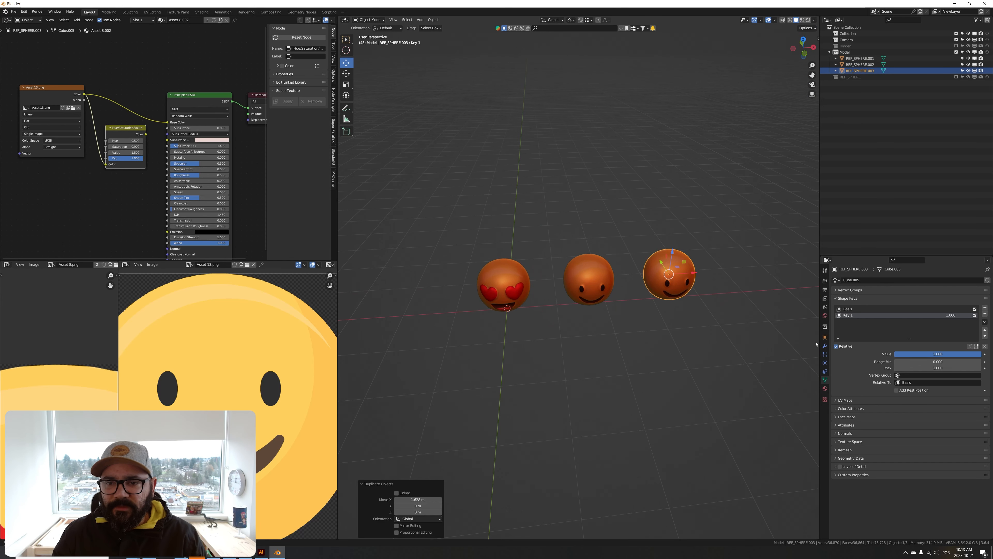
click(985, 315)
scroll(703, 285, up, 3)
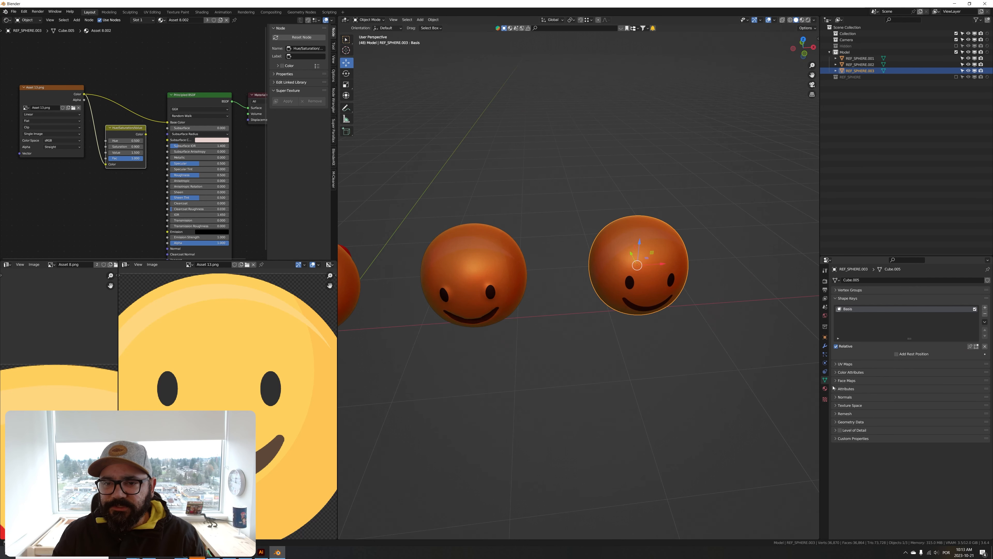
Step: Make REF_SPHERE.003's material and image single-user and load Asset 14.png into its image texture
click(825, 388)
click(945, 308)
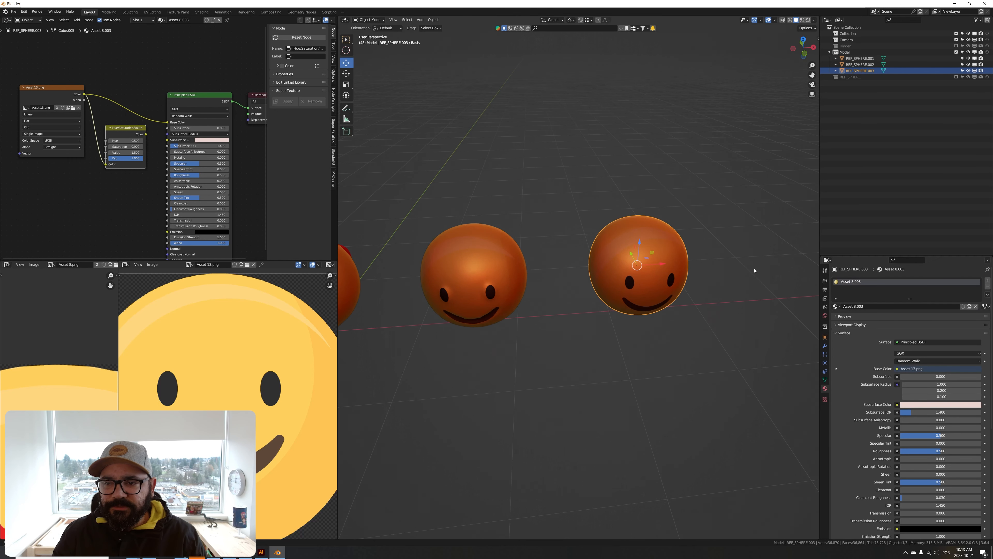
click(58, 109)
click(73, 108)
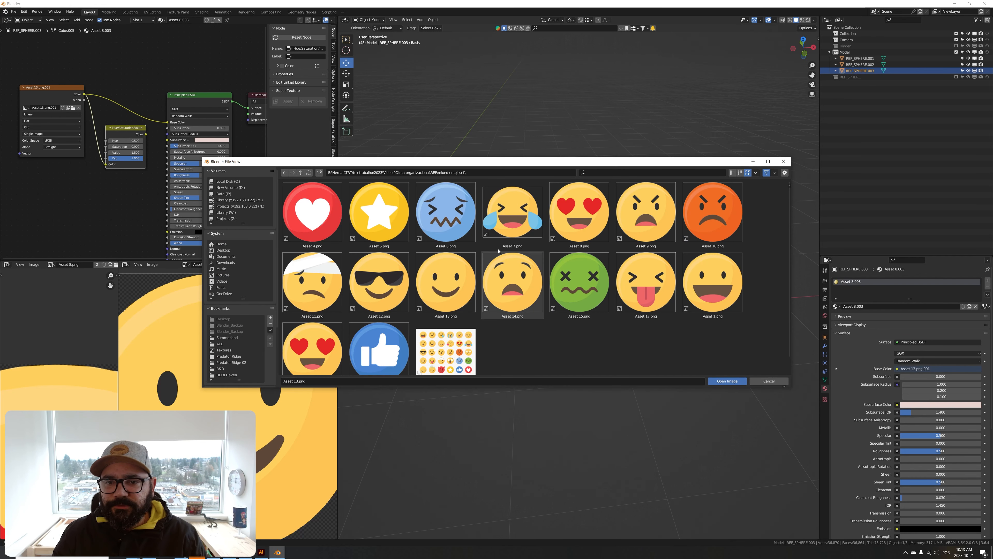
double_click(519, 278)
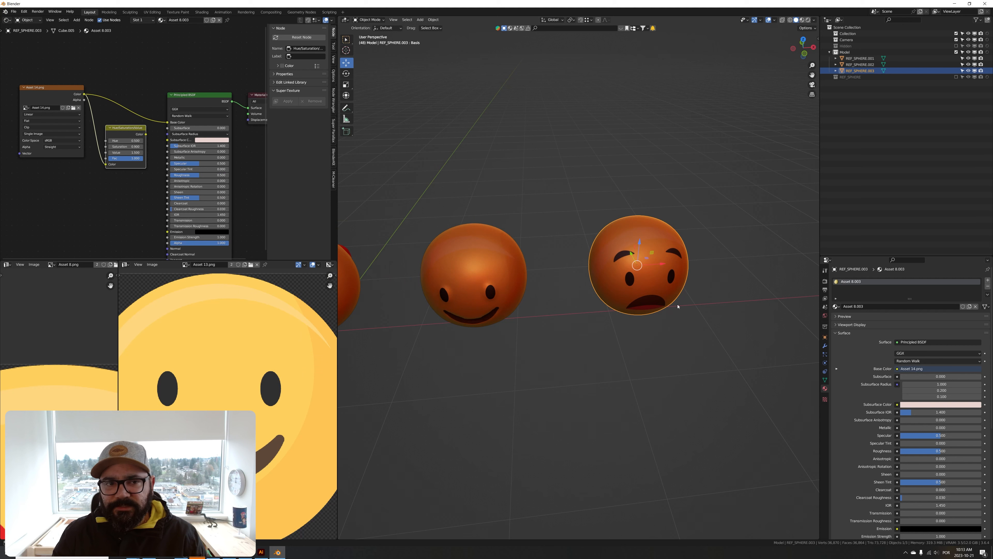
Step: Add a Key 1 shape key to REF_SPHERE.003 and switch it to Sculpt Mode
click(825, 381)
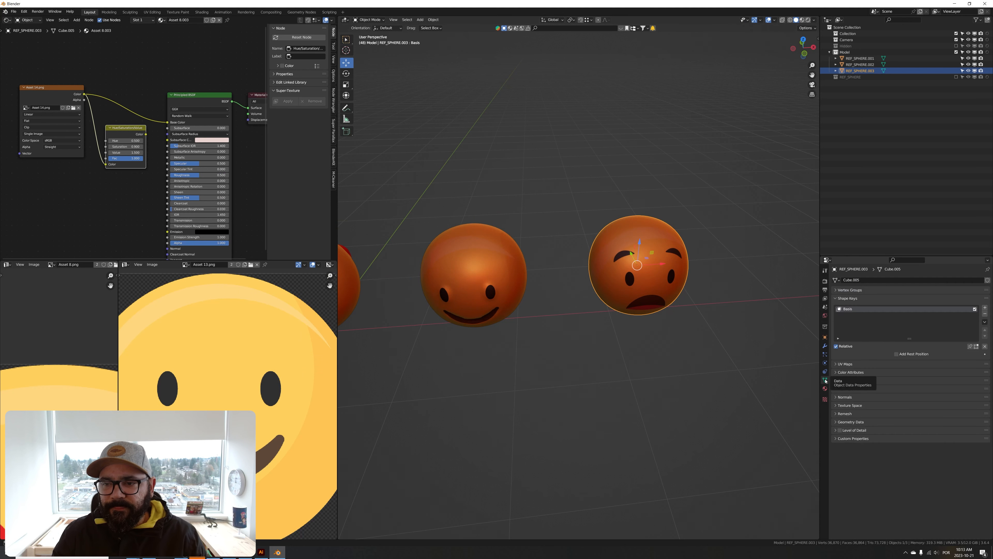
click(985, 307)
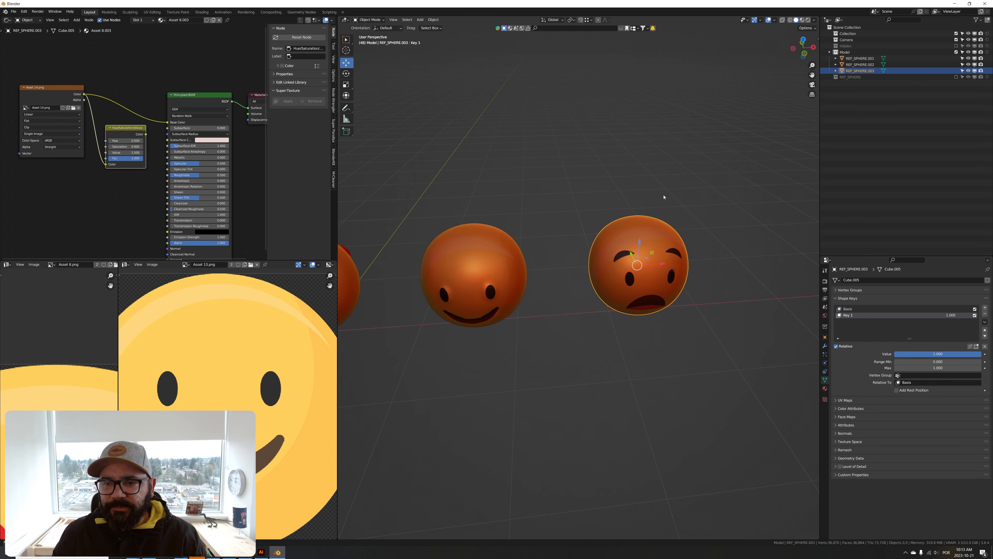
key(ctrl+Tab)
click(664, 231)
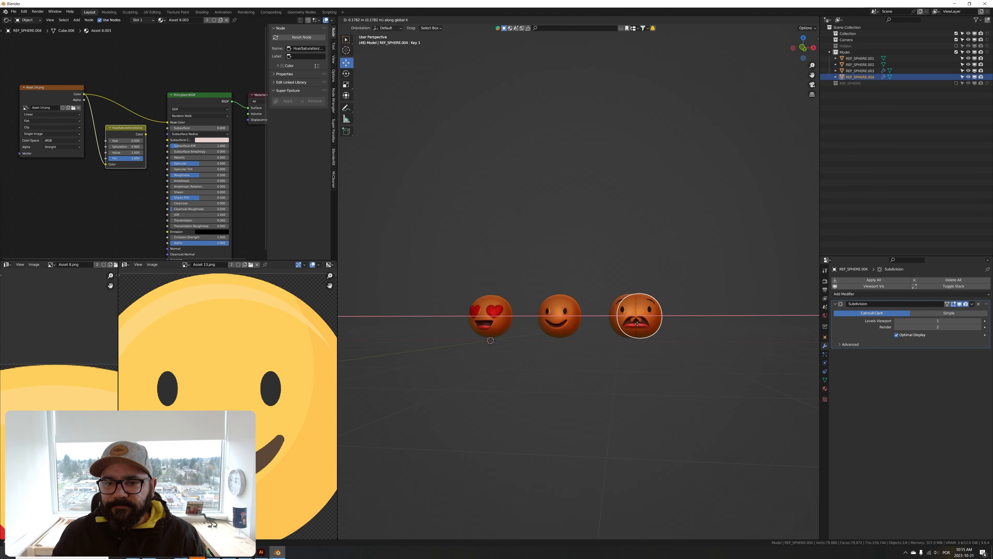
Step: Duplicate the worried-face sphere about 1.62 m along X
key(shift+d)
key(x)
click(701, 330)
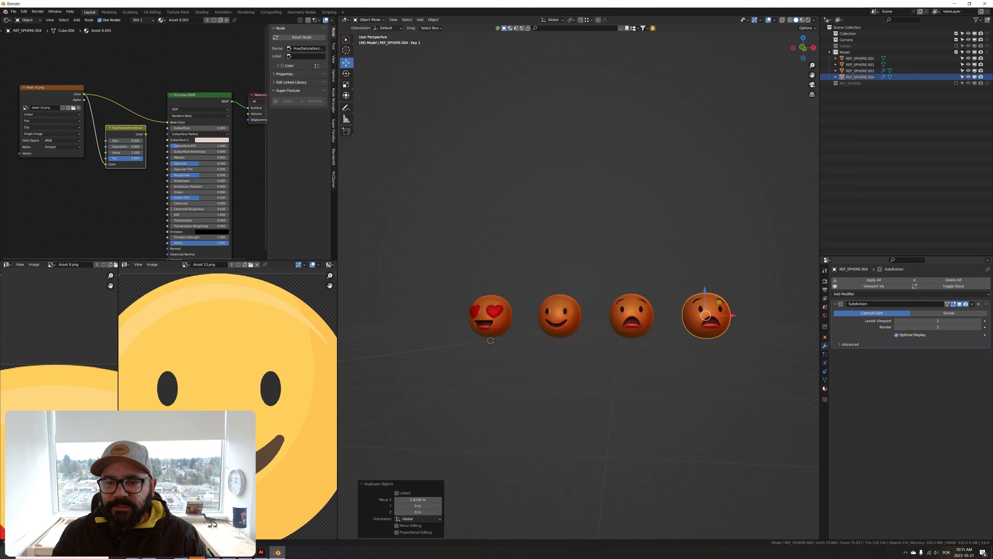
Step: Make REF_SPHERE.004's material single-user and load Asset 9.png into its image texture
click(824, 388)
click(961, 307)
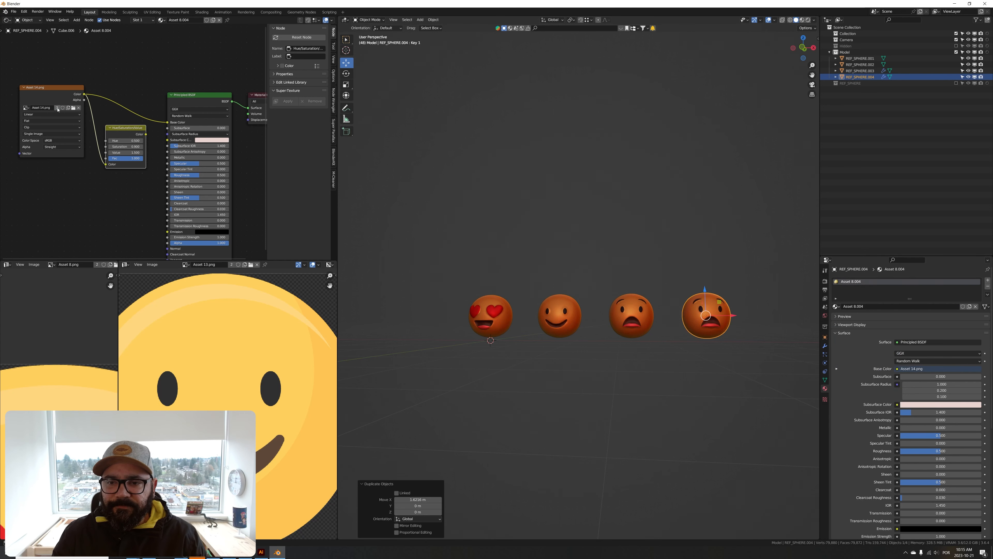
click(74, 107)
double_click(649, 214)
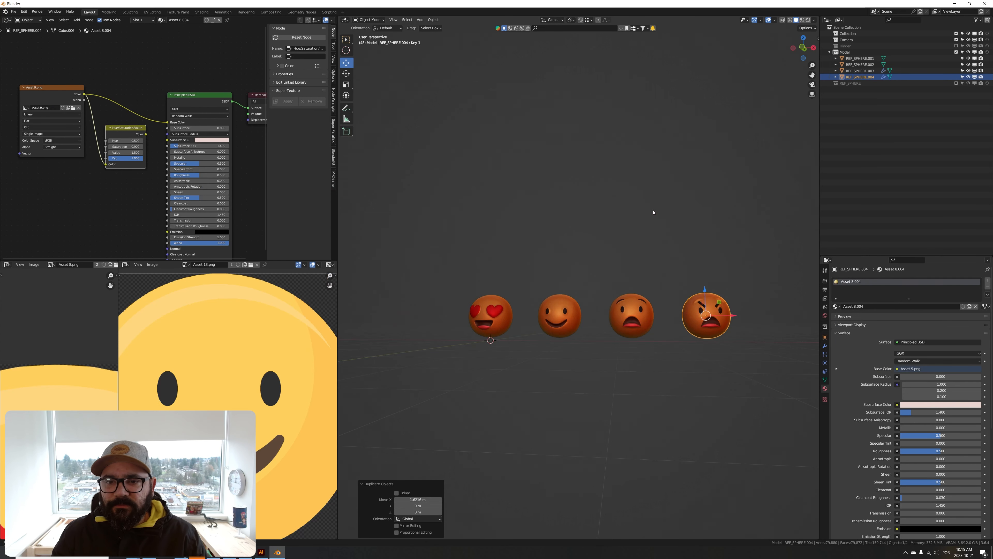
Step: Sculpt the angry face's eyes and mouth into REF_SPHERE.004's Key 1 shape with the Draw Sharp brush
click(825, 379)
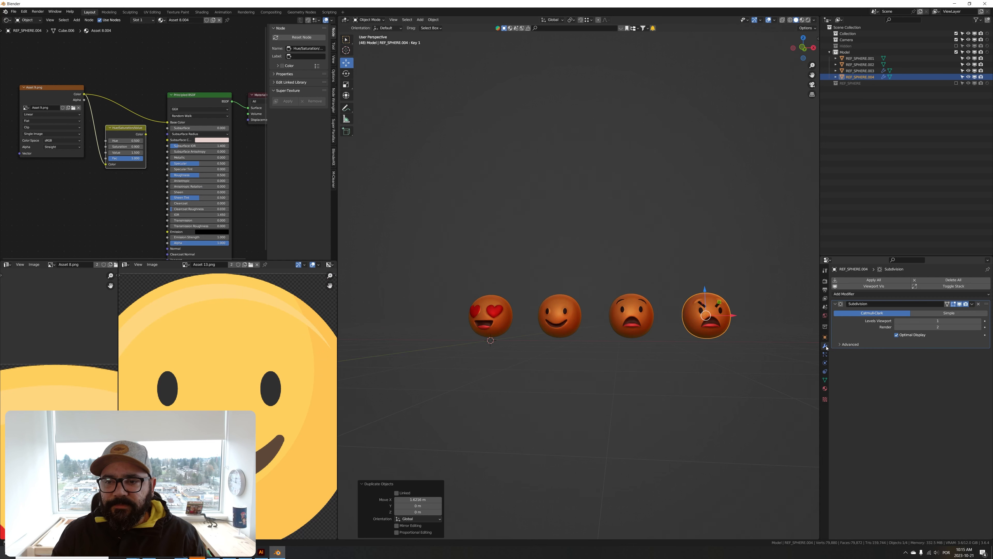
key(ctrl+Tab)
click(731, 329)
shift+middle_drag(712, 309, 582, 278)
scroll(581, 273, up, 15)
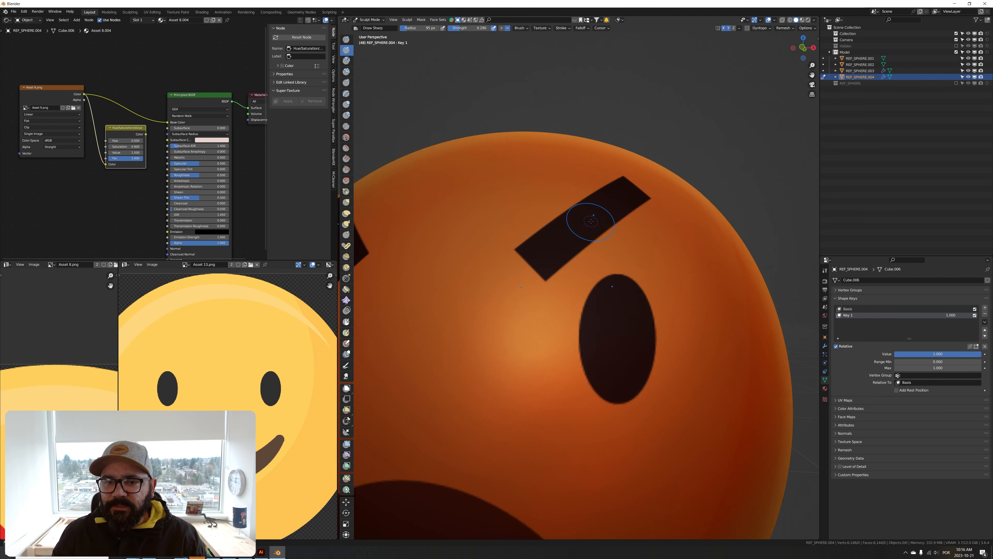
middle_drag(590, 221, 595, 237)
scroll(594, 238, down, 2)
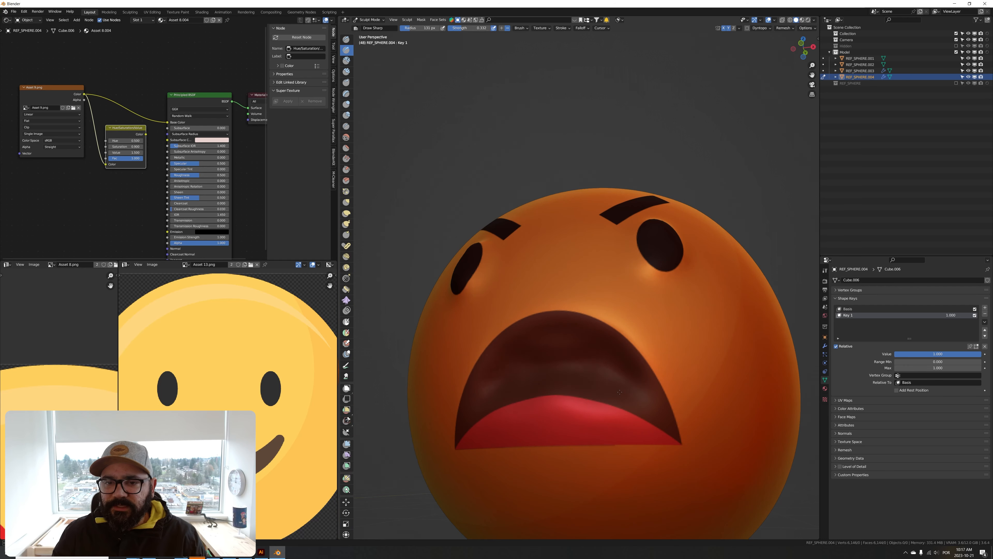
middle_drag(562, 383, 586, 387)
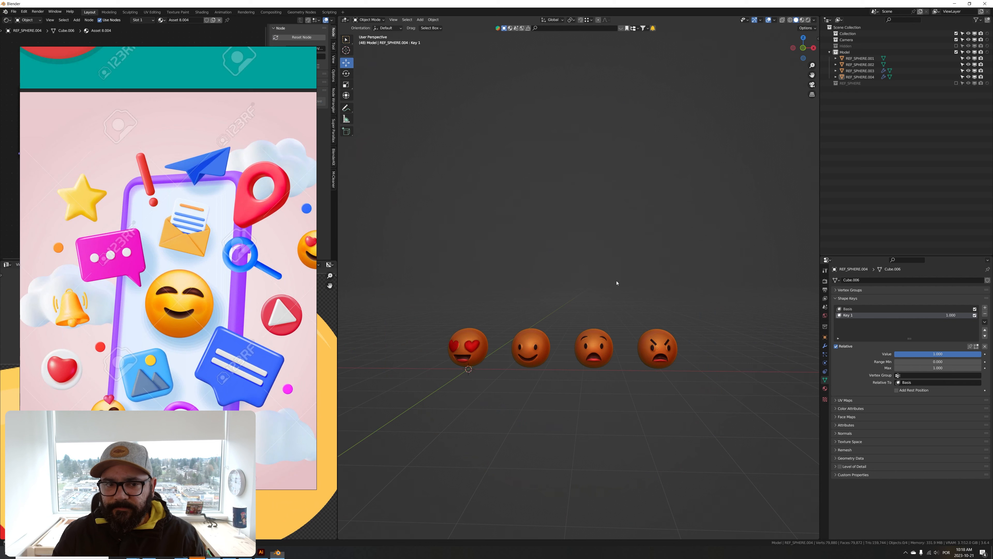
Step: Add a cube and place it beside the heart-eyes emoji, away from the row of spheres
key(shift+a)
mouse_move(692, 289)
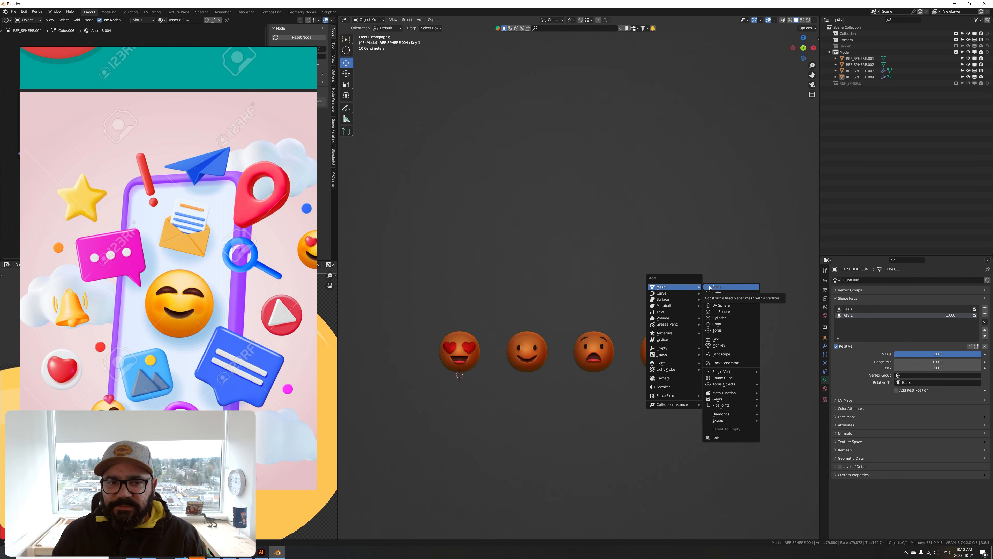
click(724, 294)
key(g)
click(434, 291)
Step: Smooth the cube with a Subdivision modifier at a raised viewport level and Shade Smooth
shift+middle_drag(433, 290, 585, 285)
click(824, 345)
click(856, 280)
click(868, 391)
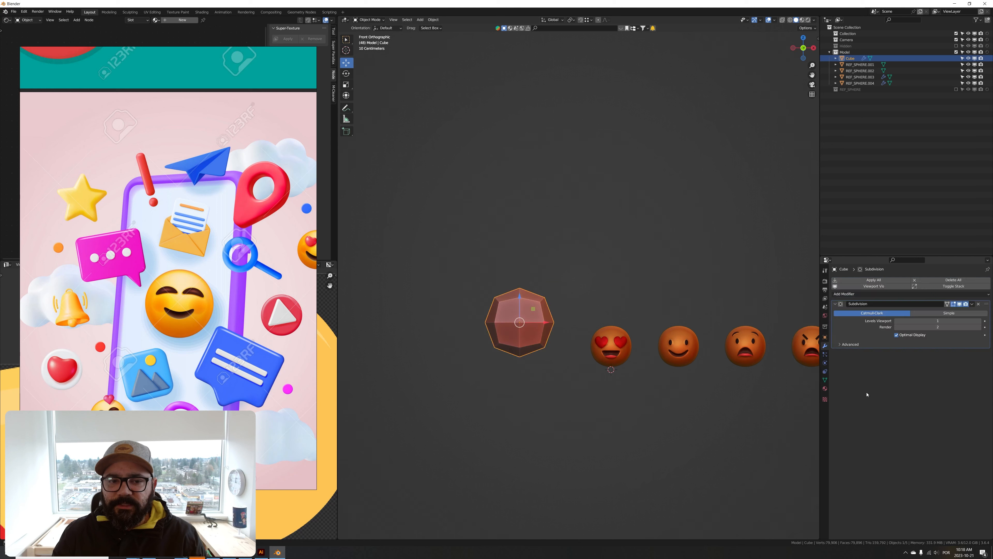
click(977, 321)
right_click(551, 253)
click(558, 261)
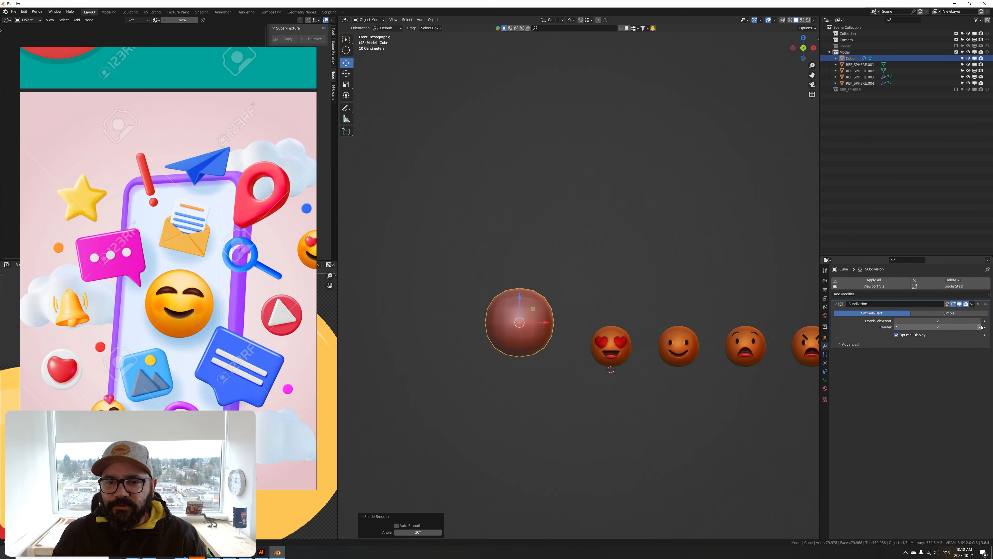
Step: Scale the cube's mesh by about 1.53 along X and flatten it along Y
scroll(512, 316, up, 4)
key(Tab)
key(s)
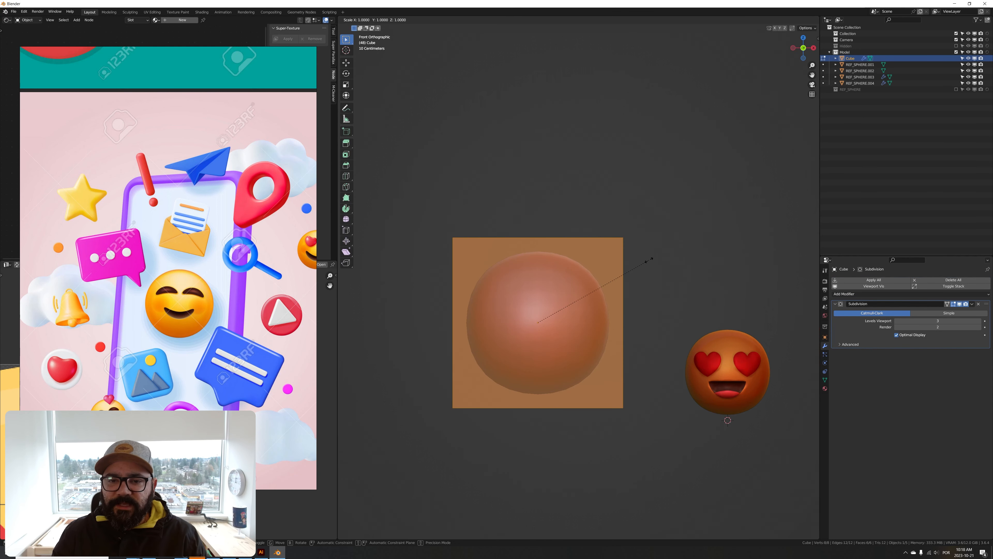
key(x)
click(716, 249)
middle_drag(565, 313, 618, 347)
key(s)
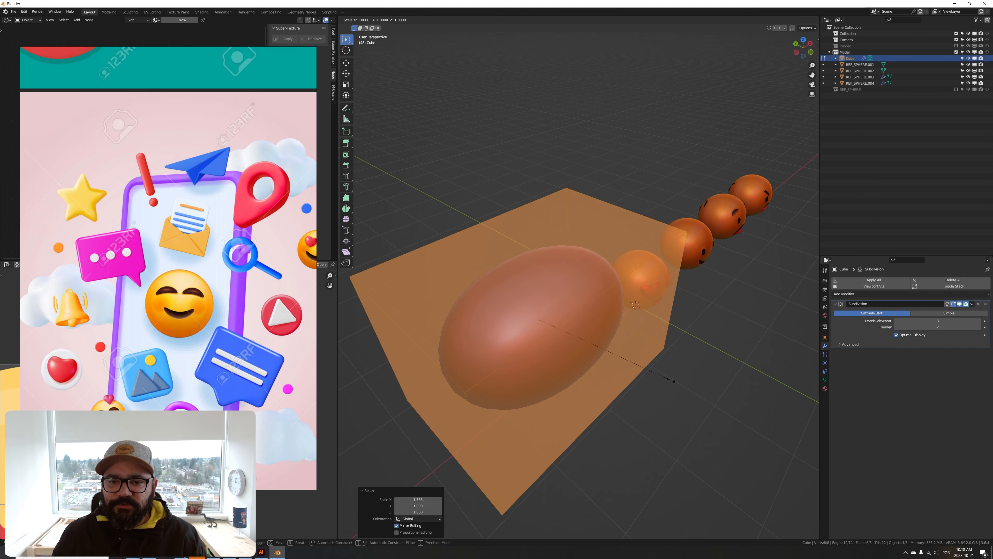
key(y)
click(554, 328)
Step: Add three vertical loop cuts across the block and scale them together along X by about 0.51
key(KP_1)
key(ctrl+r)
scroll(537, 238, up, 2)
click(537, 236)
click(536, 236)
key(s)
key(x)
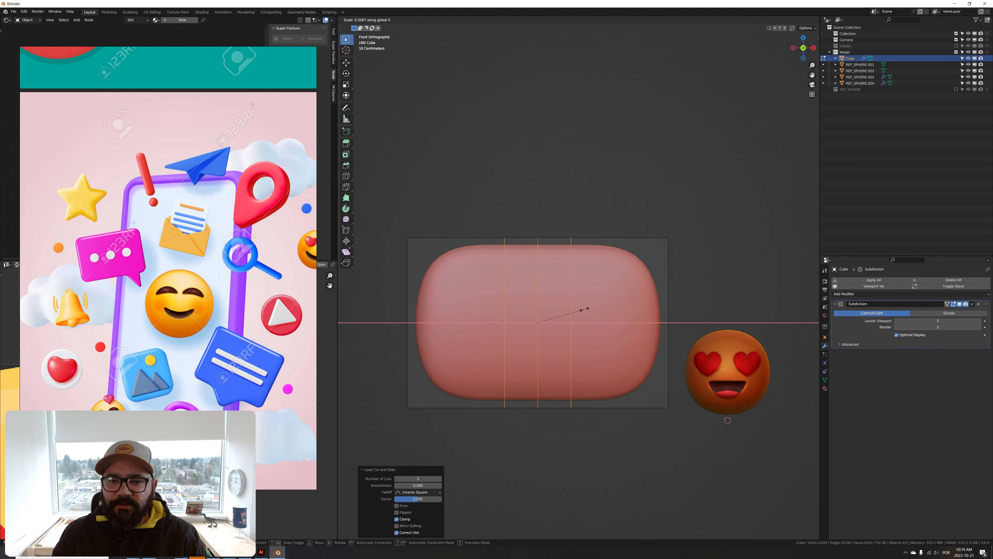
click(584, 309)
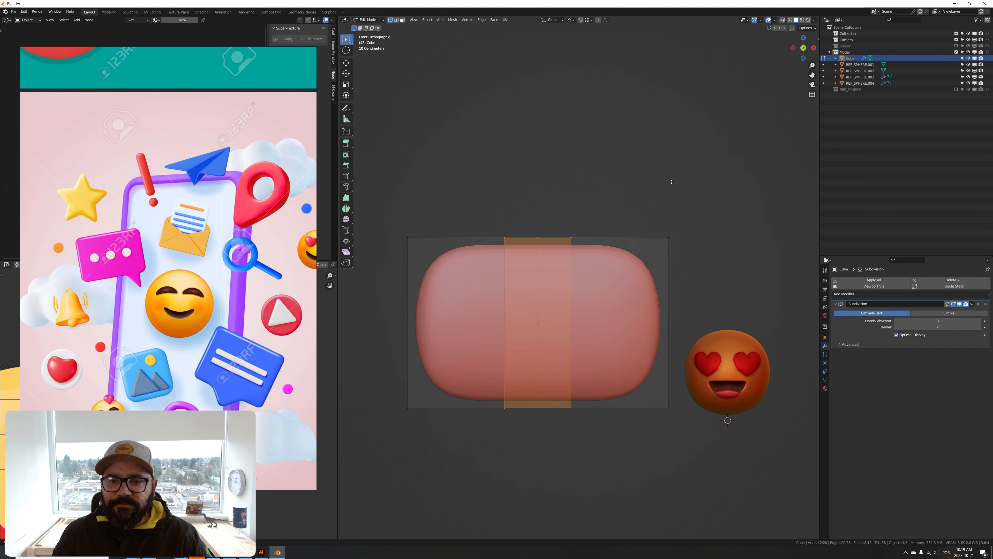
Step: Pull the block's bottom centre vertices down about 0.81 m along Z to form the speech bubble's tail
drag(526, 396, 549, 418)
key(g)
key(z)
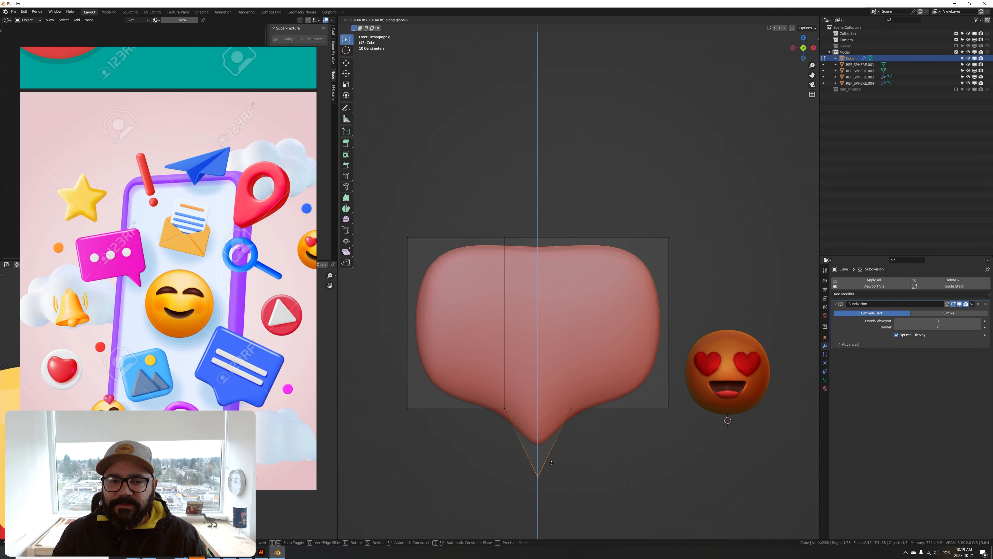
click(551, 461)
Step: Add a Bevel modifier to the speech bubble, place it before the Subdivision modifier, and increase its bevel amount
key(Tab)
click(911, 293)
click(868, 318)
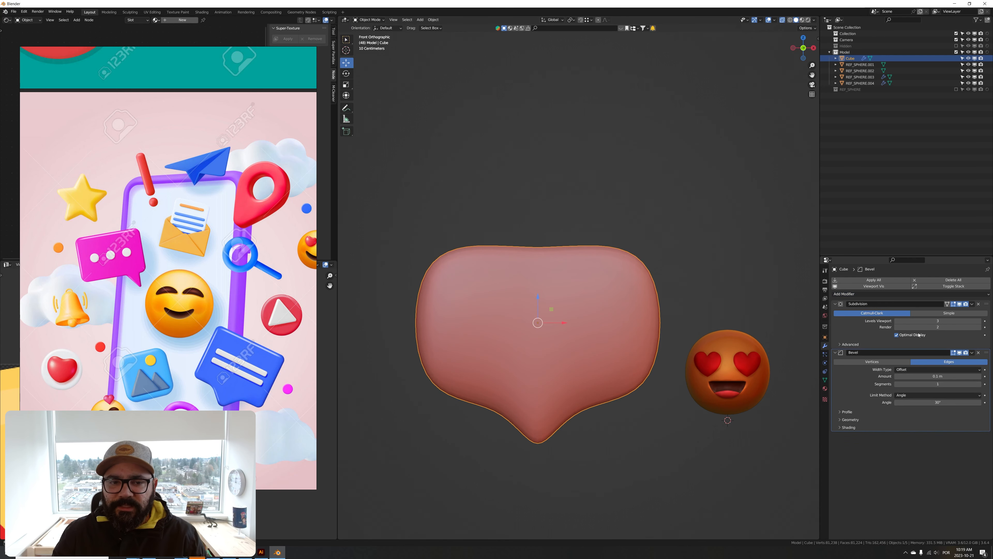
drag(989, 353, 988, 304)
drag(938, 328, 954, 328)
Step: Thicken the speech bubble by scaling its whole mesh along Y
middle_drag(508, 336, 554, 336)
key(Tab)
key(s)
key(y)
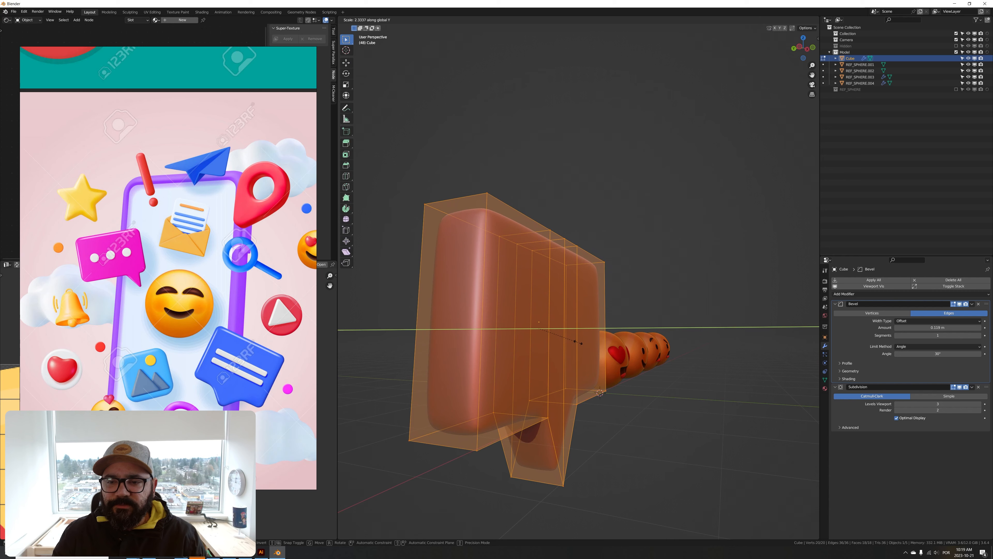
click(581, 343)
key(Tab)
middle_drag(581, 342, 570, 337)
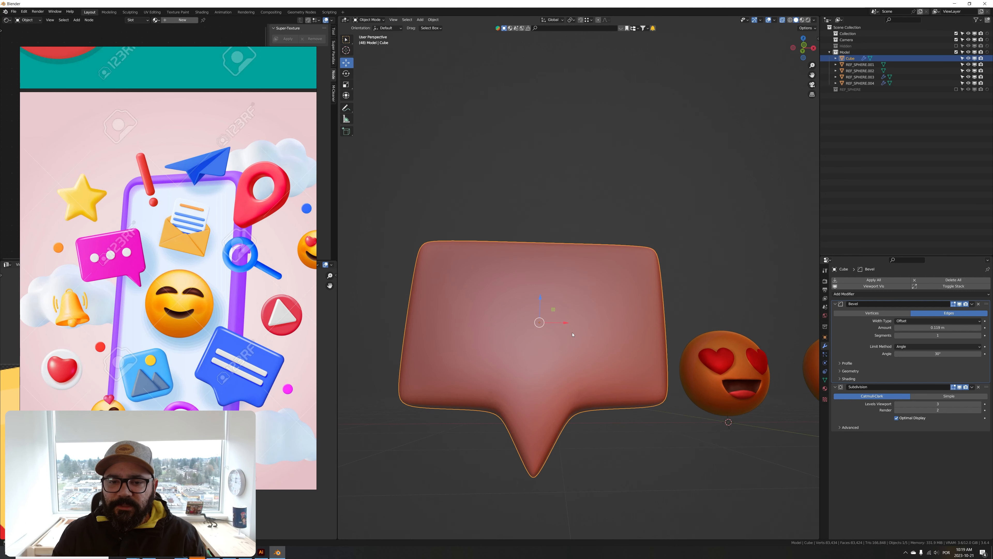
Step: Scale the speech bubble's three central vertical loops along X in front view
key(KP_1)
key(Tab)
drag(489, 200, 582, 466)
key(s)
key(x)
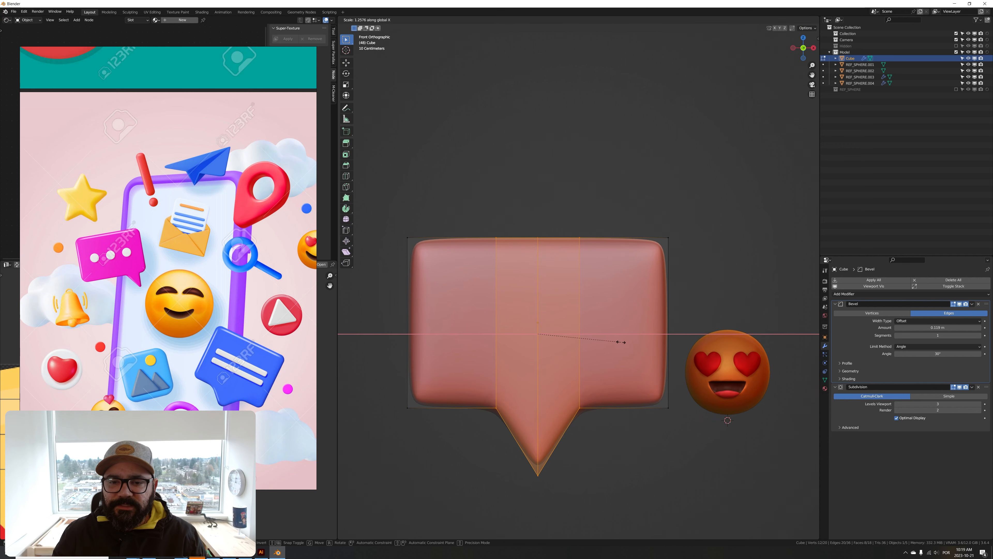
click(610, 340)
key(Tab)
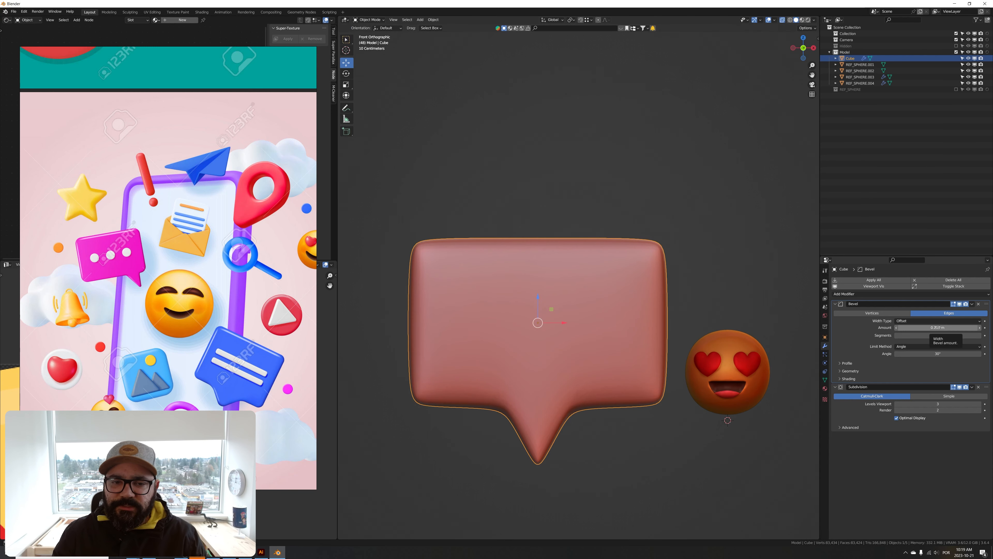
Step: Bevel the speech bubble's central vertical edge loop to give the tail a wider, blunter tip
click(979, 336)
click(900, 336)
key(KP_Decimal)
key(Tab)
alt+click(565, 296)
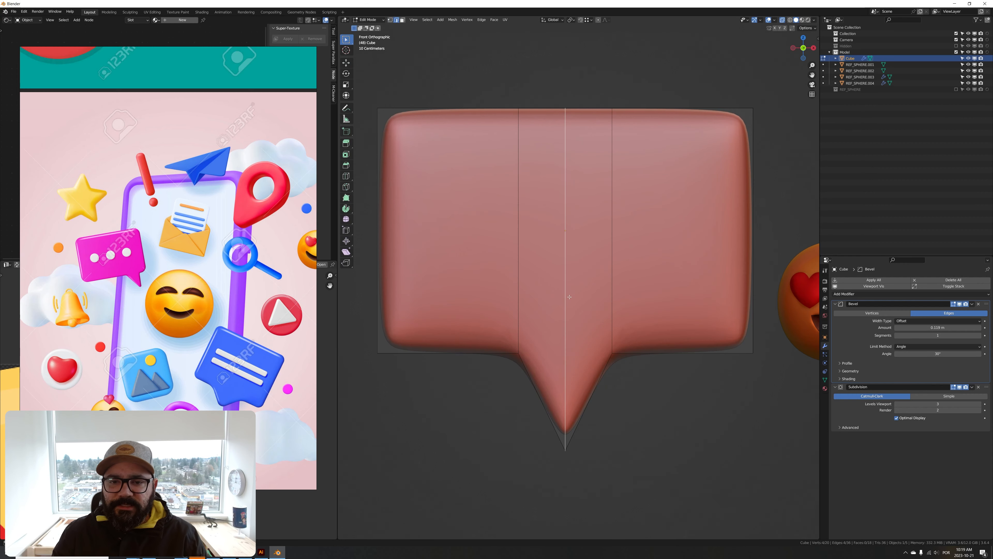
key(ctrl+b)
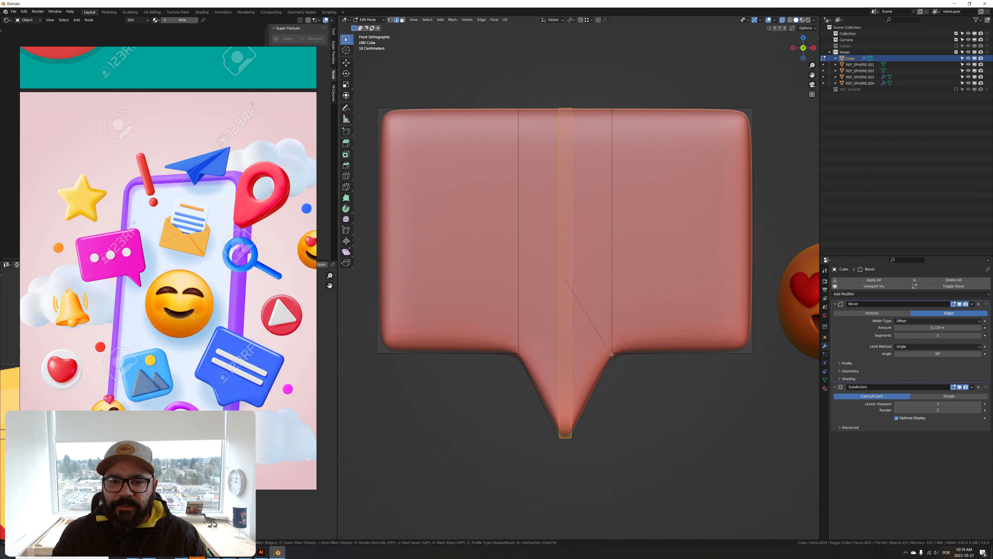
scroll(598, 357, up, 1)
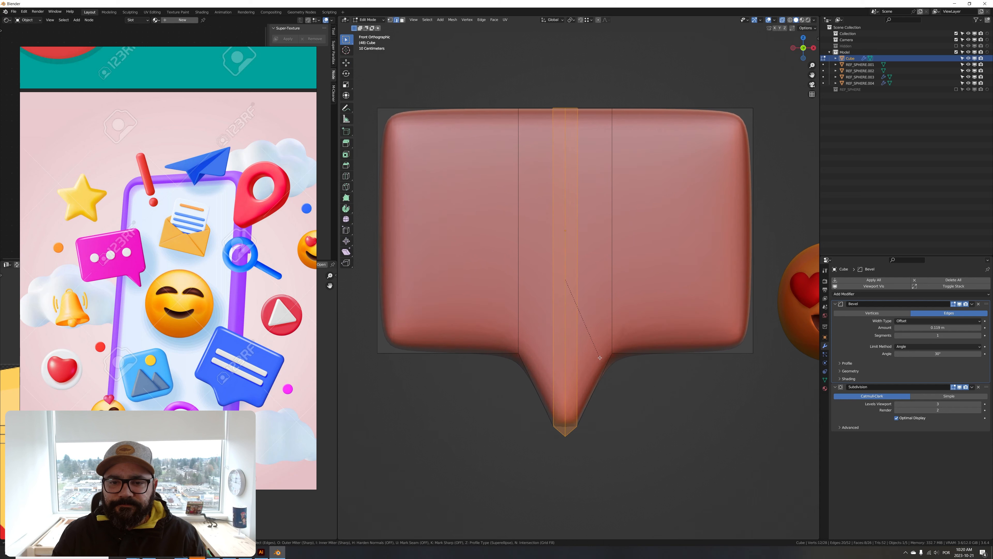
scroll(599, 357, down, 1)
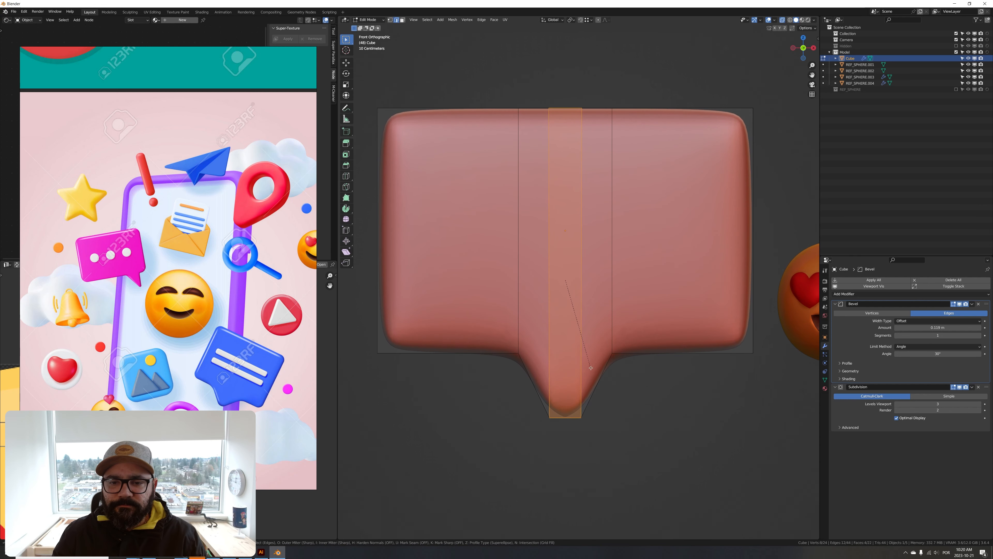
click(591, 368)
key(Caps_Lock)
key(Tab)
scroll(598, 367, down, 4)
middle_drag(600, 367, 577, 333)
click(543, 313)
key(Tab)
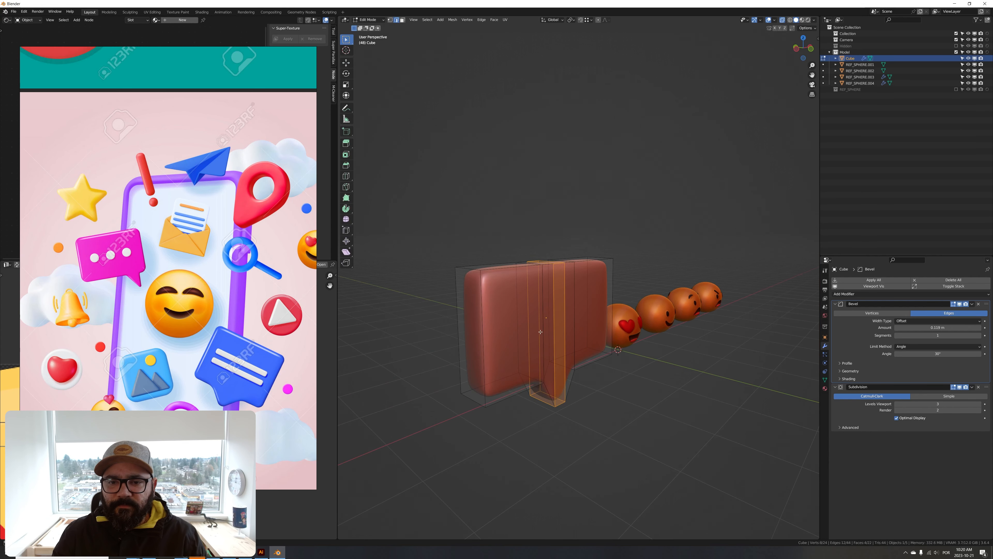
key(Tab)
Step: Add a plane near the speech bubble and rotate it 90° about X so it faces front
key(KP_1)
key(shift+a)
mouse_move(679, 312)
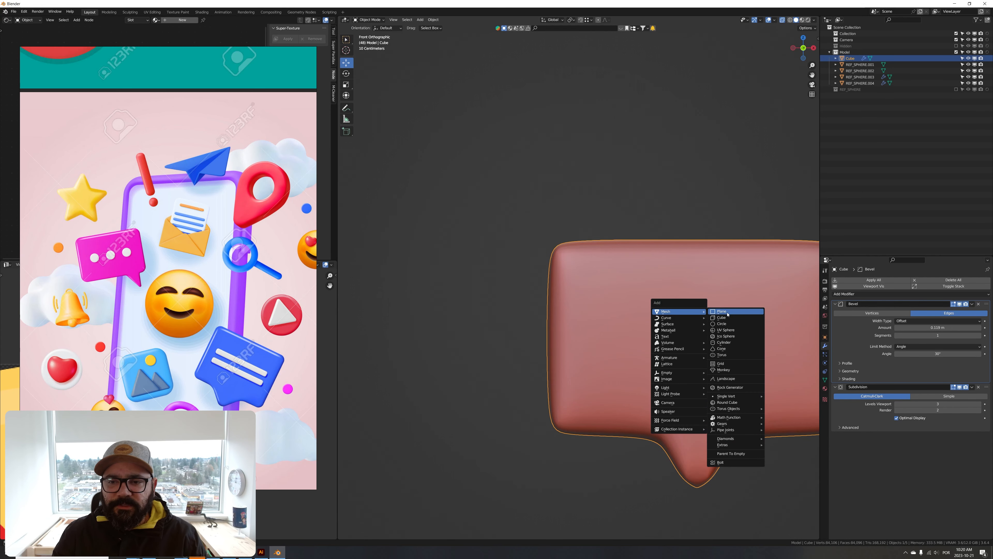
click(727, 313)
scroll(624, 372, down, 10)
scroll(657, 348, up, 3)
drag(690, 405, 698, 365)
scroll(686, 376, up, 3)
text(rx90)
key(Return)
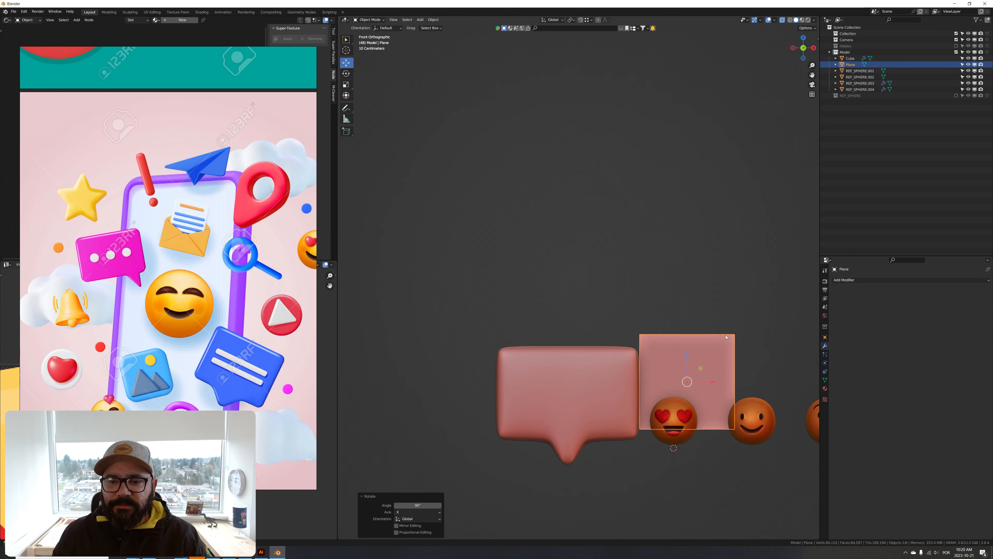
Step: Move the plane in front of the speech bubble, centred on its front face
middle_drag(742, 326, 759, 379)
drag(696, 356, 600, 417)
key(KP_1)
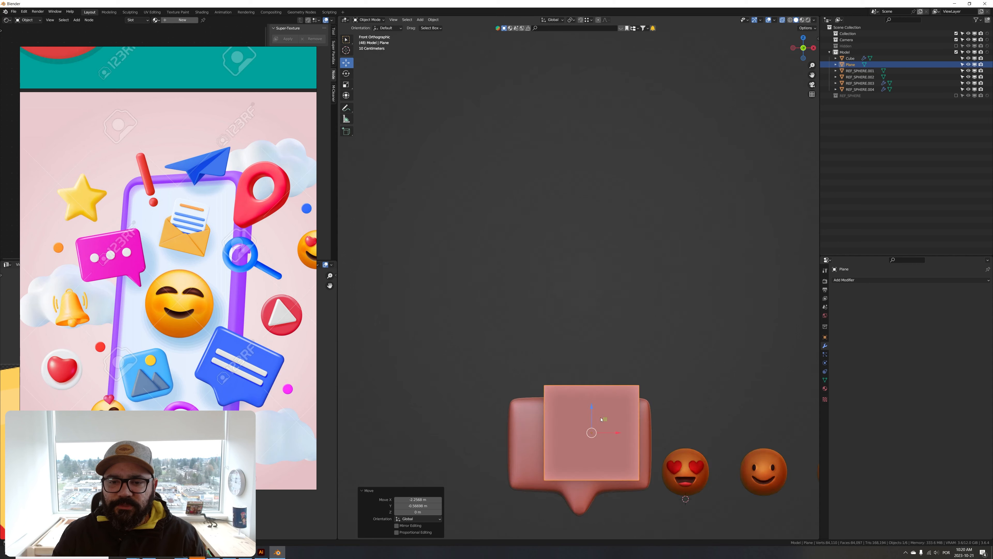
scroll(601, 421, up, 4)
shift+middle_drag(595, 427, 619, 373)
drag(619, 373, 593, 375)
Step: Scale the plane into a thin horizontal bar and place it on the upper half of the bubble's front
key(s)
click(596, 374)
key(s)
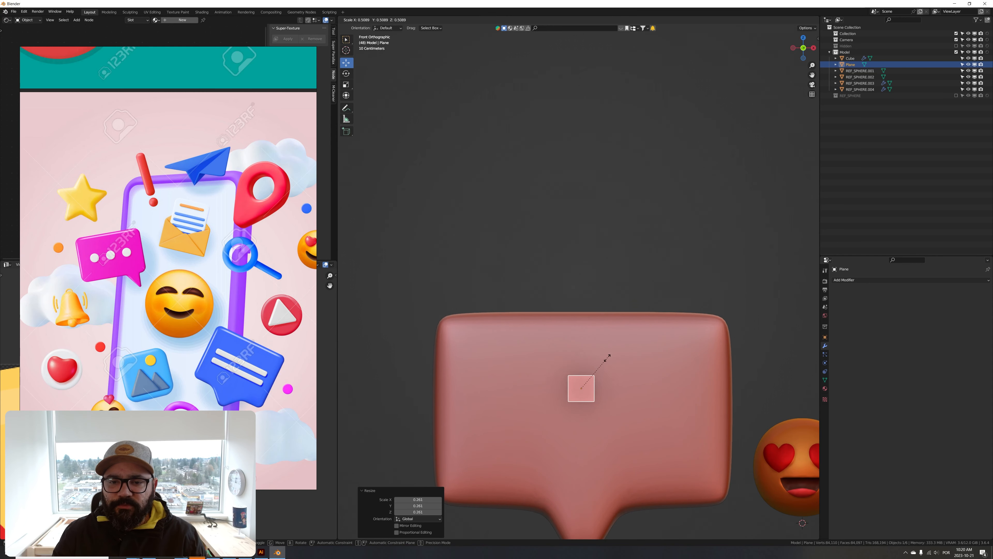
click(593, 378)
key(s)
key(x)
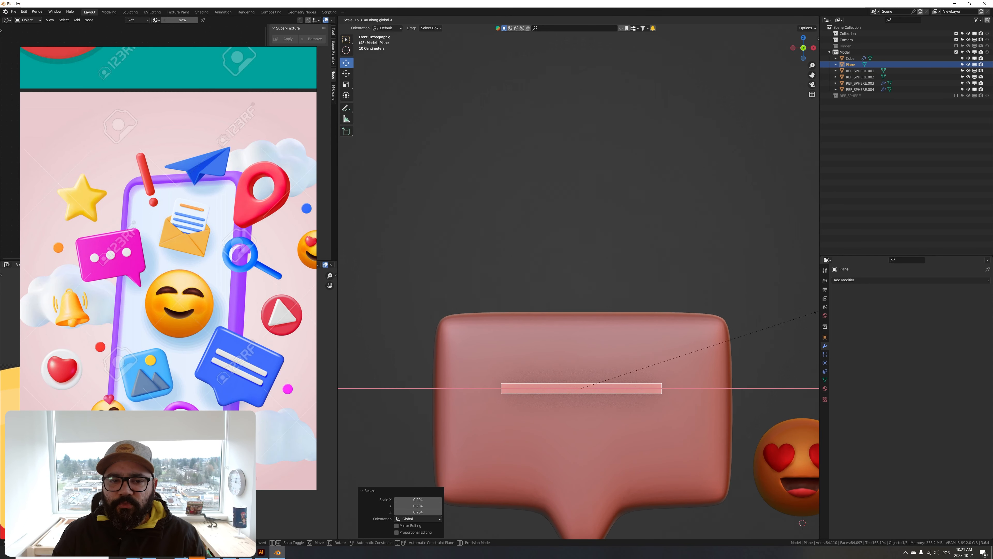
click(377, 304)
key(g)
click(583, 372)
Step: Add a Shrinkwrap modifier to the bar with the speech bubble as its target
middle_drag(583, 372, 758, 297)
click(880, 280)
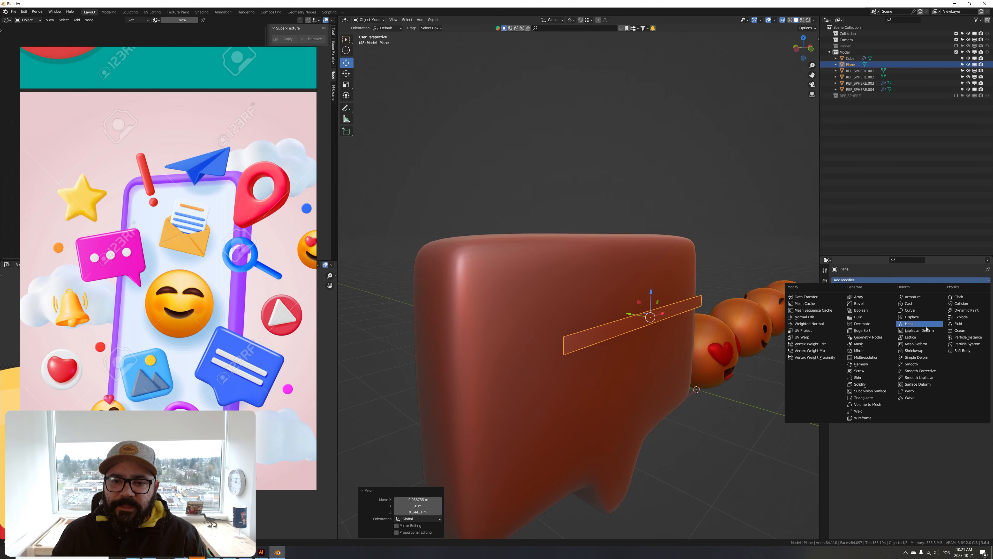
click(925, 354)
click(977, 328)
click(669, 366)
Step: Add a Solidify modifier to the bar and set its offset to 1
click(899, 294)
click(864, 396)
scroll(665, 361, up, 3)
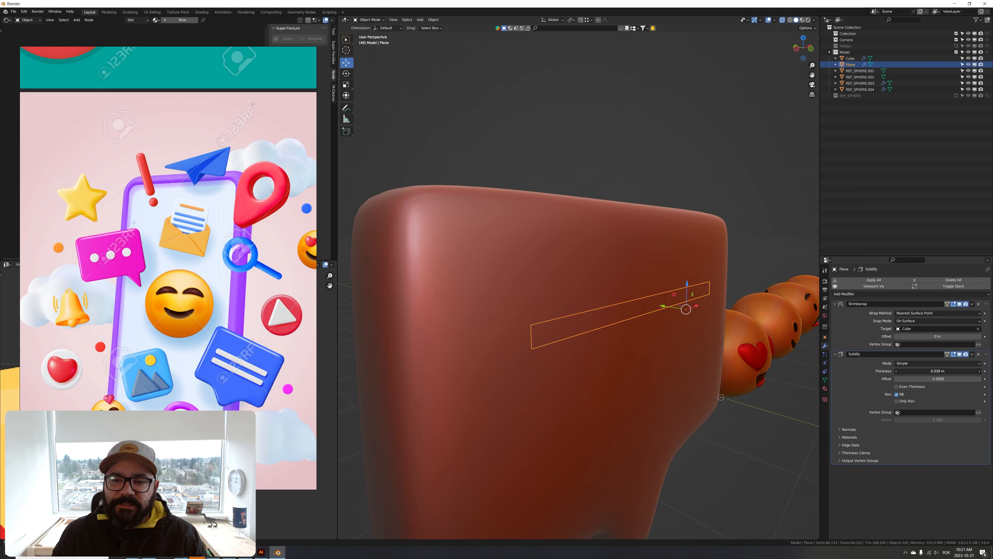
drag(938, 379, 946, 379)
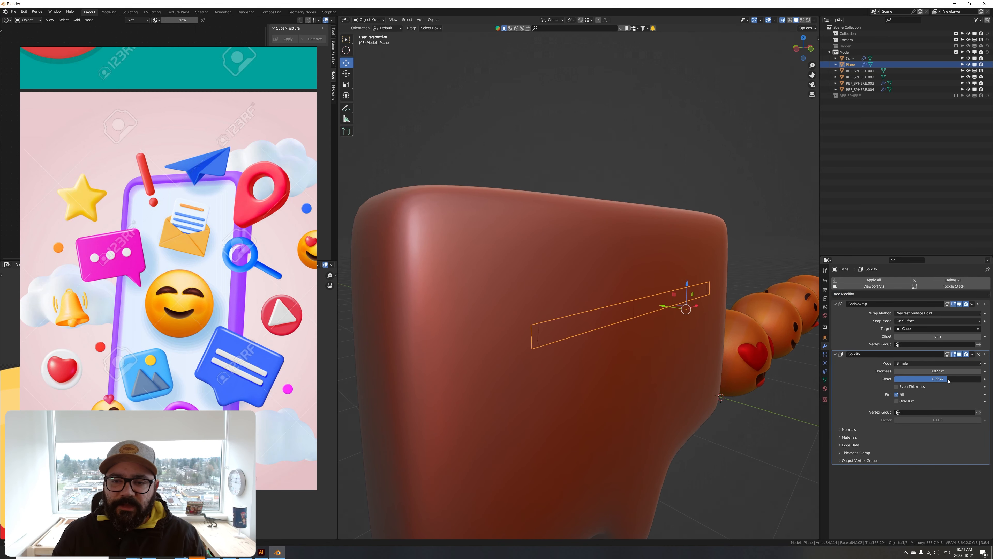
middle_drag(526, 332, 537, 338)
scroll(536, 337, up, 3)
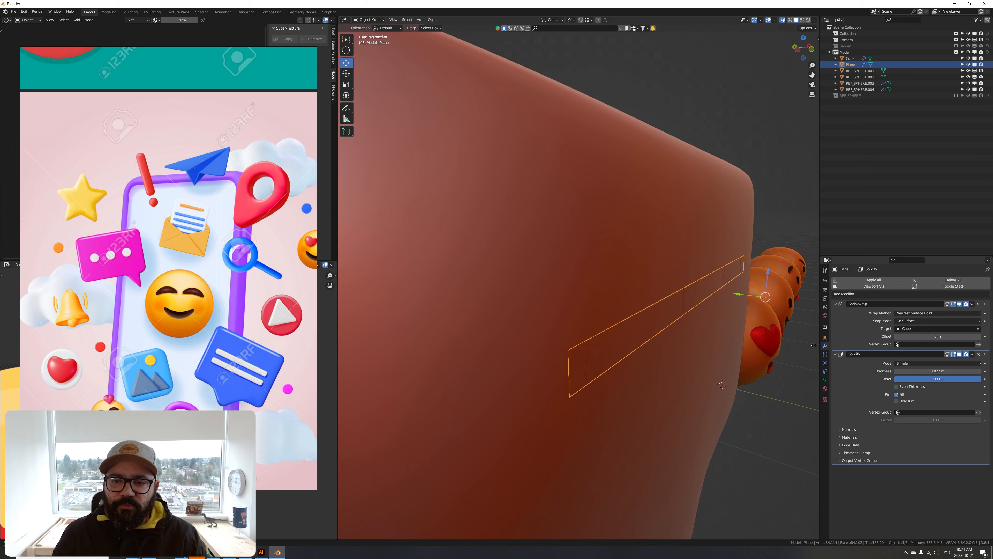
click(960, 304)
click(960, 304)
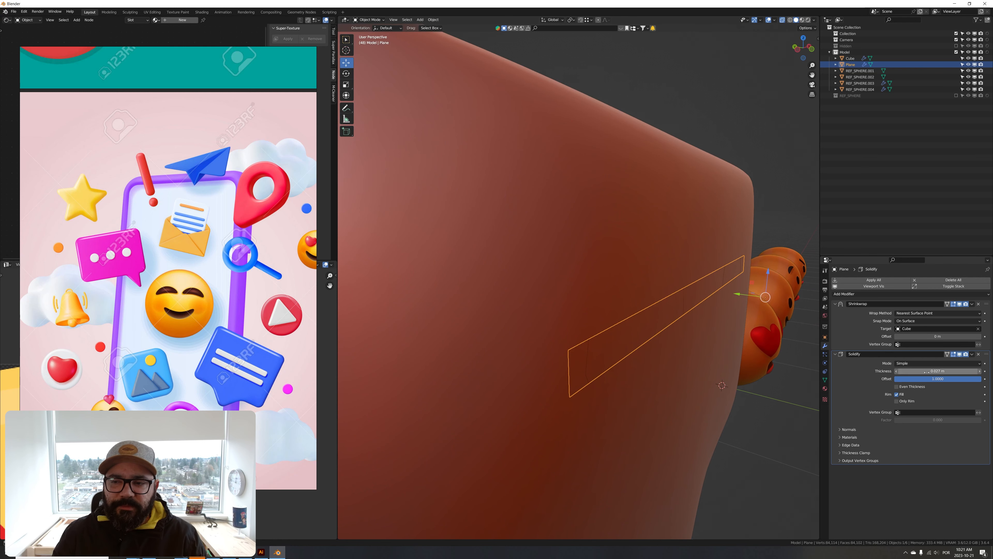
Step: Apply the bar's scale and set its Solidify thickness to 0.01 m
drag(926, 372, 962, 372)
key(ctrl+Tab)
key(Escape)
key(ctrl+a)
click(648, 212)
click(961, 370)
text(0.01)
key(Return)
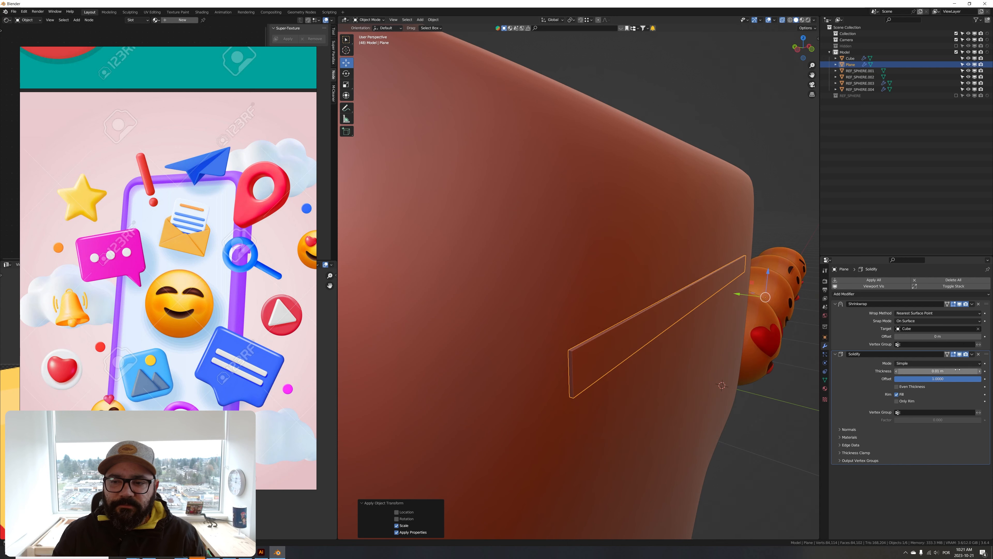
Step: Add Subdivision and Bevel modifiers to the bar, with the Bevel placed before the Subdivision
click(981, 295)
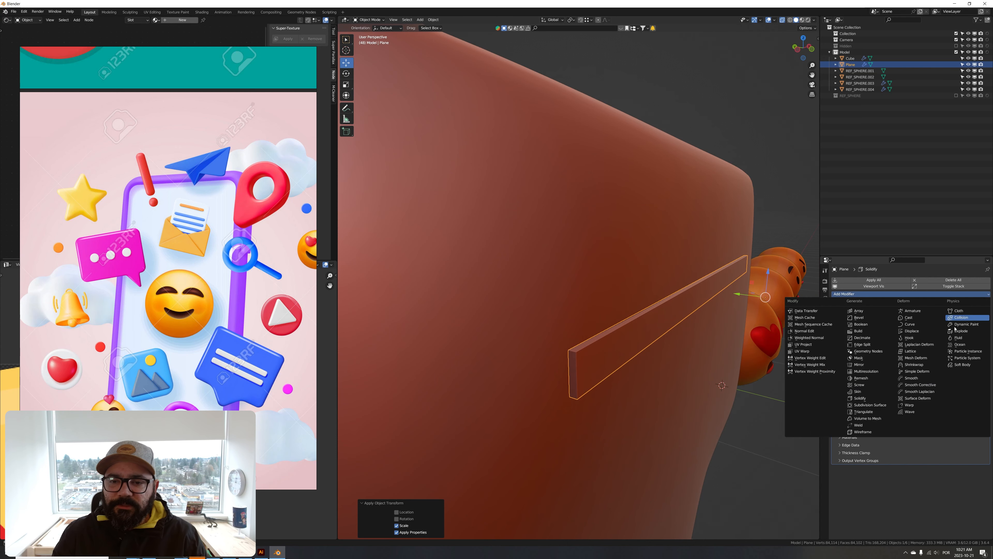
click(872, 404)
click(938, 293)
click(859, 318)
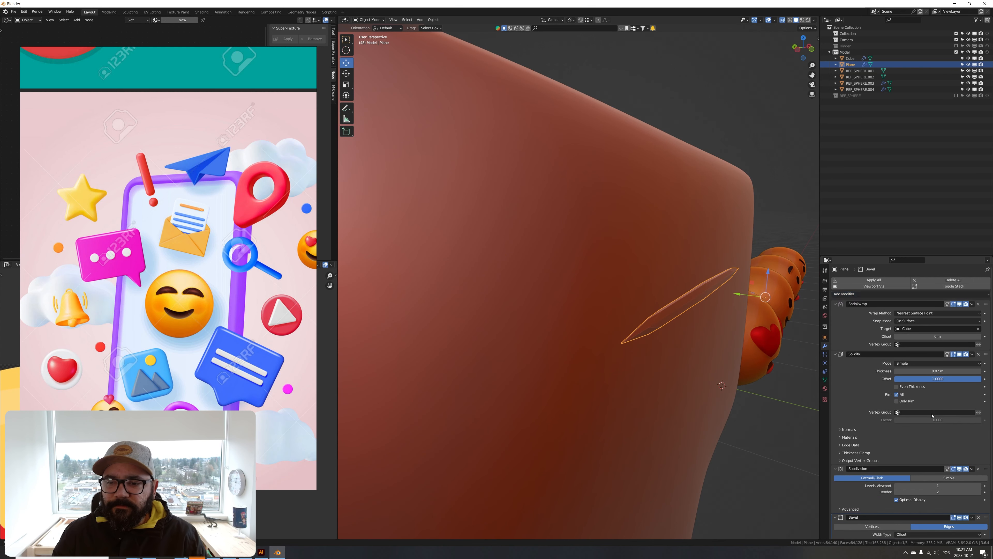
scroll(988, 464, down, 4)
drag(987, 460, 986, 412)
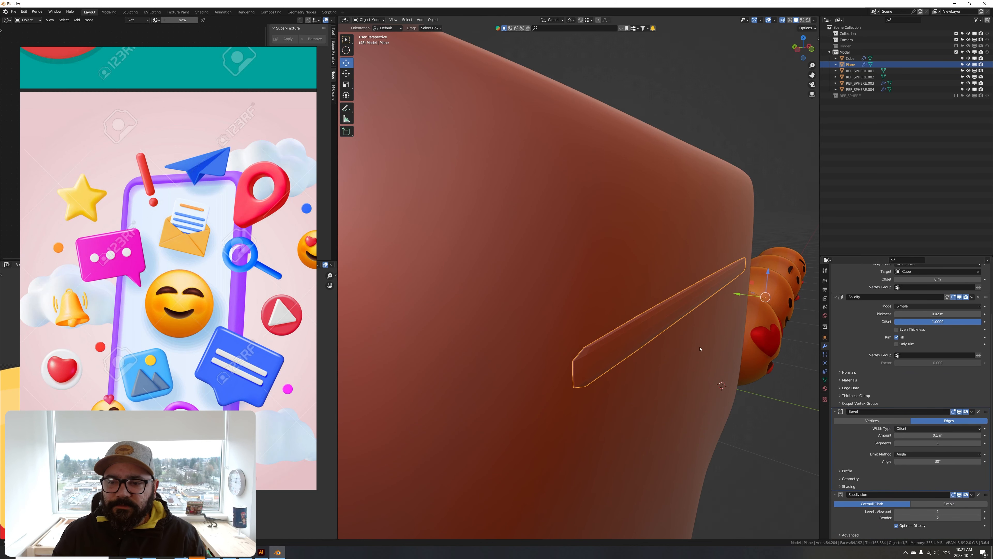
Step: Apply the bar's scale again and set its Bevel amount to 0.001 m
shift+middle_drag(700, 350, 693, 320)
key(ctrl+a)
click(653, 310)
click(944, 435)
text(0.001)
key(Return)
click(979, 443)
drag(938, 443, 916, 442)
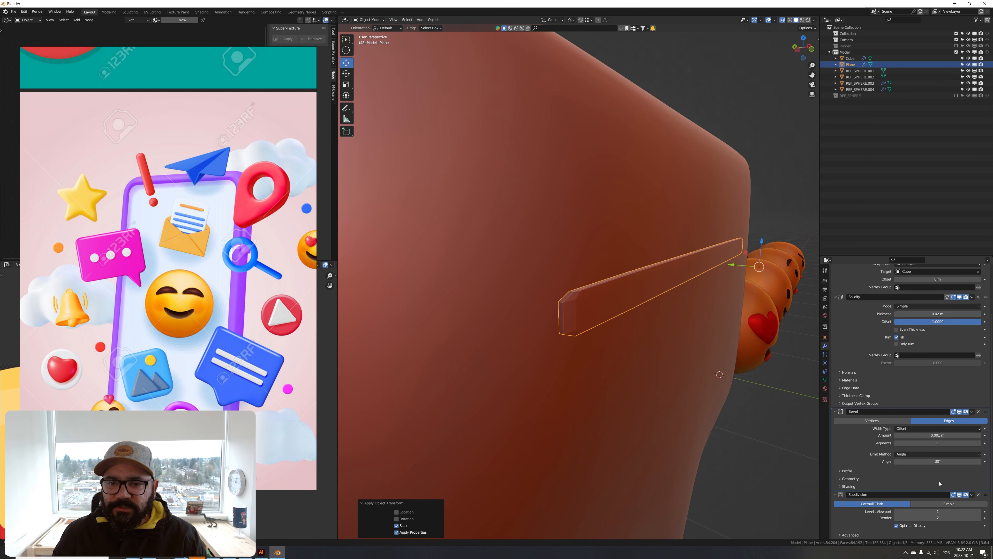
Step: Raise the bar's viewport subdivision level to 2 and shade it with auto smooth at 30°
click(980, 512)
right_click(669, 296)
click(668, 303)
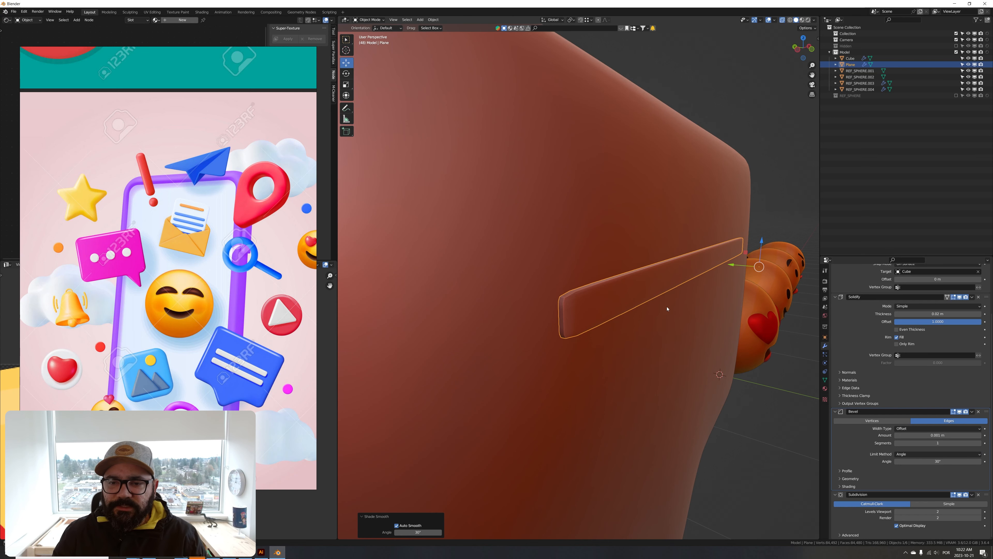
Step: Make the bar taller by scaling its mesh about 1.52 along Z
scroll(686, 300, down, 3)
key(alt+a)
middle_drag(702, 306, 671, 289)
click(672, 285)
key(Tab)
key(s)
key(y)
click(734, 297)
key(s)
key(z)
click(739, 313)
Step: Duplicate the bar's face about 0.4 m down along Z as a second text line
key(shift+d)
key(z)
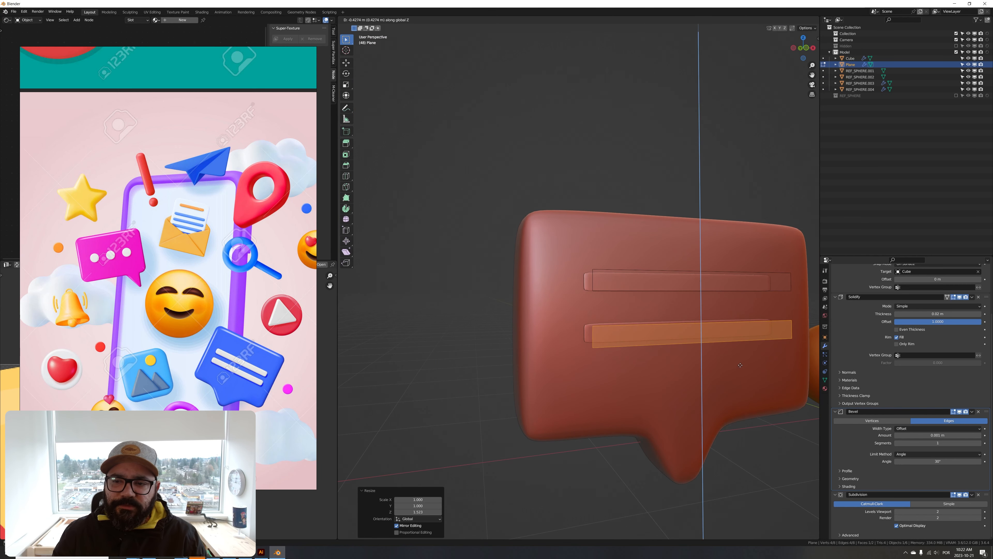
click(740, 358)
key(Tab)
Step: Duplicate the speech bubble with its bars beside the original along negative X, and shift the copy's tail off-centre
scroll(740, 359, down, 4)
drag(563, 242, 734, 351)
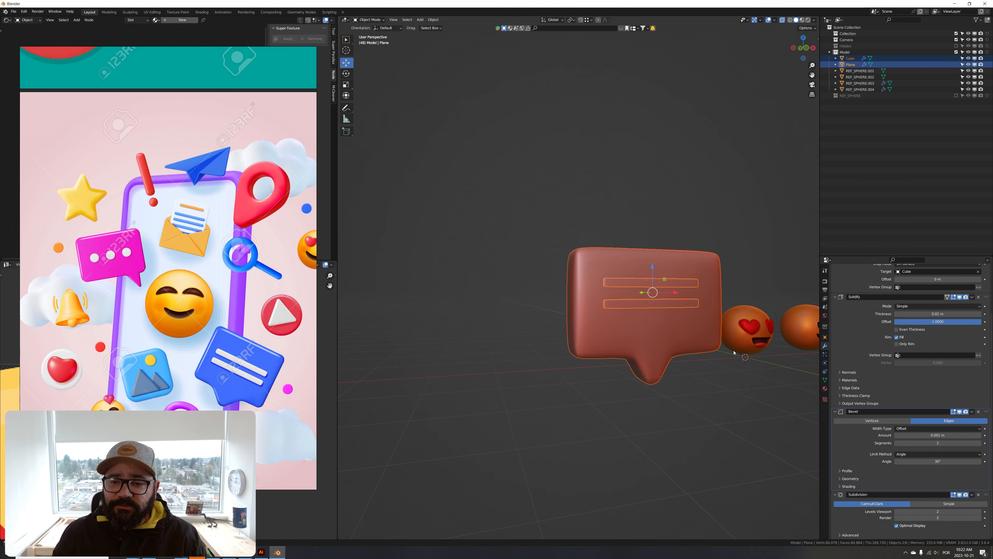
middle_drag(734, 350, 714, 359)
key(shift+d)
key(x)
click(501, 353)
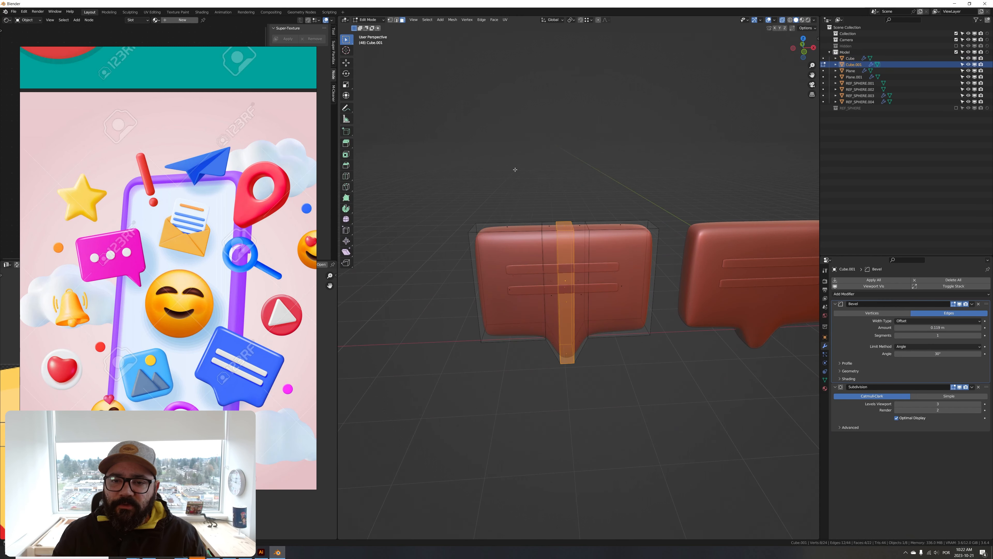
drag(588, 287, 543, 287)
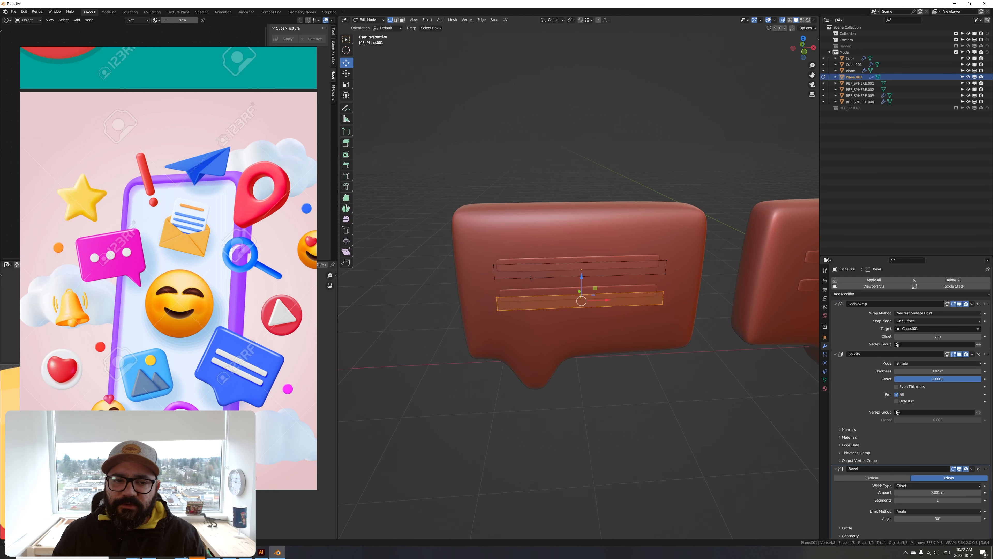
Step: Shorten the copied bars into small squares by moving their ends about 1.74 m along negative X, and loop-cut the upper square into four
drag(580, 292, 515, 286)
scroll(488, 284, up, 4)
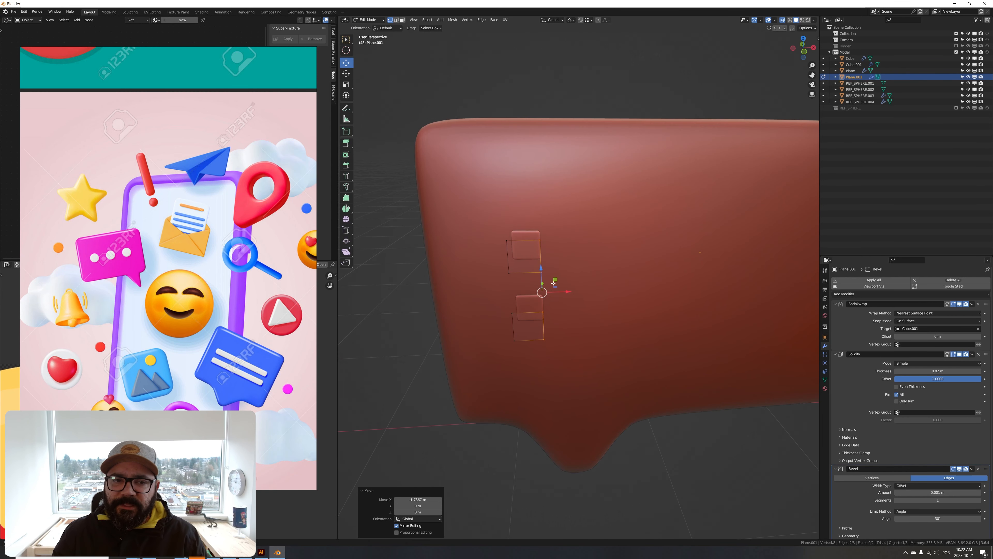
key(ctrl+r)
click(524, 253)
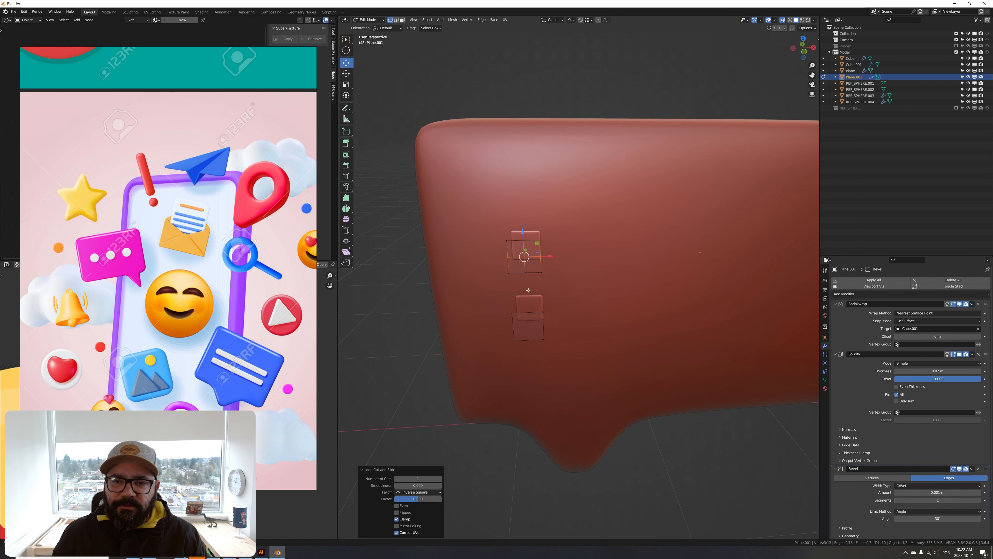
Step: Delete the lower small square on the copied speech bubble
click(536, 300)
key(x)
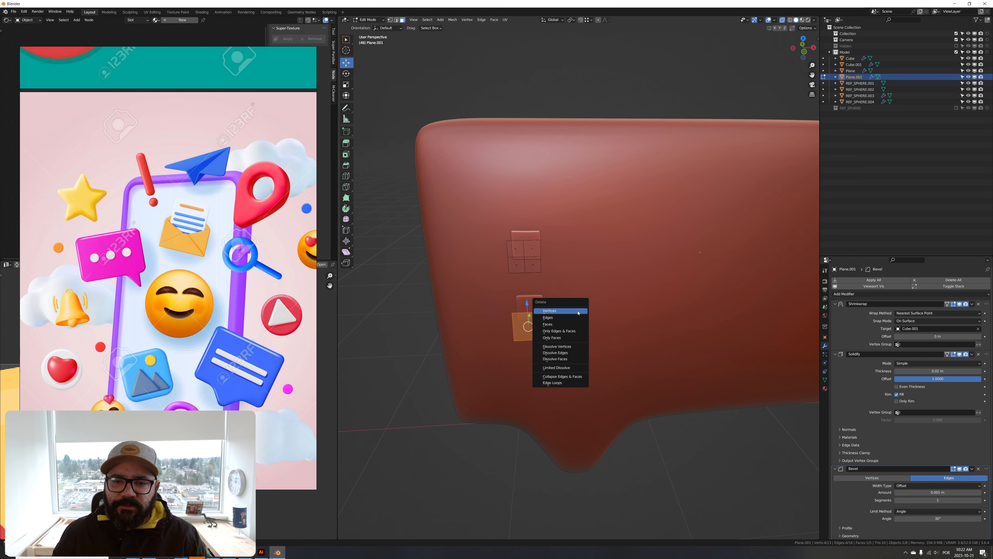
click(572, 316)
Step: Delete the lower bar on the original speech bubble
scroll(698, 235, down, 5)
key(alt+q)
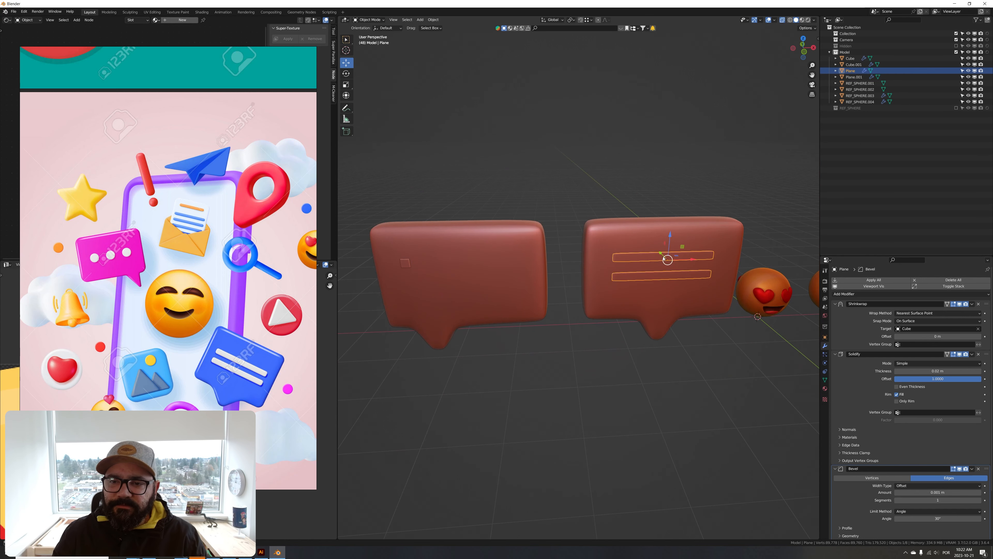
click(665, 280)
key(x)
click(665, 281)
key(Tab)
Step: Add an Array modifier to the original bubble's remaining bar and move it first in the stack
click(845, 293)
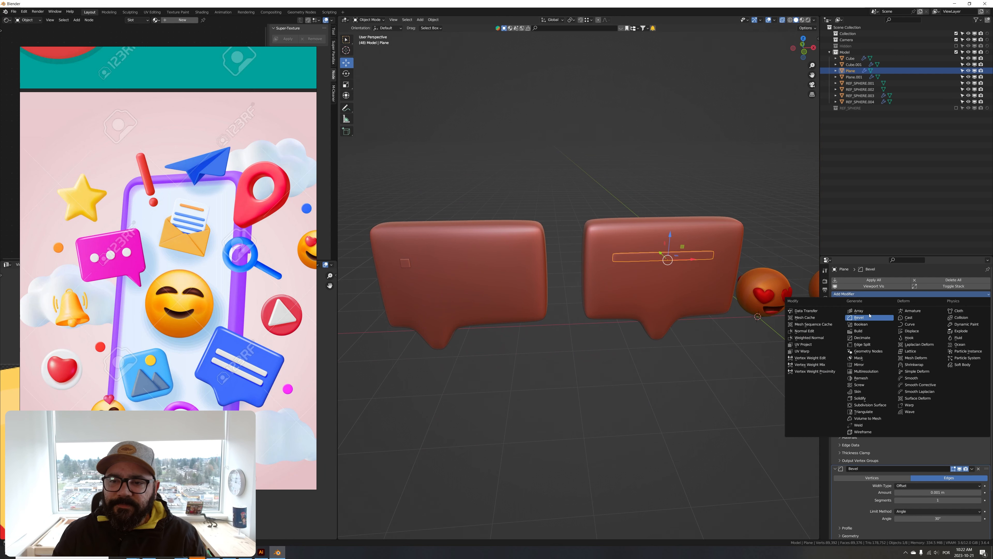
click(868, 318)
scroll(930, 314, down, 7)
drag(985, 468, 973, 302)
Step: Set the bar Array's relative X factor to 0 and use a negative Y factor to place the second bar below
key(KP_Decimal)
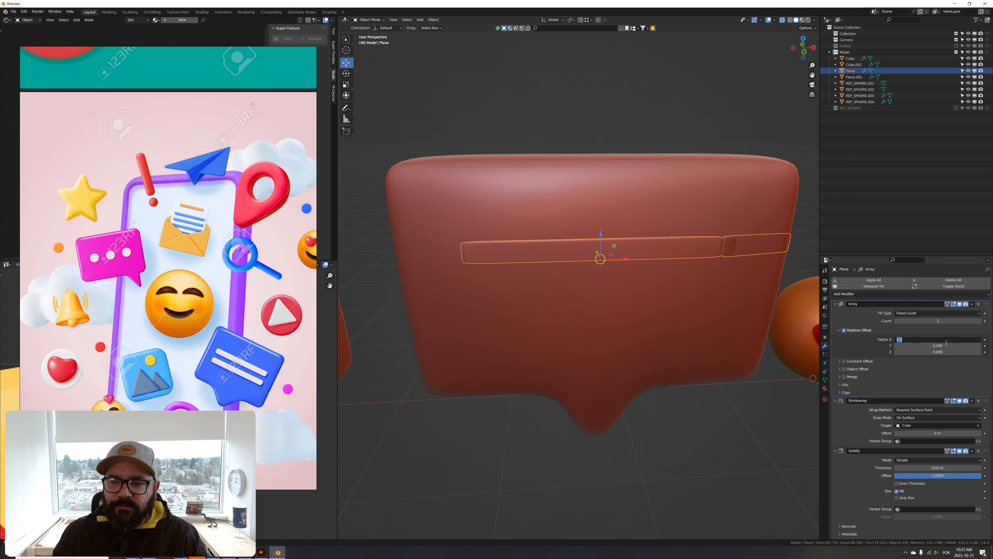
text(0)
key(Return)
key(BackSpace)
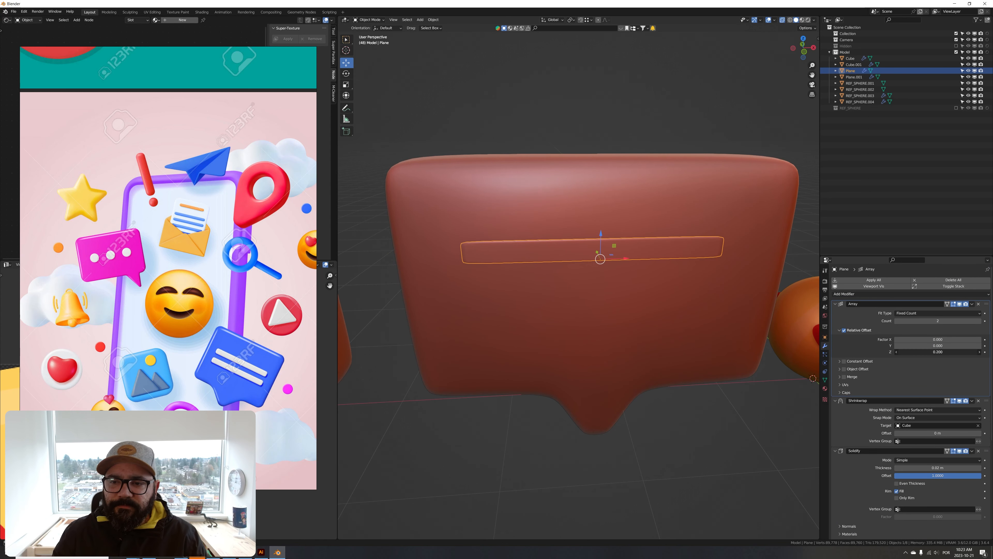
drag(938, 346, 915, 346)
key(KP_Decimal)
Step: Add an Array modifier to the small square on the copied bubble and move it first in the stack
shift+middle_drag(598, 252, 729, 247)
click(520, 277)
click(975, 294)
click(856, 312)
scroll(897, 337, down, 8)
drag(987, 446, 986, 304)
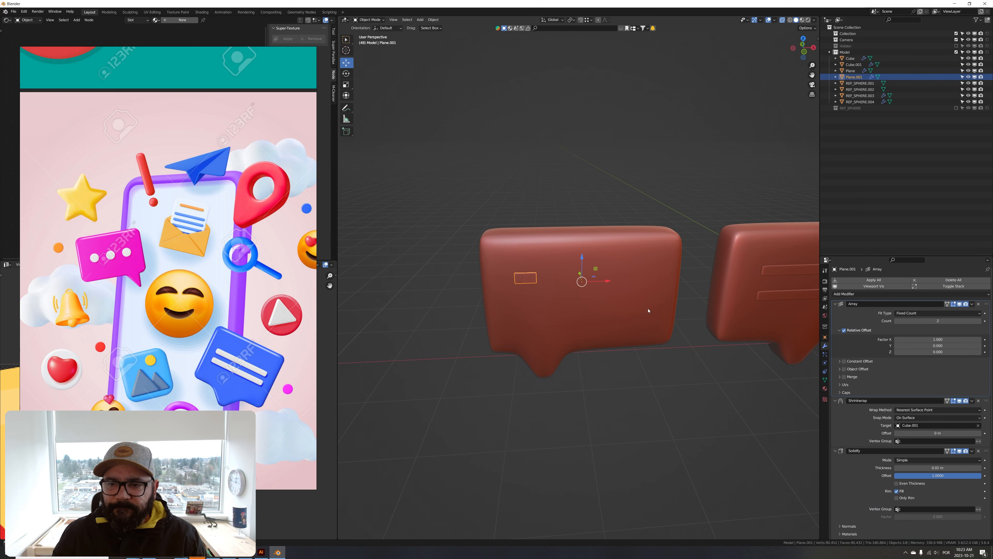
Step: Set the square's Array to a relative X factor of about 2.9 and a count of 3
scroll(505, 292, up, 3)
drag(921, 340, 939, 339)
click(986, 322)
Step: Enlarge the square dot on the copied bubble and scale its edge midpoints outward to shape it into an octagon
middle_drag(642, 267, 636, 267)
key(Tab)
key(s)
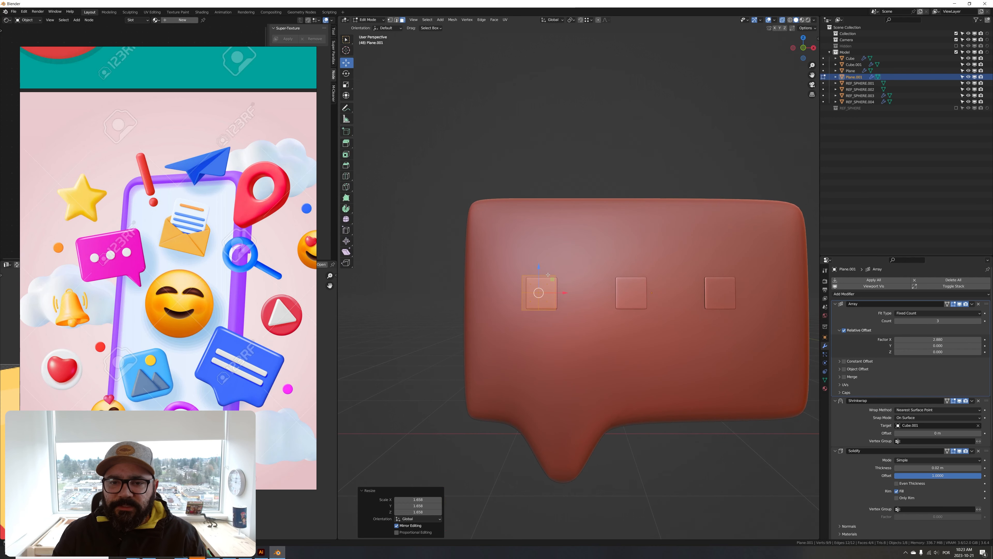
scroll(583, 269, up, 3)
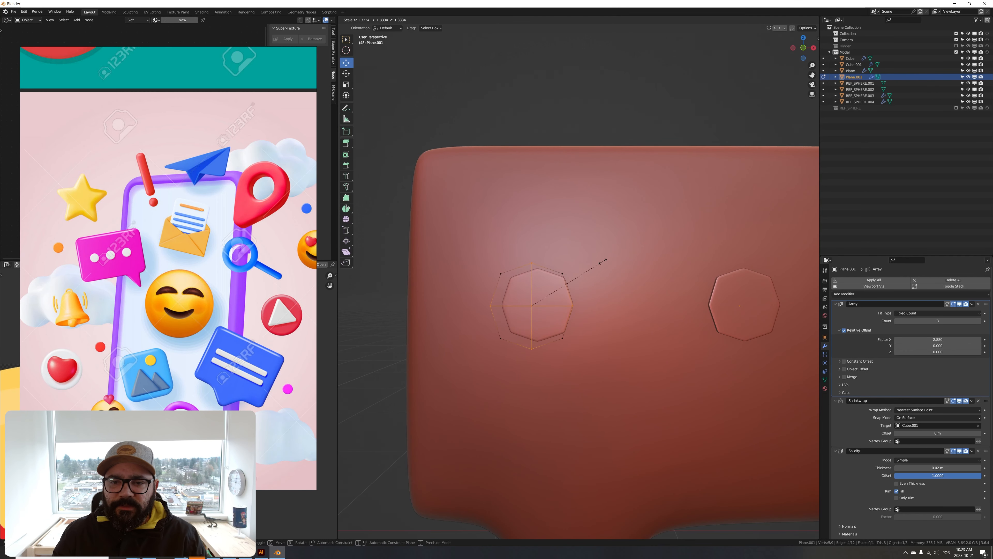
click(609, 269)
key(Tab)
Step: Remove the modifier placed between Solidify and Subdivision on the dots
scroll(946, 430, down, 4)
click(960, 503)
click(979, 503)
scroll(553, 288, down, 5)
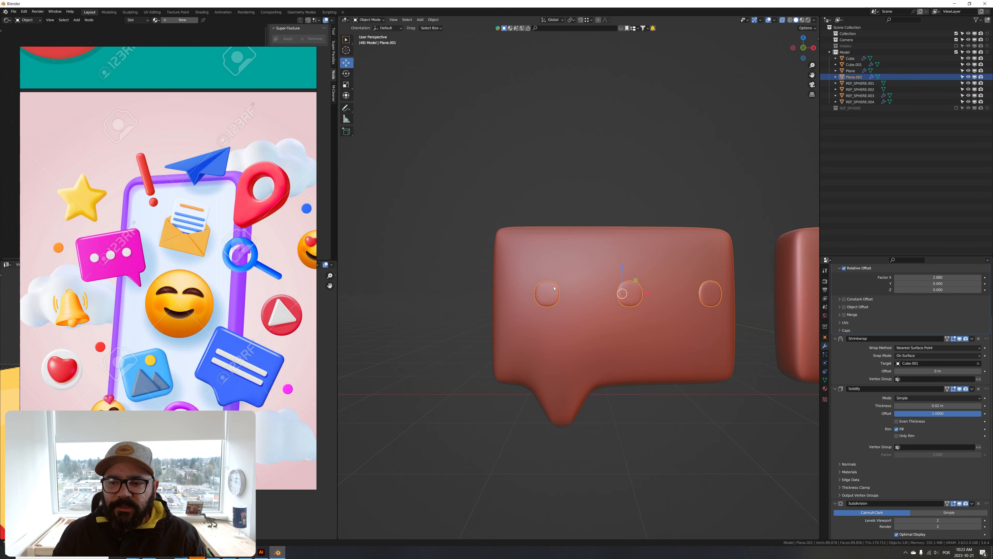
Step: Reduce the dots' Array relative X factor to about 2.55 and lower the dots about 0.13 m in Z
scroll(944, 345, up, 3)
drag(946, 329, 935, 329)
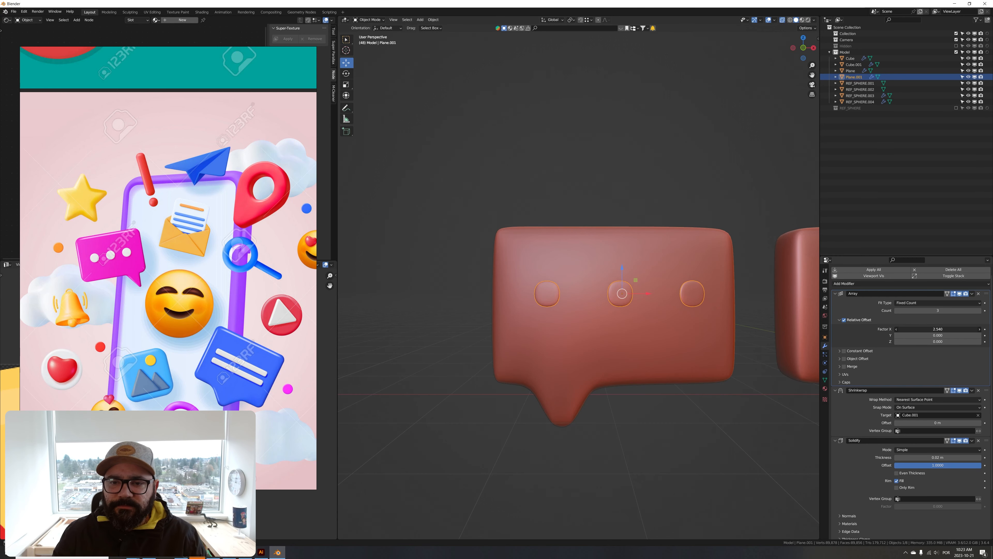
key(g)
key(z)
click(945, 360)
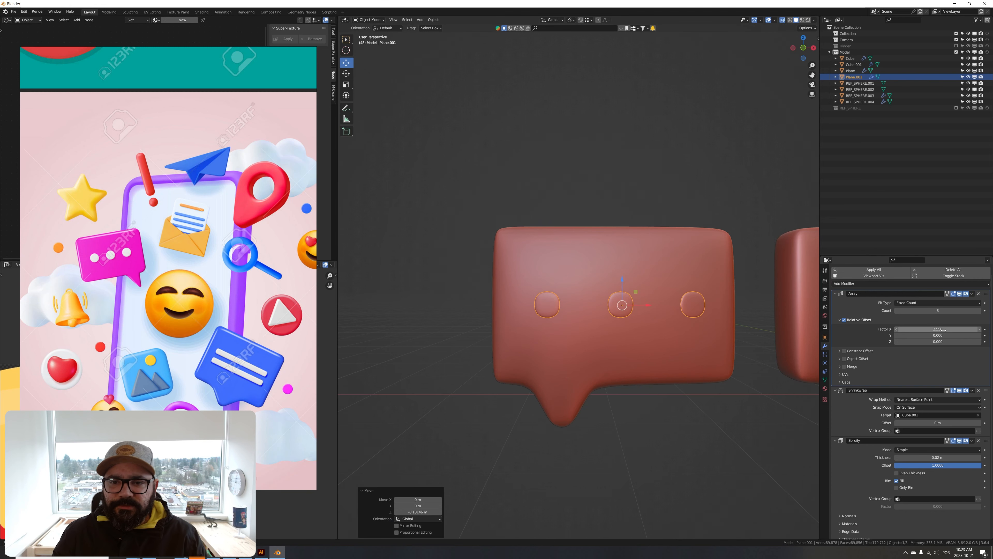
Step: Add a mesh cylinder and move it to the empty area left of the speech bubbles
click(631, 397)
scroll(632, 397, down, 6)
key(shift+a)
mouse_move(552, 304)
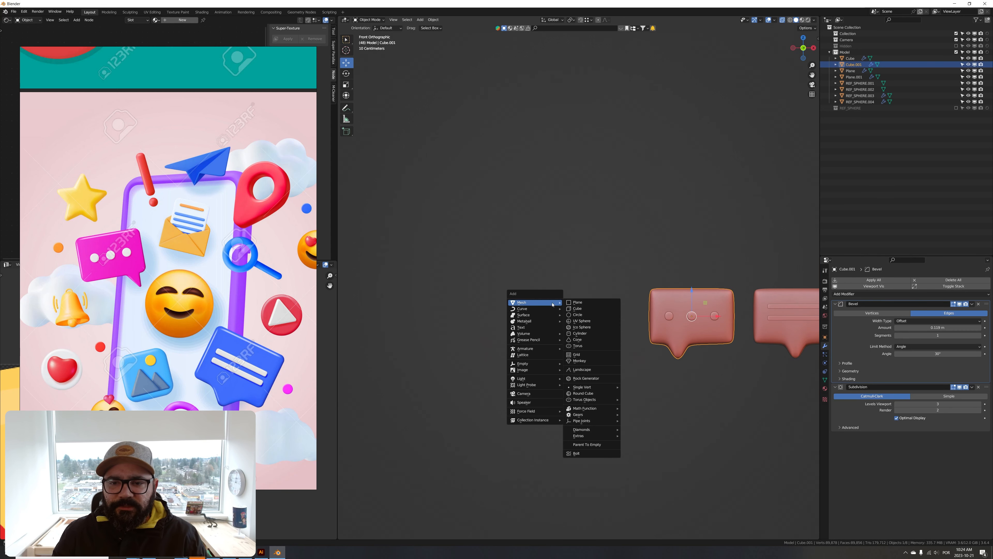
click(590, 334)
scroll(584, 328, down, 6)
drag(690, 321, 603, 328)
Step: Scale the cylinder down and stretch it about 7.5 times along Z into a thin rod
scroll(539, 316, up, 5)
key(s)
click(530, 296)
key(s)
key(z)
click(718, 262)
Step: Add a mesh torus and place it next to the thin cylinder
scroll(612, 348, up, 5)
scroll(578, 321, down, 5)
key(shift+a)
mouse_move(647, 319)
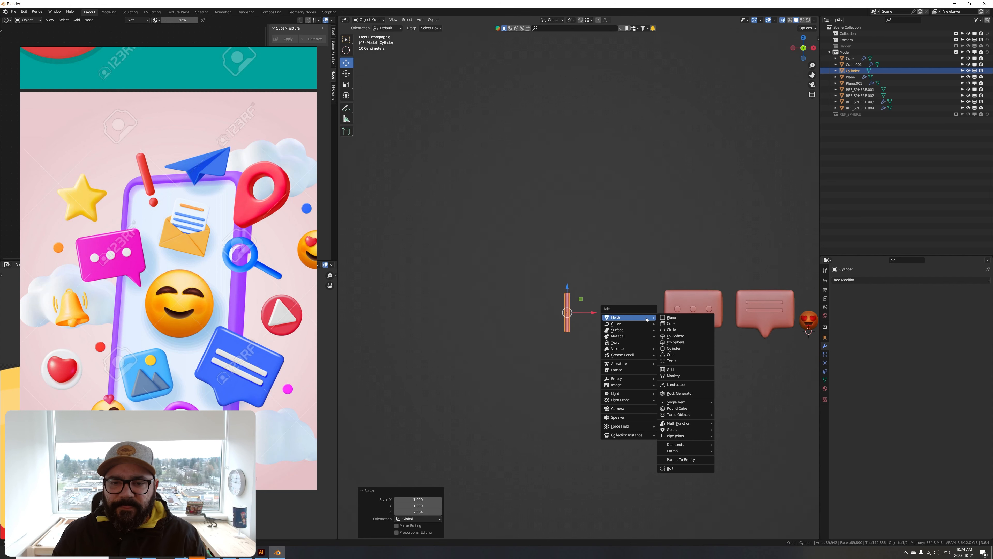
click(672, 360)
scroll(683, 362, down, 5)
key(g)
click(645, 340)
Step: Rotate the torus 90 degrees about the X axis so it faces the front view
scroll(645, 336, up, 5)
key(r)
key(x)
key(9)
key(0)
key(Return)
Step: Resize the torus and cylinder and align the cylinder under the ring as a magnifying-glass handle
scroll(680, 317, up, 3)
key(s)
click(664, 324)
drag(638, 321, 609, 254)
key(s)
click(610, 274)
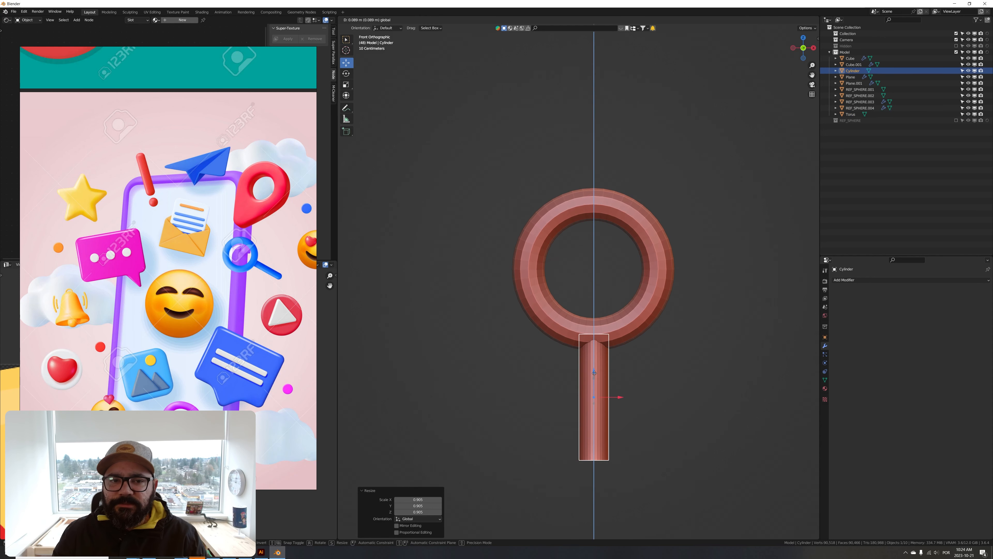
key(s)
drag(594, 373, 595, 376)
click(635, 322)
scroll(598, 377, down, 3)
Step: Move the handle's bottom vertices down along Z to lengthen the handle
key(Tab)
key(z)
click(555, 416)
drag(524, 417, 621, 436)
key(shift+z)
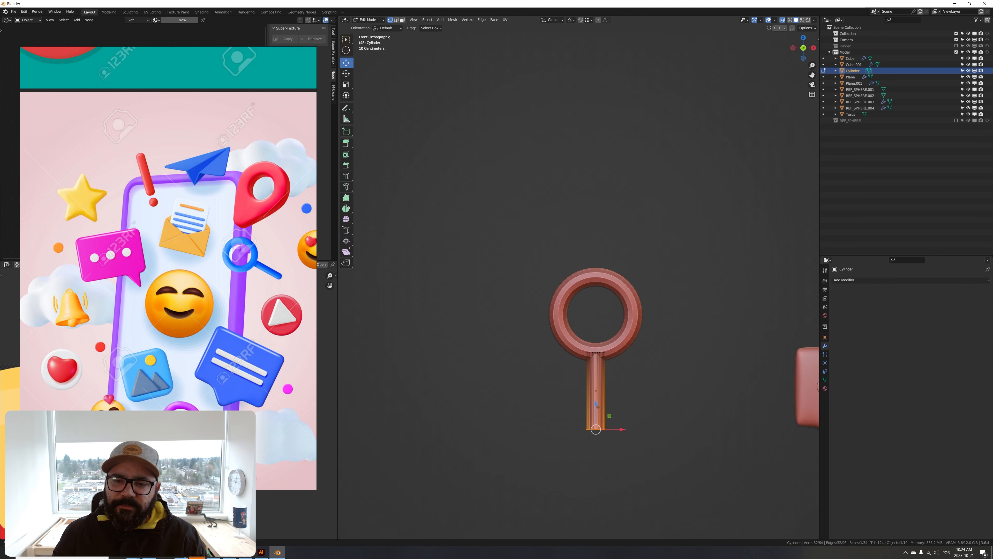
key(g)
key(z)
click(620, 485)
key(Tab)
Step: Shade the magnifying glass smooth
middle_drag(607, 419, 616, 395)
right_click(584, 309)
click(585, 311)
Step: Inset the handle's bottom end face and scale the inner face down
key(Tab)
middle_drag(626, 361, 653, 305)
key(3)
click(611, 428)
scroll(614, 427, up, 3)
key(i)
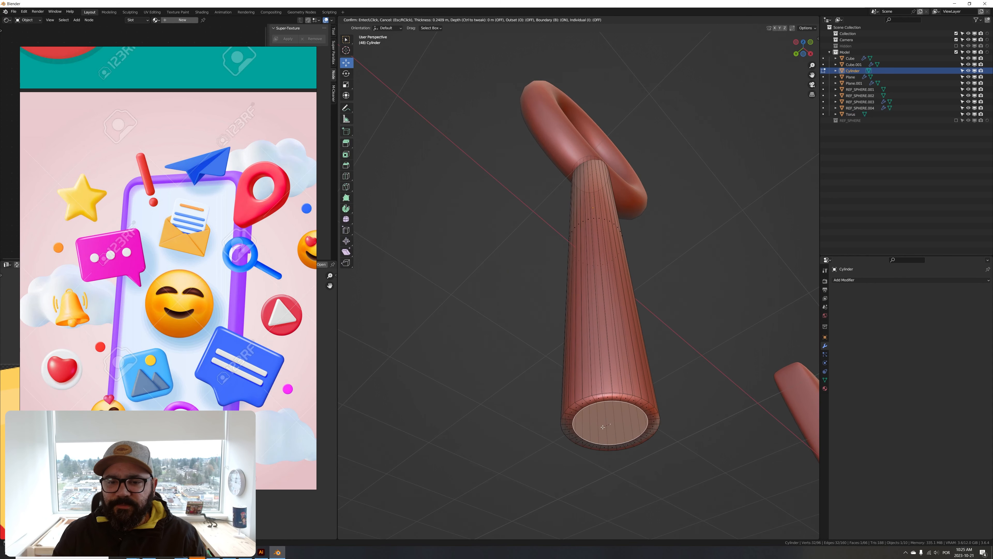
click(603, 427)
key(s)
click(608, 423)
key(Tab)
Step: Apply the object transforms of the magnifying glass's ring and handle
drag(660, 354, 501, 136)
key(ctrl+a)
click(629, 173)
click(599, 270)
Step: Bevel the outer edge loop around the handle's bottom end to round it
key(Tab)
key(2)
alt+click(630, 396)
scroll(631, 397, up, 1)
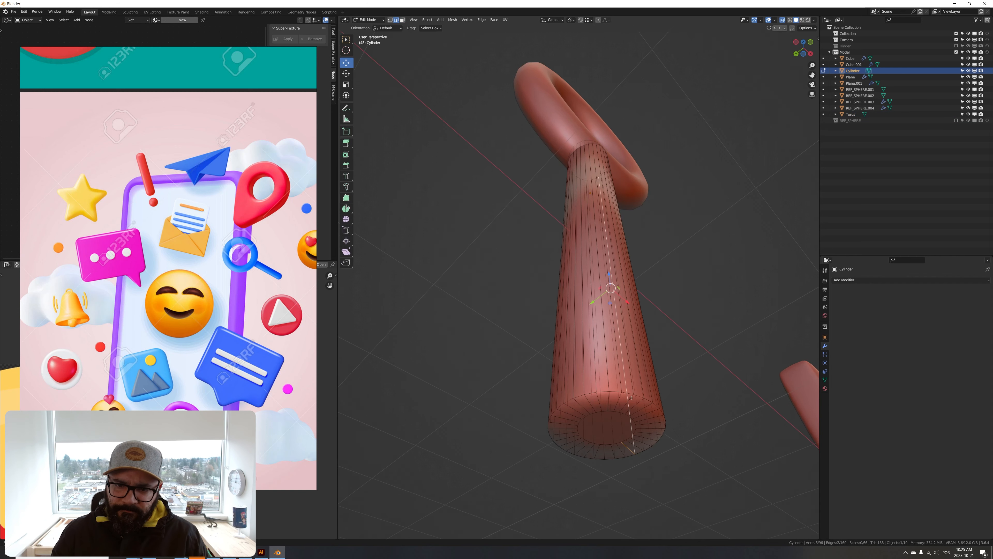
key(ctrl+b)
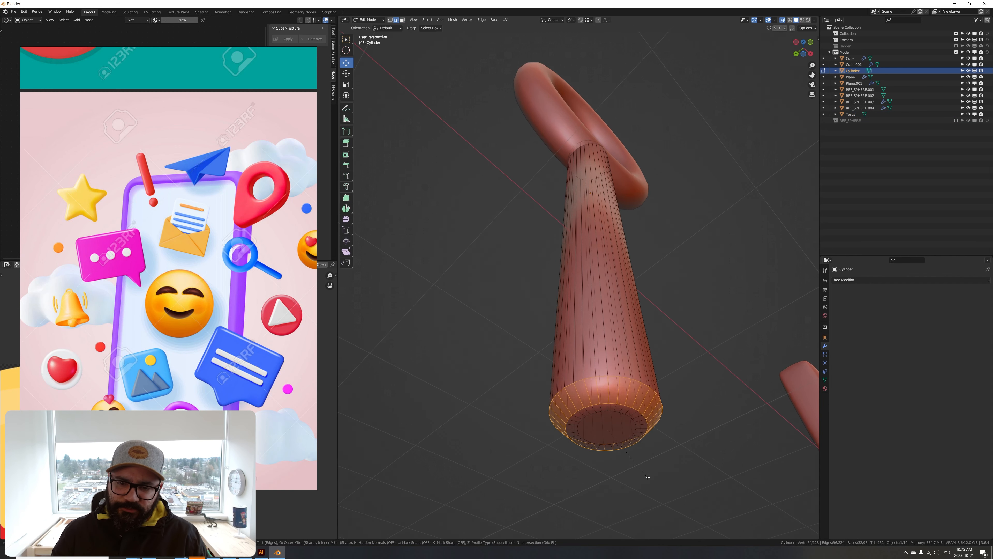
scroll(648, 477, up, 3)
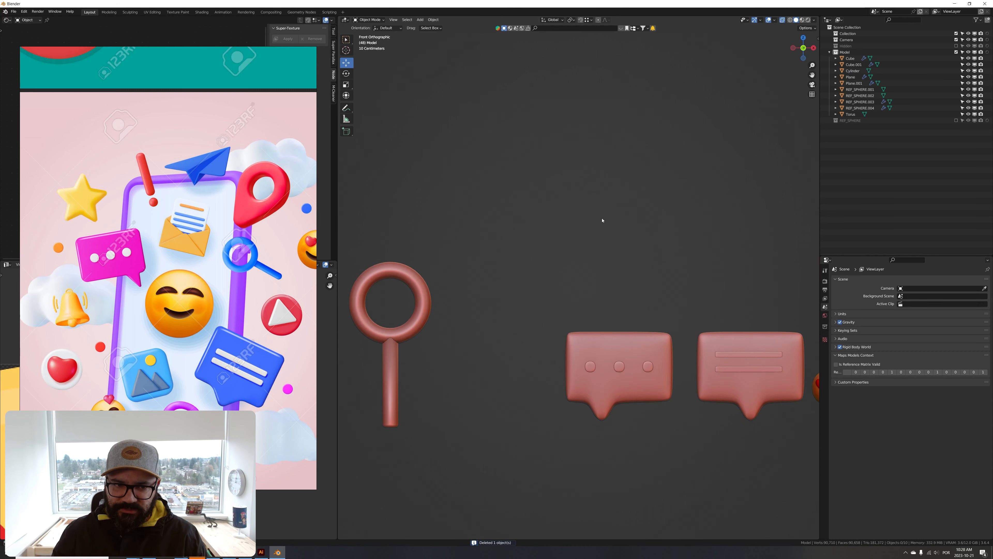
Step: Add a cylinder above the speech bubbles and rotate it 90 degrees about X
key(shift+a)
click(637, 250)
scroll(608, 269, down, 4)
drag(730, 322, 599, 217)
text(rx90)
key(Return)
Step: Inset both end faces of the new cylinder and bridge them with LoopTools to cut a round through-hole
key(Tab)
scroll(592, 221, up, 6)
key(i)
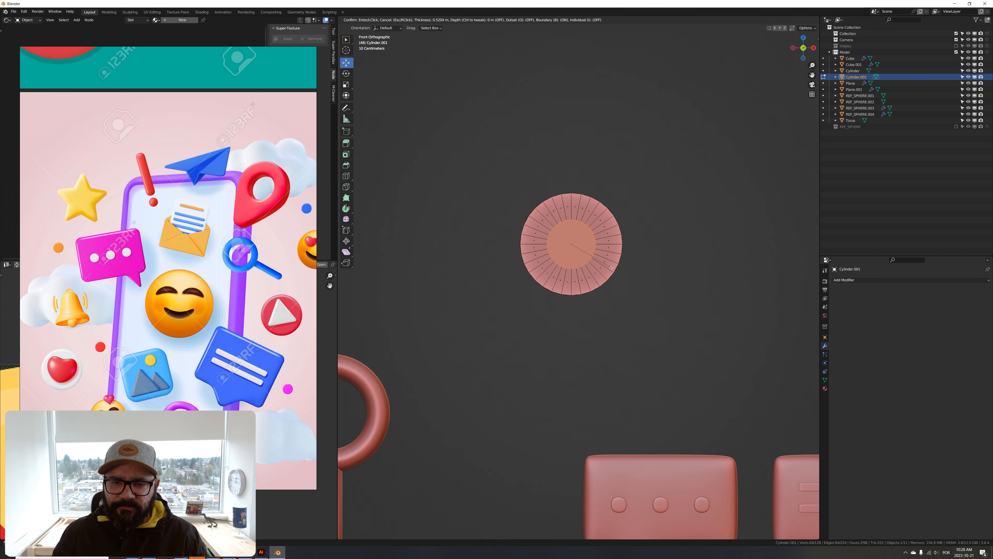
click(611, 267)
right_click(612, 269)
mouse_move(611, 269)
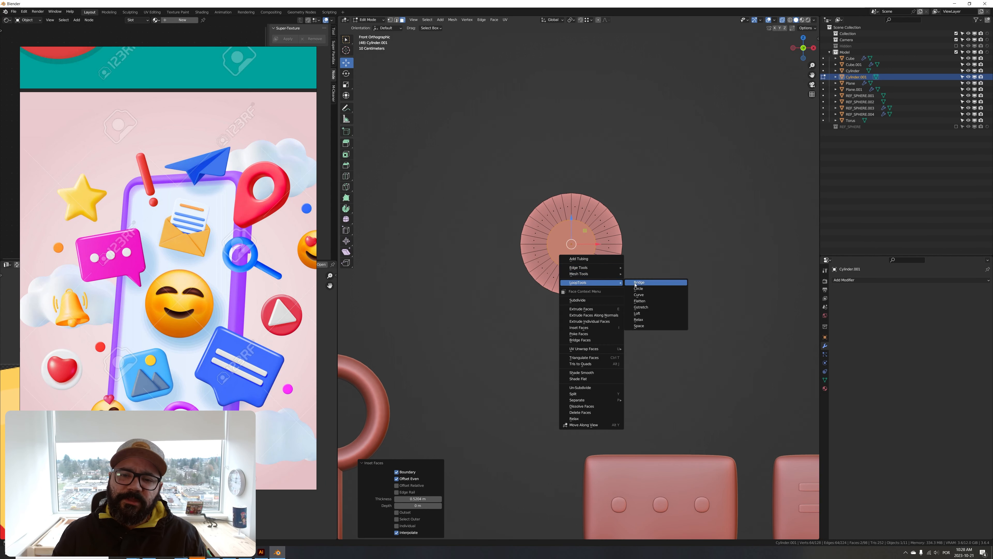
click(637, 282)
Step: Scale the hollow cylinder's whole mesh to about 0.26 along Y to thin it into a ring
scroll(579, 250, up, 2)
key(Tab)
key(Tab)
middle_drag(587, 264, 592, 264)
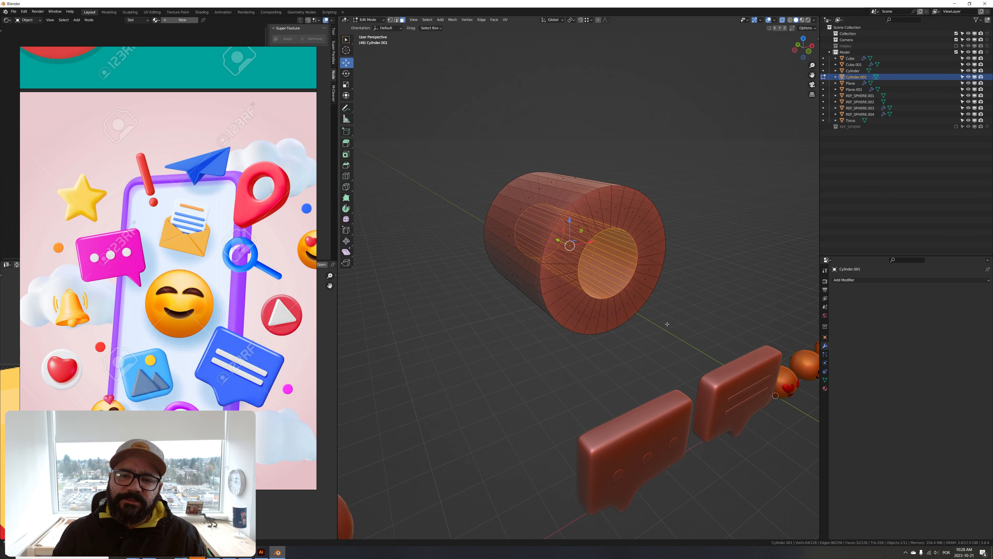
key(a)
key(s)
key(y)
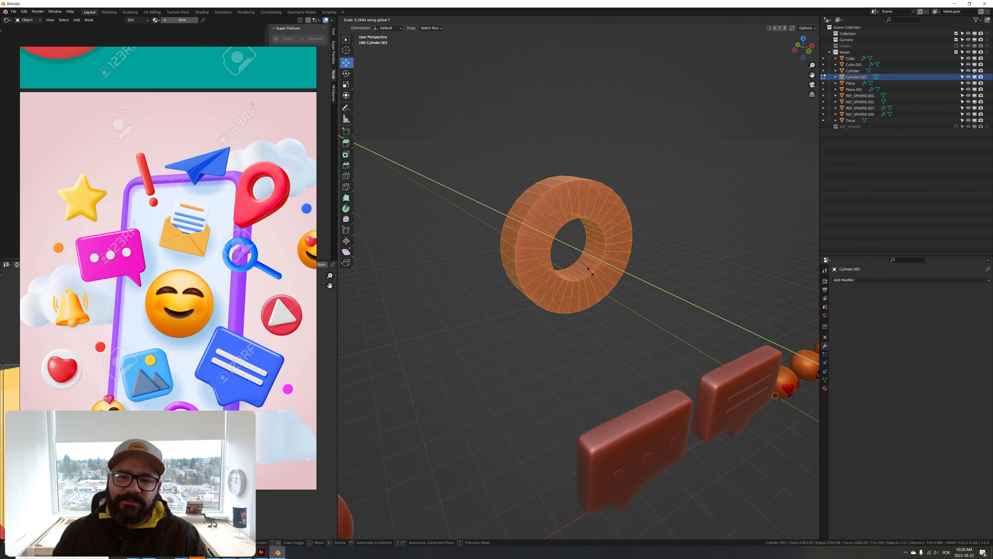
click(591, 271)
key(Tab)
Step: Duplicate the ring and place the copy to its right along the X axis
key(KP_1)
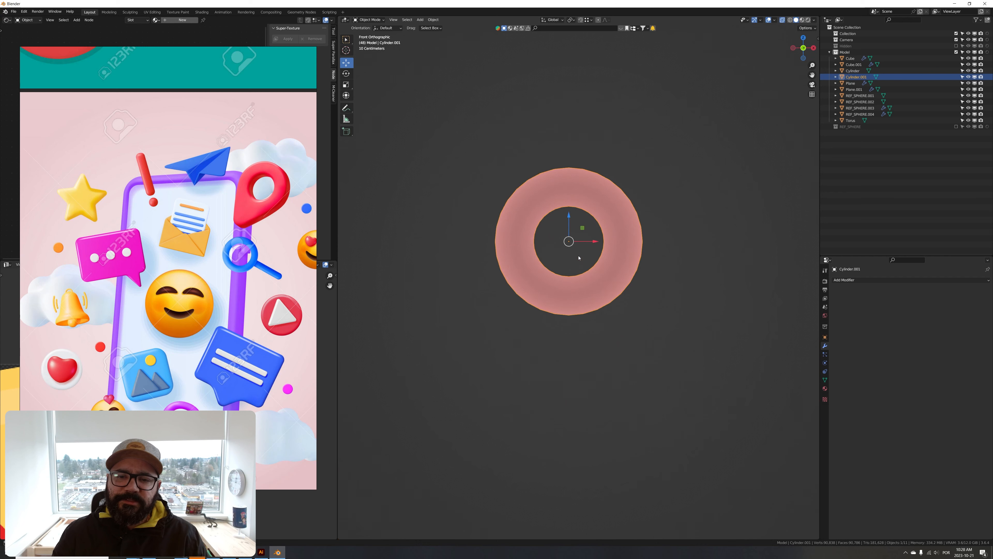
scroll(597, 273, down, 2)
key(shift+d)
key(x)
click(721, 259)
Step: Pull the original ring's lowest vertices down about 0.69 m using proportional editing with Linear falloff to form a pin tip
click(570, 235)
key(Tab)
key(3)
click(569, 298)
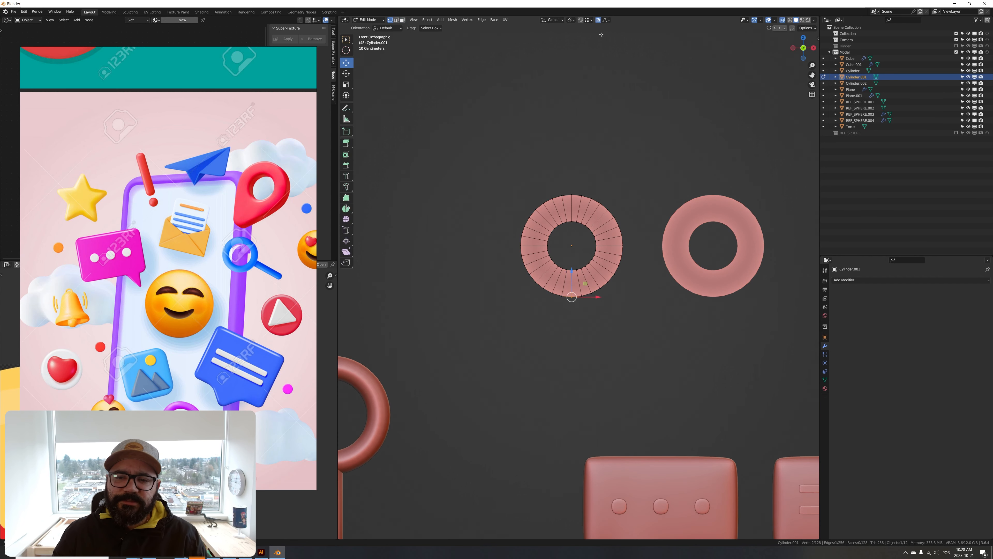
click(606, 20)
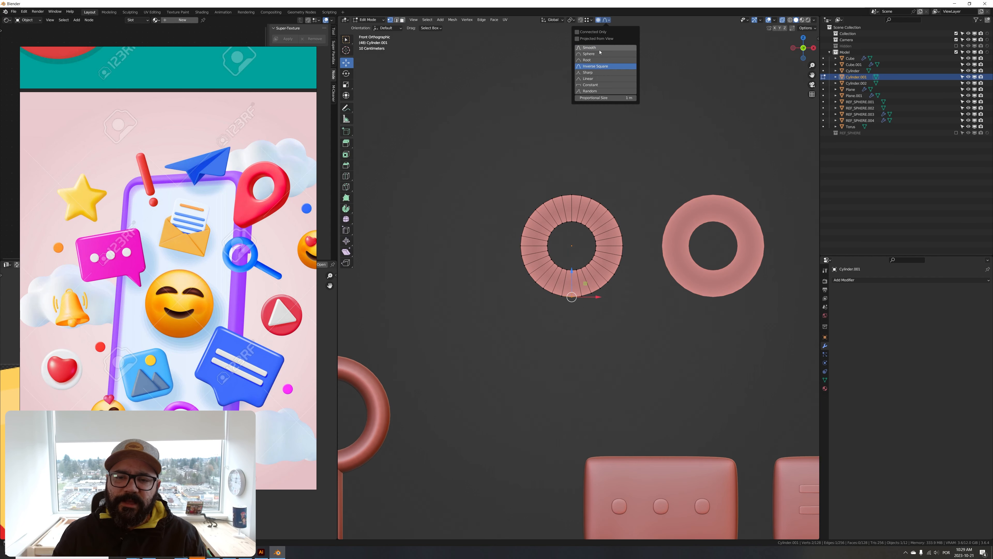
click(595, 81)
drag(571, 276, 573, 315)
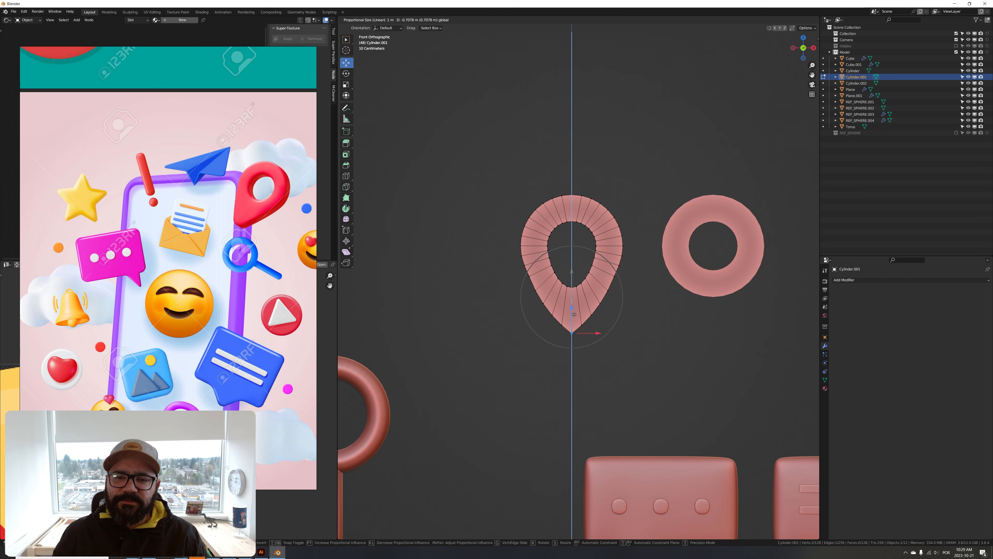
drag(574, 314, 574, 315)
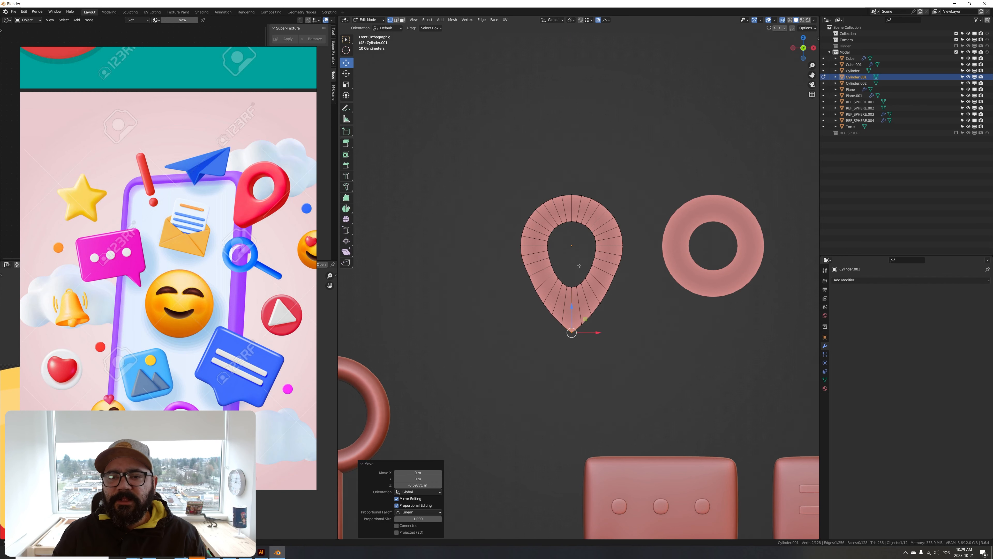
Step: Reshape the pin's inner hole loops into a perfect circle with LoopTools
scroll(574, 314, up, 3)
alt+click(525, 236)
right_click(610, 187)
mouse_move(613, 188)
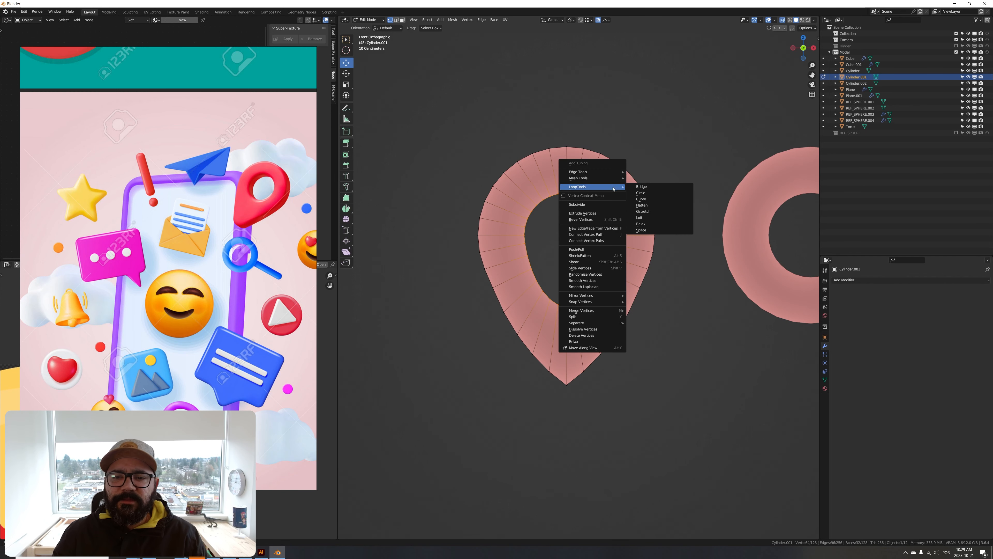
click(648, 193)
Step: Raise the circular hole about 0.16 m within the pin and rotate its loops to line up with the outer edges
drag(566, 224, 567, 208)
key(ctrl+z)
key(r)
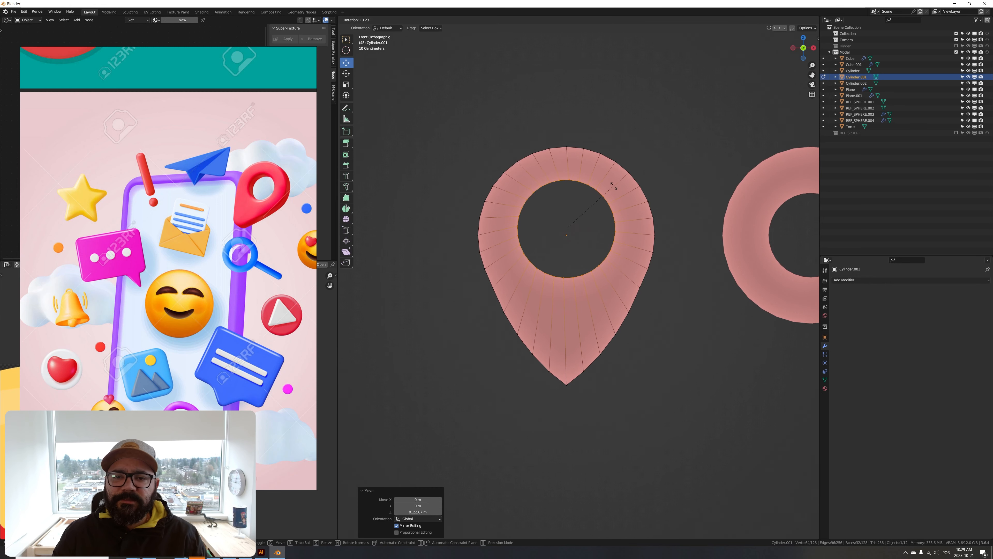
click(613, 182)
drag(566, 207, 567, 206)
Step: Adjust the width of the pin's lower tip by scaling its vertices along X
drag(493, 300, 669, 404)
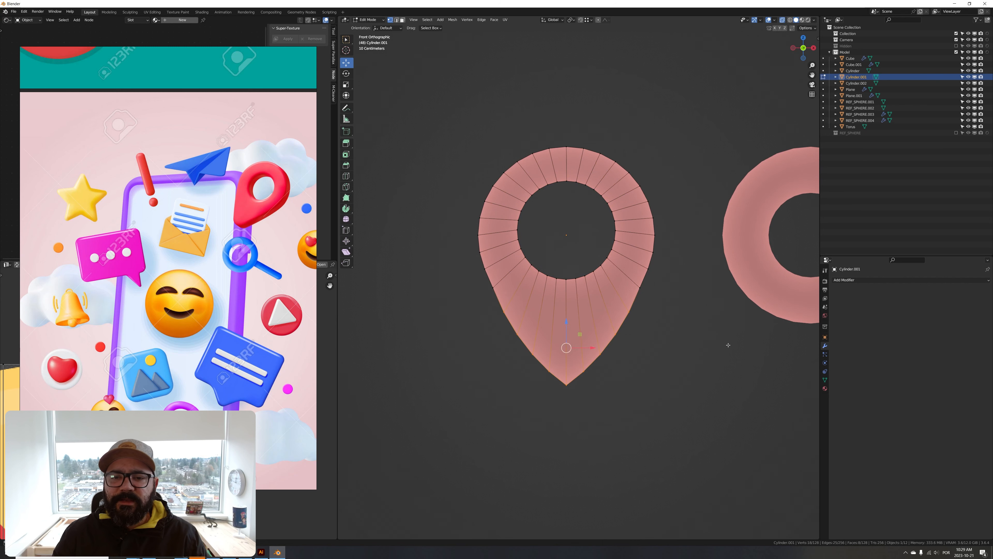
key(s)
key(x)
click(720, 342)
key(Tab)
Step: Add a Subdivision Surface modifier with 2 viewport levels to the pin and shade it smooth
click(871, 280)
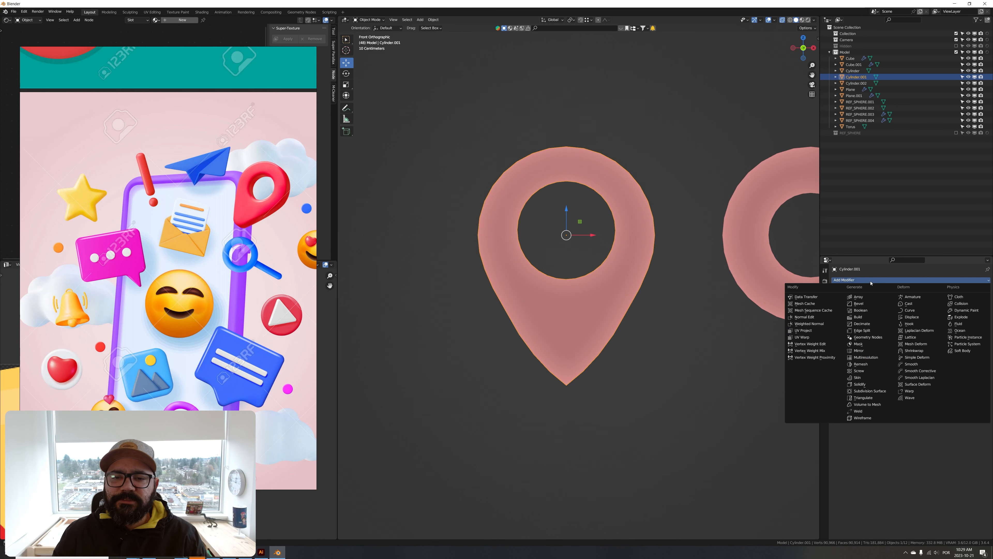
click(877, 391)
click(979, 321)
right_click(649, 250)
click(652, 254)
Step: Add a Bevel modifier to the pin, move it before Subdivision and set its amount to about 0.06 m
click(861, 293)
click(862, 319)
drag(986, 352, 985, 304)
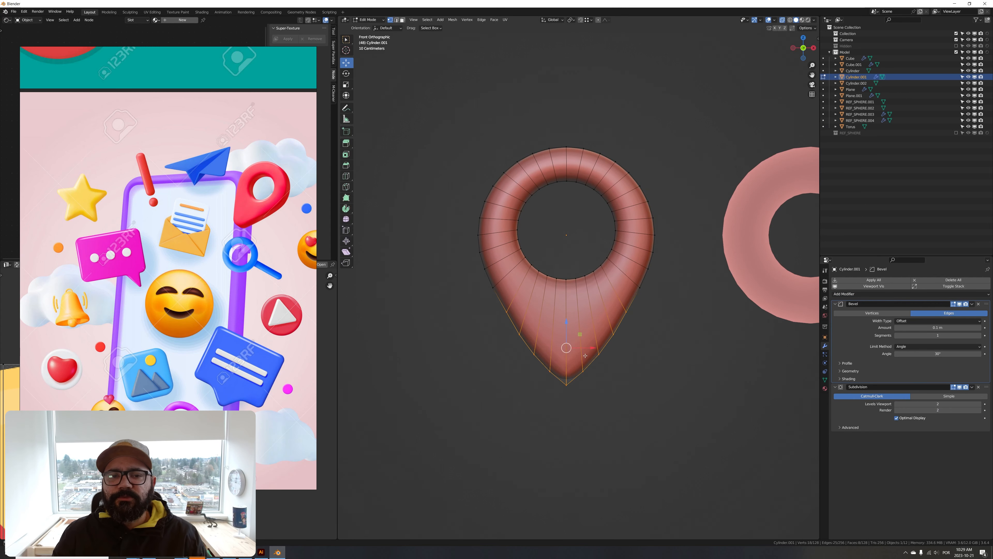
mouse_move(664, 344)
middle_down()
mouse_move(711, 329)
mouse_move(658, 360)
middle_up()
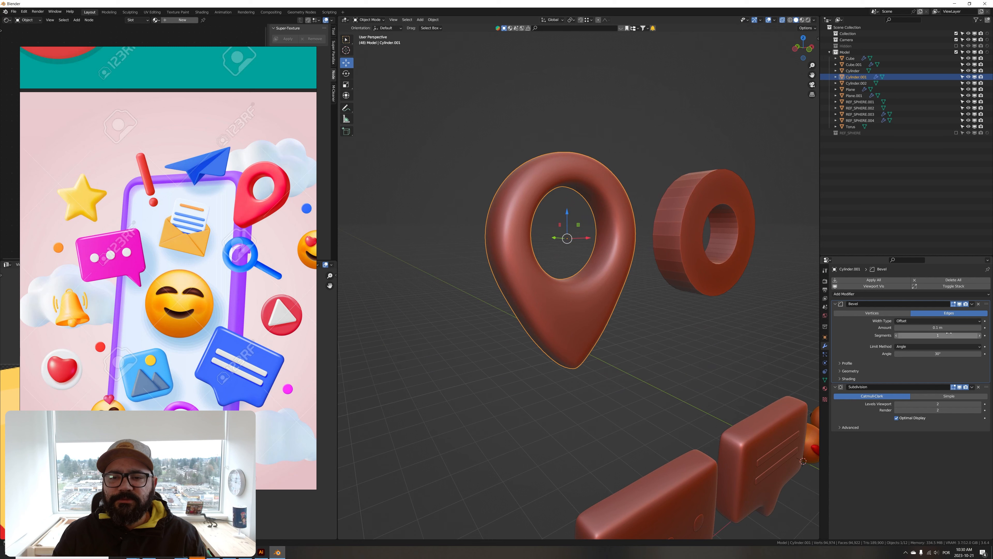
drag(937, 328, 915, 328)
Step: Narrow the pin's lower side vertices slightly along X to even out the taper toward the tip
key(KP_1)
key(KP_3)
key(KP_1)
key(Tab)
click(623, 329)
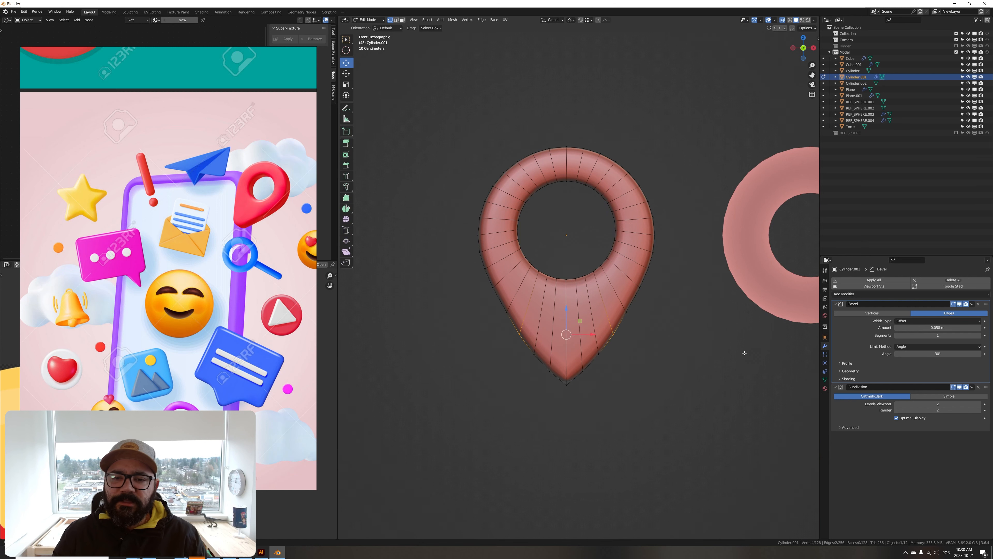
key(s)
key(x)
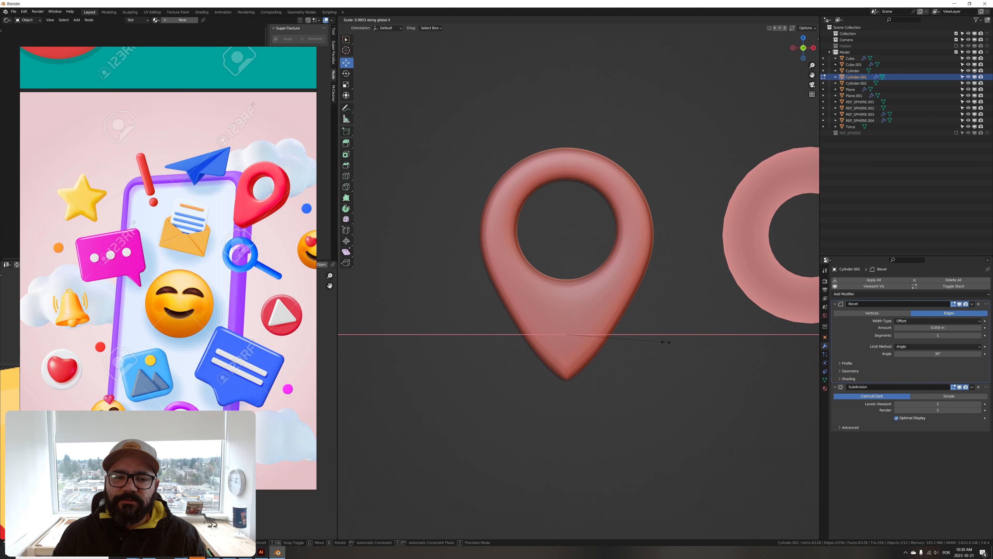
click(626, 340)
key(shift+z)
key(z)
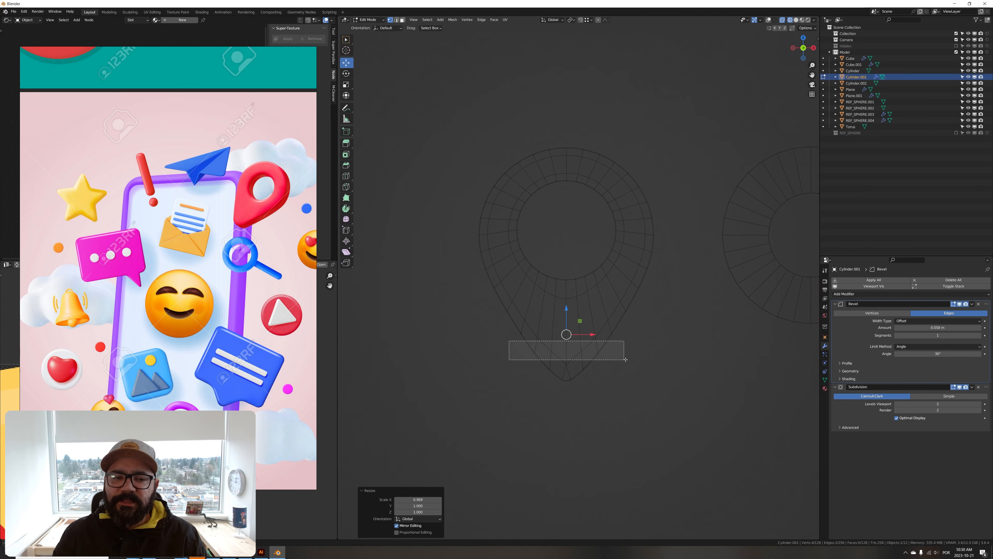
click(726, 371)
Step: Scale the pin's vertices just above its lower tip to refine the taper
key(s)
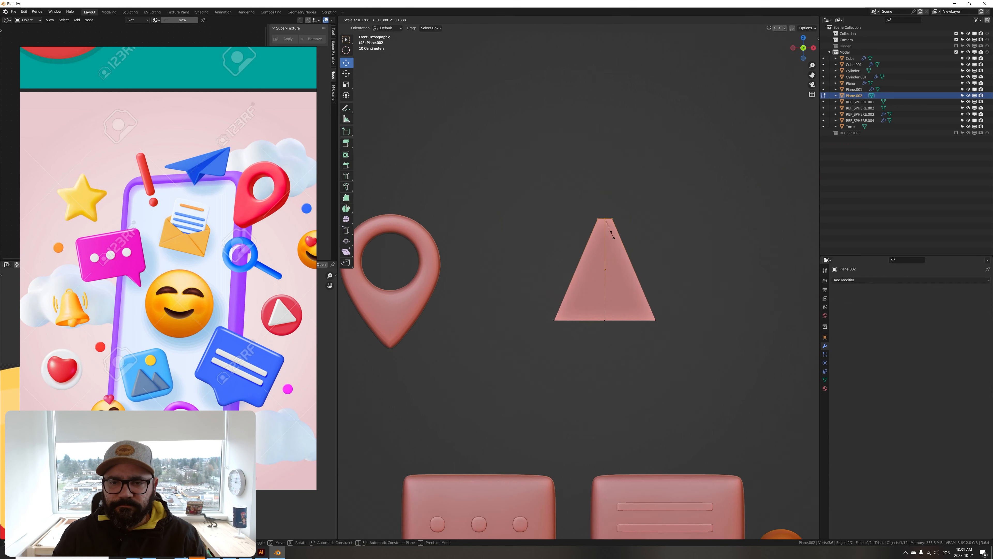
Step: Taper the plane into a triangle by scaling its far-edge vertices to 0 so they meet at one point
key(s)
click(629, 264)
middle_drag(630, 264, 610, 296)
click(610, 296)
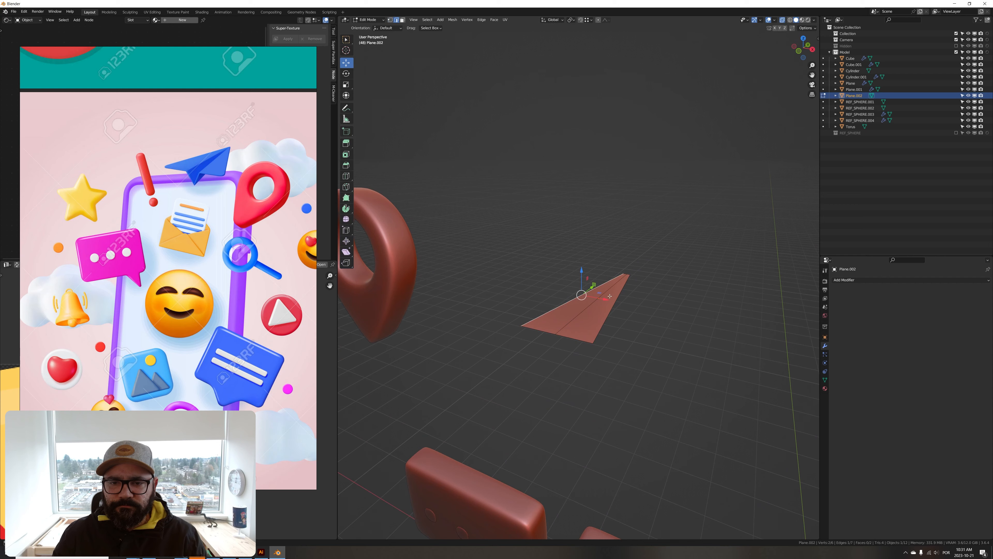
scroll(621, 280, up, 4)
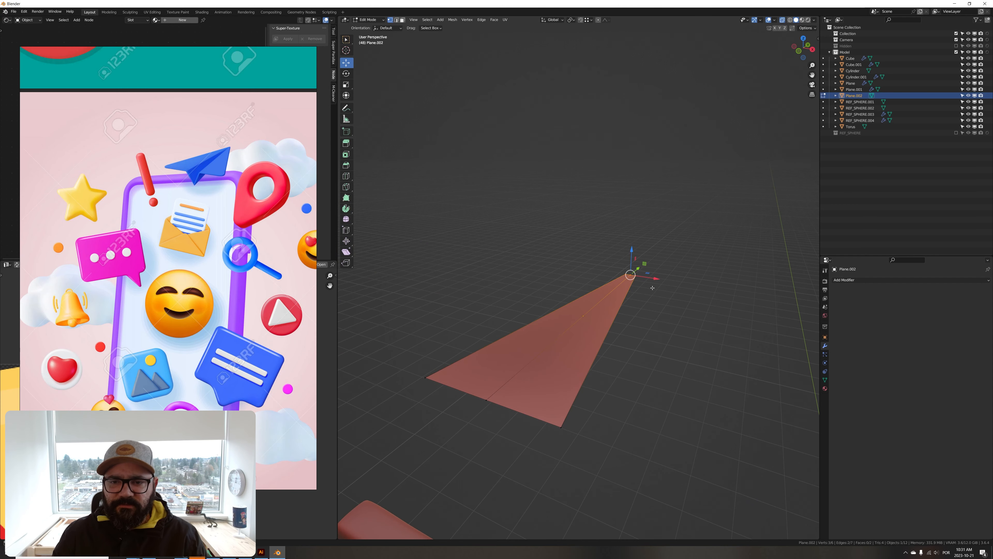
key(s)
key(0)
key(Return)
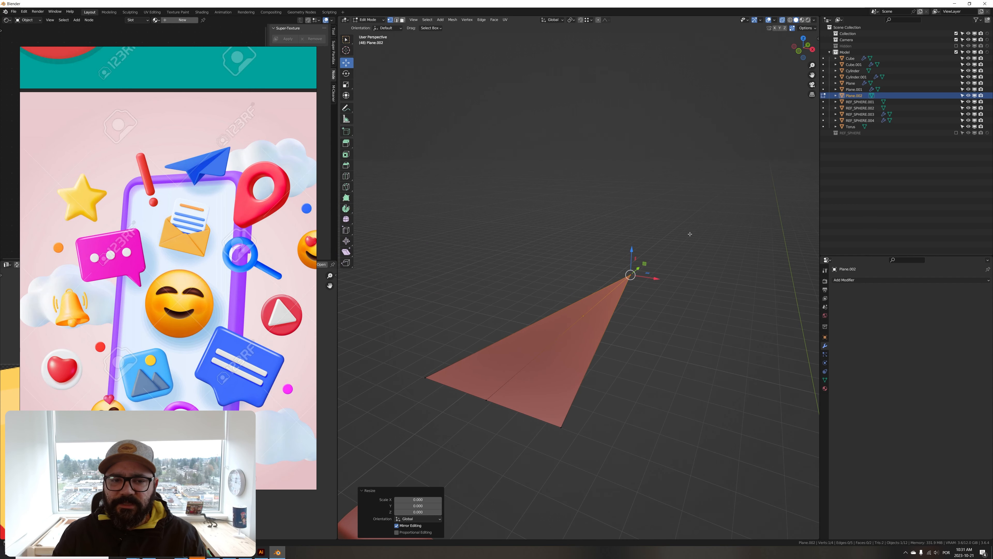
Step: Extrude the triangle's two long side edges upward along Z to form the paper plane's inner walls
key(2)
click(543, 319)
shift+click(591, 363)
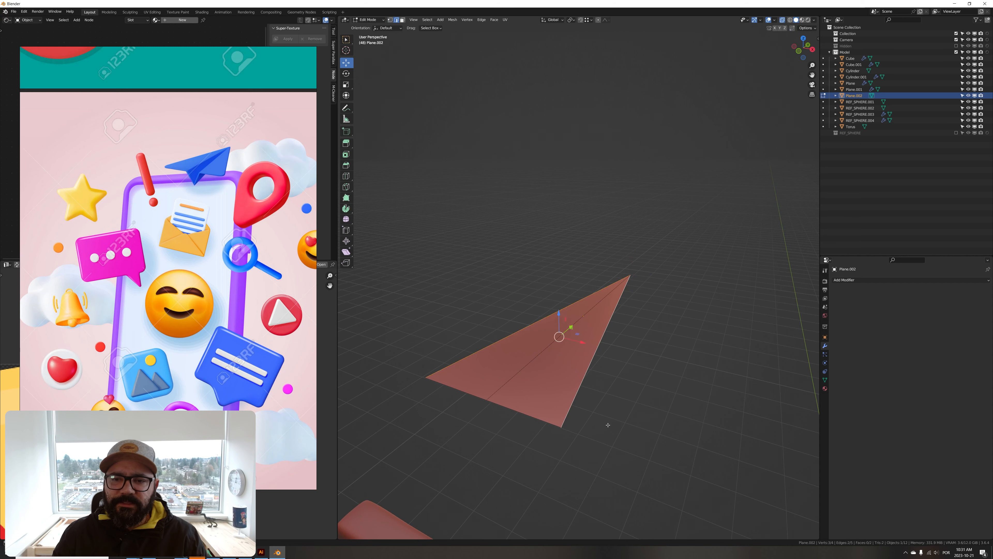
key(e)
key(z)
click(621, 332)
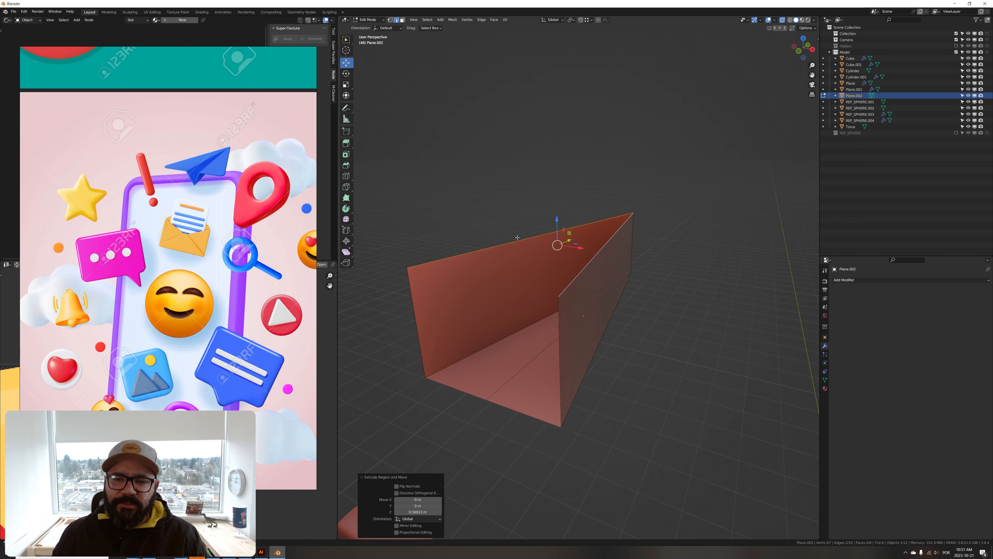
Step: Extrude the upper edge of each wall outward along X to create the paper plane's two wings
click(520, 240)
scroll(526, 268, down, 3)
middle_drag(526, 268, 610, 298)
key(e)
key(x)
click(513, 285)
click(591, 256)
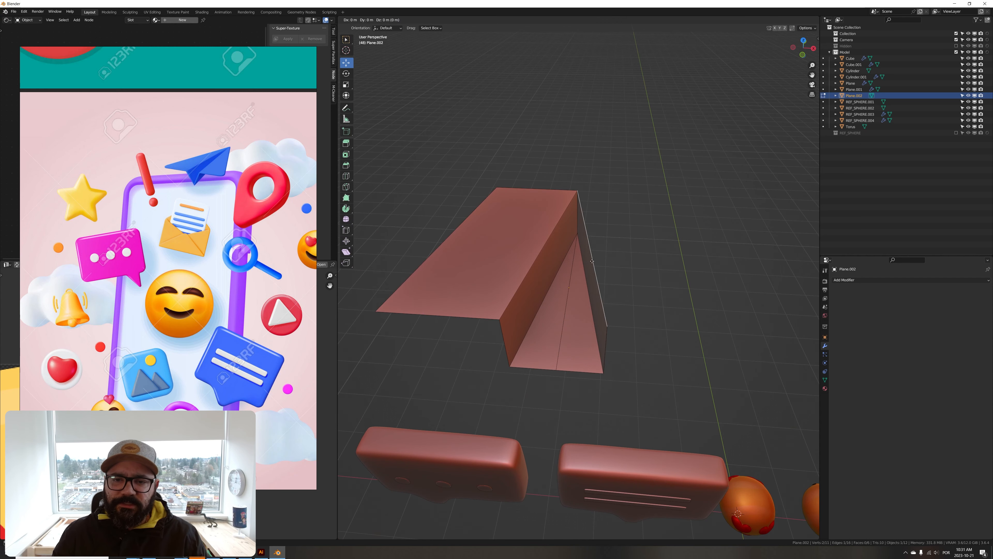
key(e)
key(x)
click(724, 250)
Step: Collapse the wings' front vertices to a single nose point with scale 0 and align it along X
key(1)
drag(461, 164, 691, 205)
drag(703, 148, 454, 209)
key(s)
key(0)
key(Return)
key(g)
key(x)
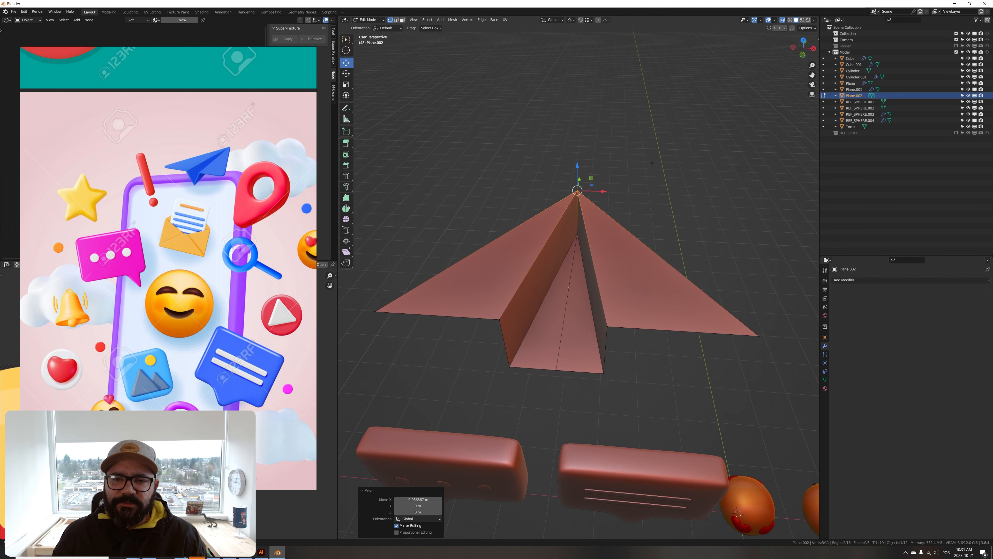
click(445, 198)
Step: Add Subdivision Surface and Solidify modifiers to the paper plane
key(Tab)
click(864, 280)
click(874, 392)
click(870, 294)
click(863, 398)
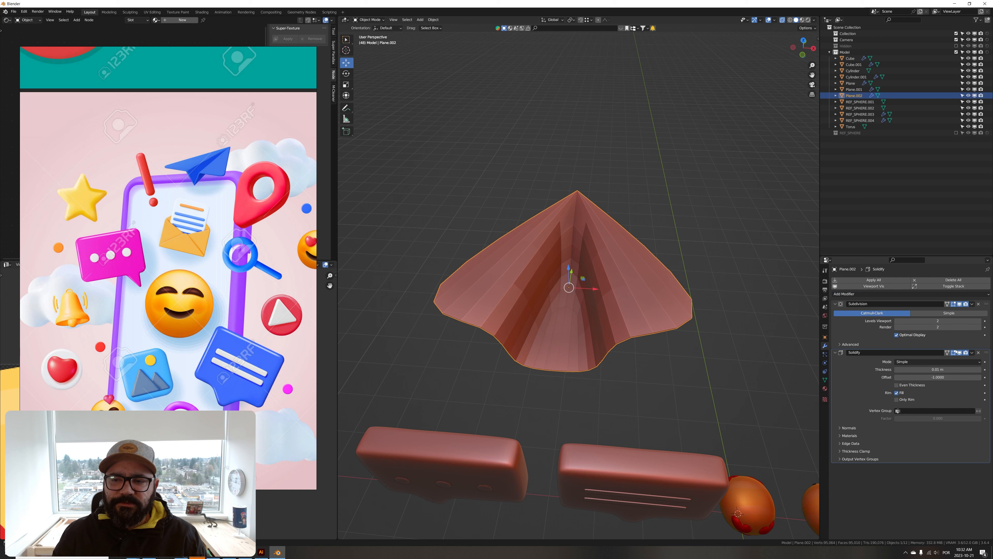
Step: Set the paper plane's Solidify thickness to about 0.035 m and place Subdivision above Solidify in the stack
drag(986, 352, 986, 304)
click(960, 418)
mouse_move(933, 321)
mouse_down()
mouse_move(948, 320)
mouse_move(935, 322)
mouse_up()
drag(986, 419, 986, 301)
click(960, 304)
Step: Add a Bevel modifier with an amount of about 0.022 m above the paper plane's Subdivision
middle_drag(667, 348, 627, 332)
click(872, 294)
click(872, 318)
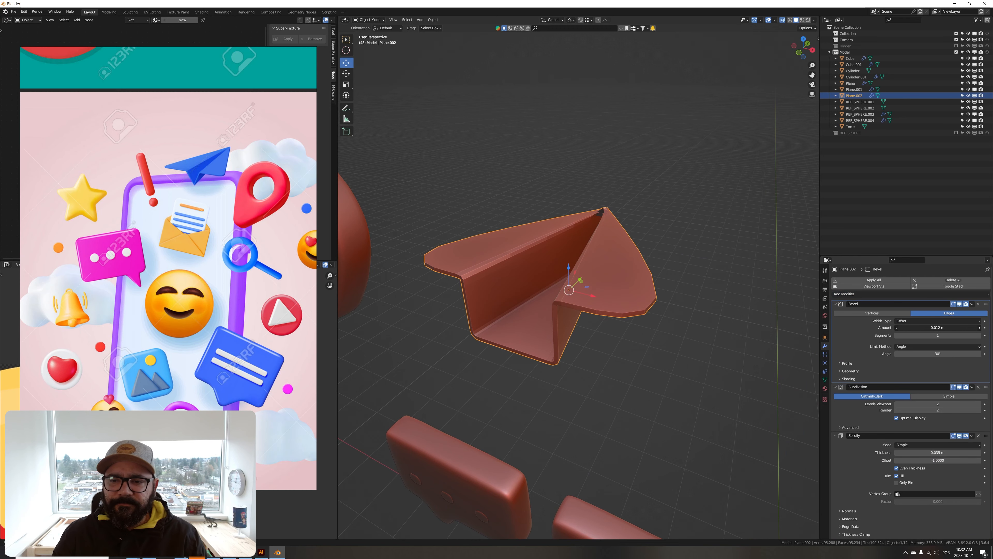
Step: Move the paper plane's selected bottom fold vertices slightly upward to refine the keel
middle_drag(562, 243, 430, 344)
key(Tab)
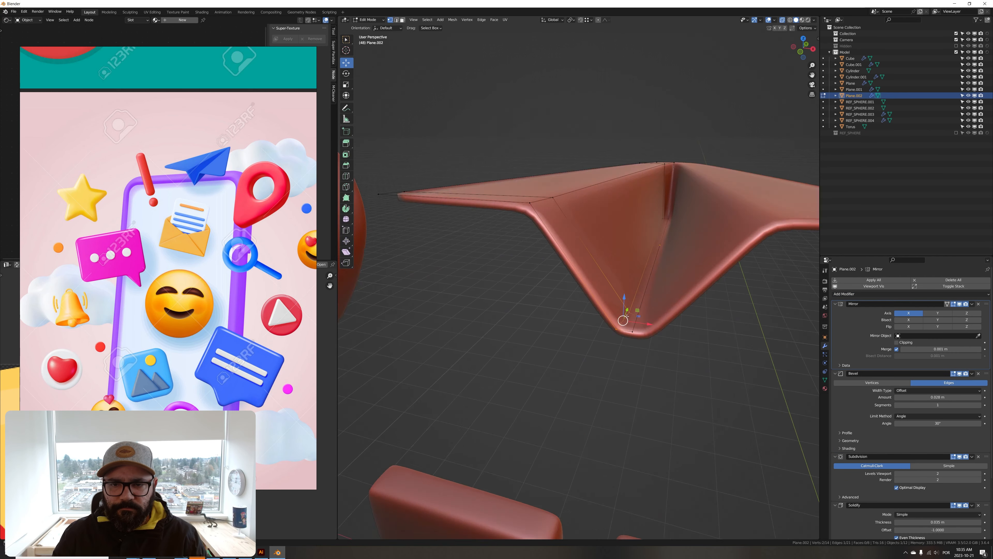
scroll(631, 311, up, 3)
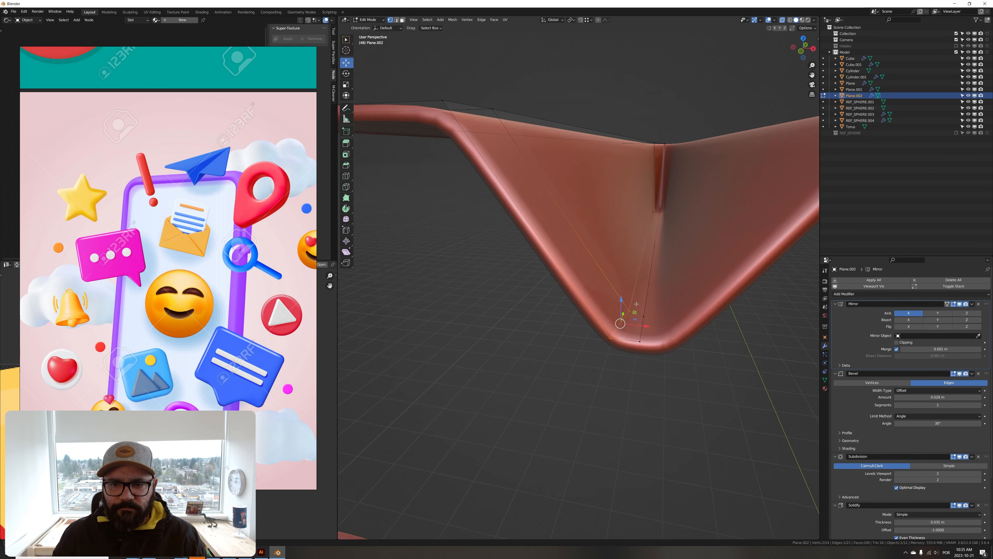
drag(632, 311, 630, 281)
key(Tab)
Step: Duplicate the magnifying glass handle and place the copy beside it along X as the exclamation mark's stroke
scroll(588, 355, down, 5)
click(588, 354)
middle_drag(587, 355, 610, 291)
scroll(580, 345, down, 4)
scroll(581, 345, down, 2)
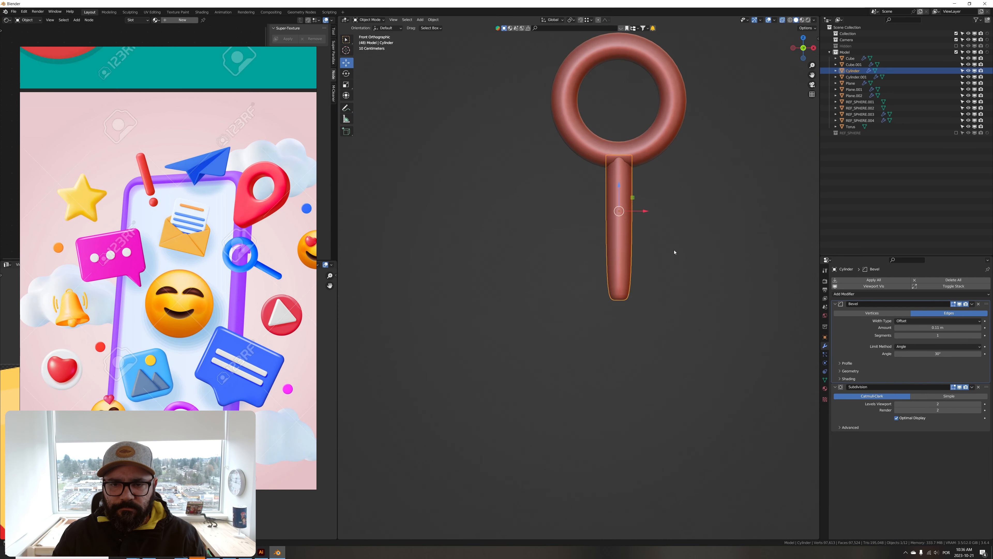
key(shift+d)
key(x)
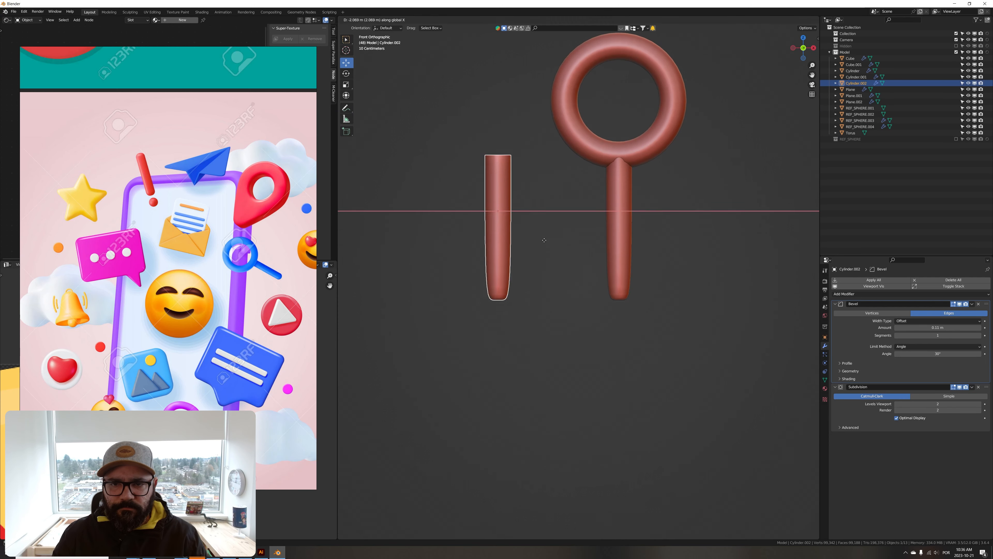
click(532, 236)
Step: Round the exclamation mark's dot with a Subdivision Surface modifier at a higher viewport level and smooth shading
click(882, 294)
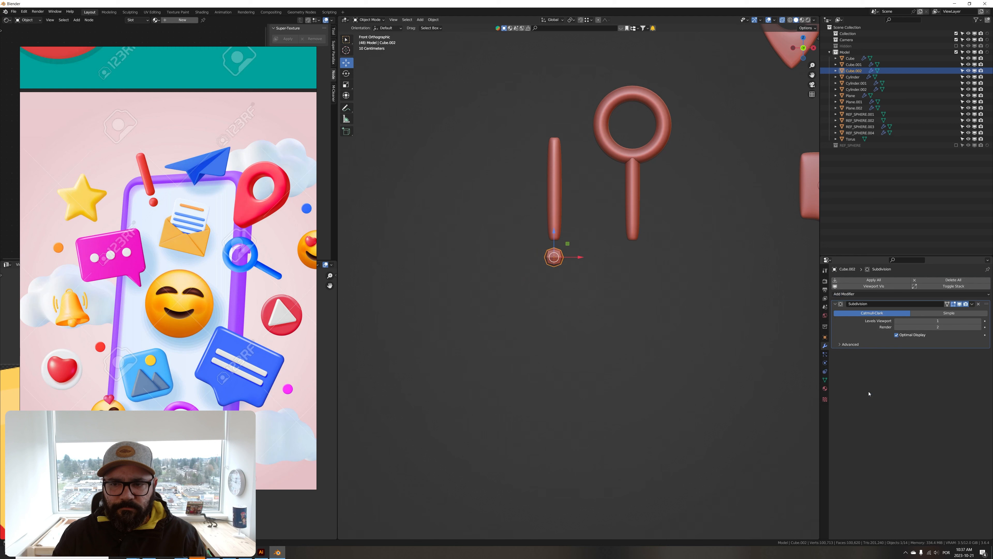
click(979, 321)
right_click(638, 261)
click(638, 260)
scroll(550, 244, up, 5)
drag(575, 257, 578, 256)
scroll(578, 256, down, 4)
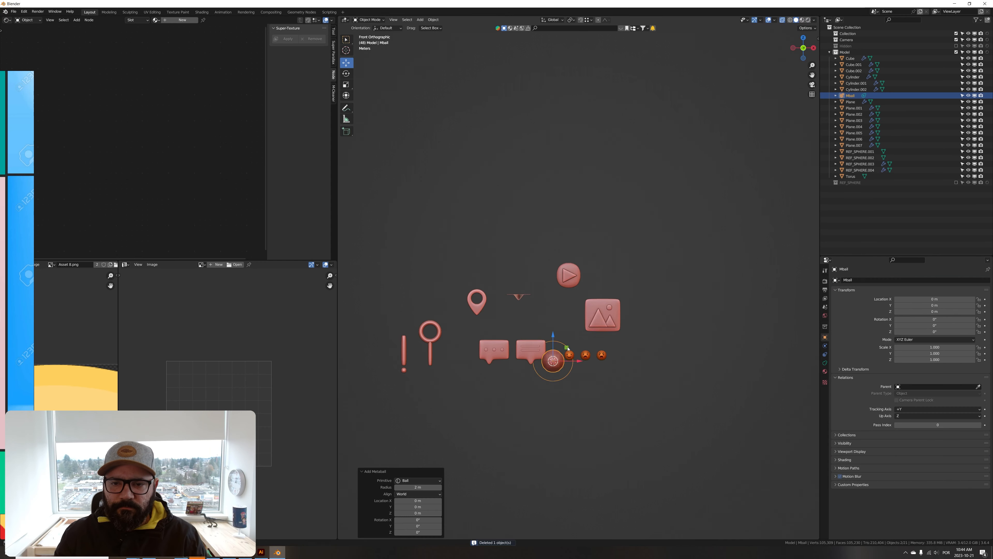
Step: Duplicate the metaball so the copy overlaps it, and scale the copy to start a cloud
scroll(663, 229, up, 4)
key(shift+d)
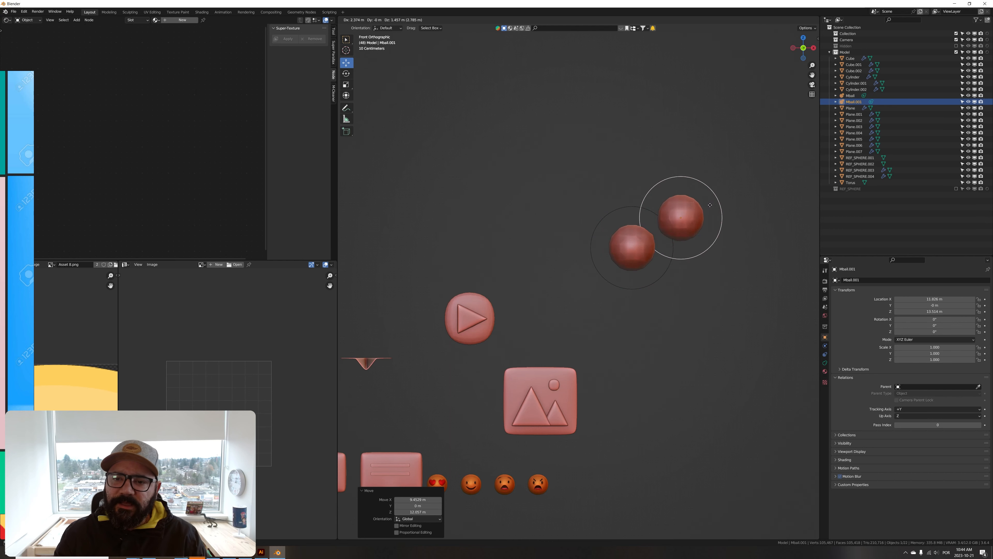
click(699, 211)
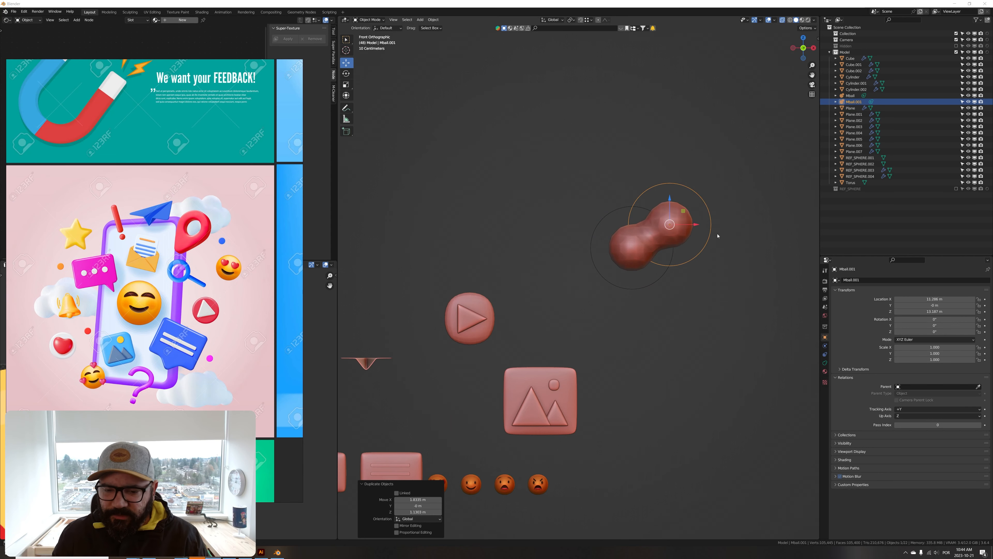
shift+middle_drag(699, 211, 606, 214)
key(s)
click(604, 207)
Step: Add three more overlapping metaball copies at varied sizes to build up the middle of the cloud
key(shift+d)
click(608, 241)
key(s)
click(624, 235)
key(shift+d)
click(650, 204)
key(s)
click(685, 184)
key(shift+d)
click(673, 243)
key(s)
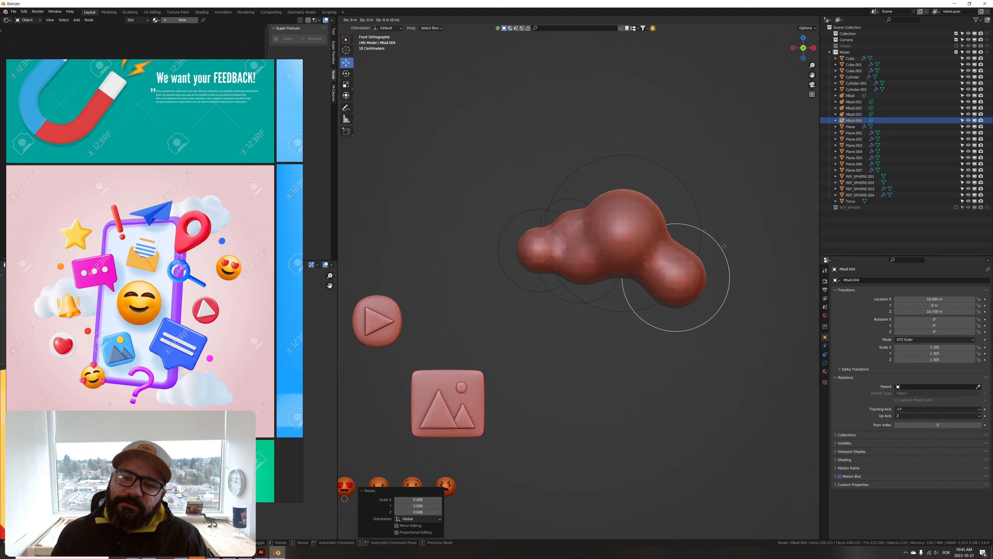
Step: Extend the right side of the cloud with three further metaball duplicates, scaling each to a different size
key(shift+d)
click(710, 201)
key(s)
click(699, 210)
key(shift+d)
click(720, 233)
key(s)
click(736, 224)
key(shift+d)
click(759, 195)
key(s)
click(735, 207)
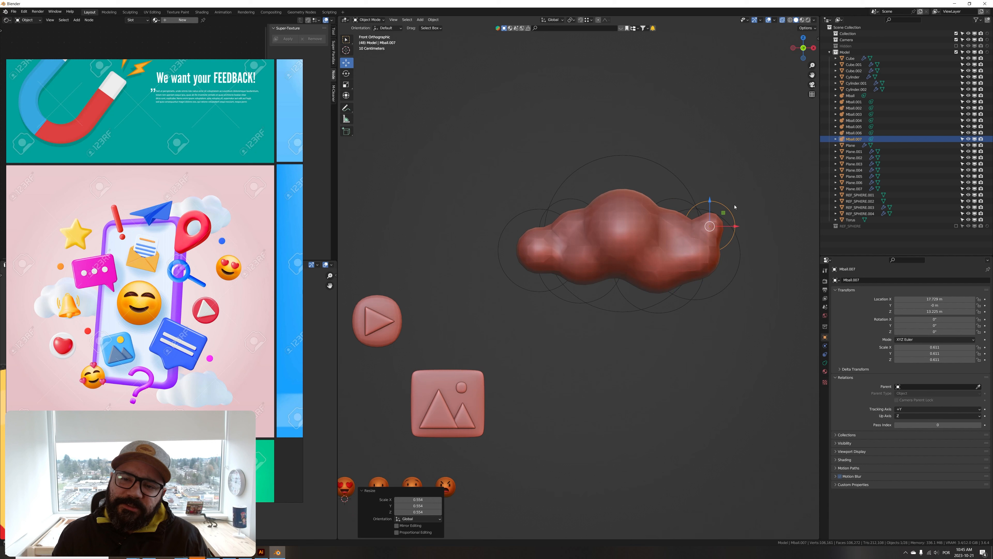
Step: Duplicate a metaball to the cloud's lower right, stretch it about 1.44 times along X, rotate it and reposition it
key(shift+d)
click(765, 271)
key(s)
click(800, 275)
key(s)
key(x)
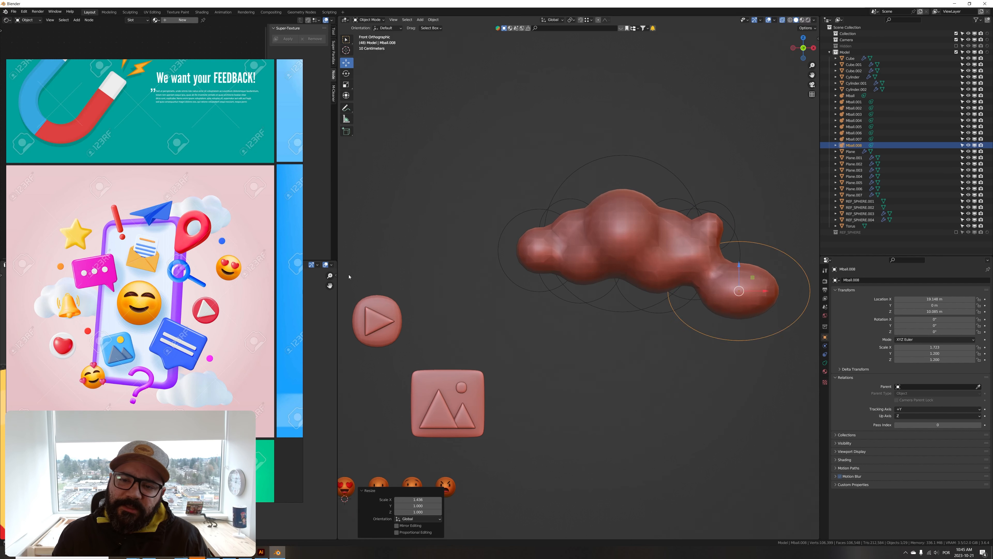
click(345, 276)
key(r)
click(390, 200)
key(g)
click(355, 154)
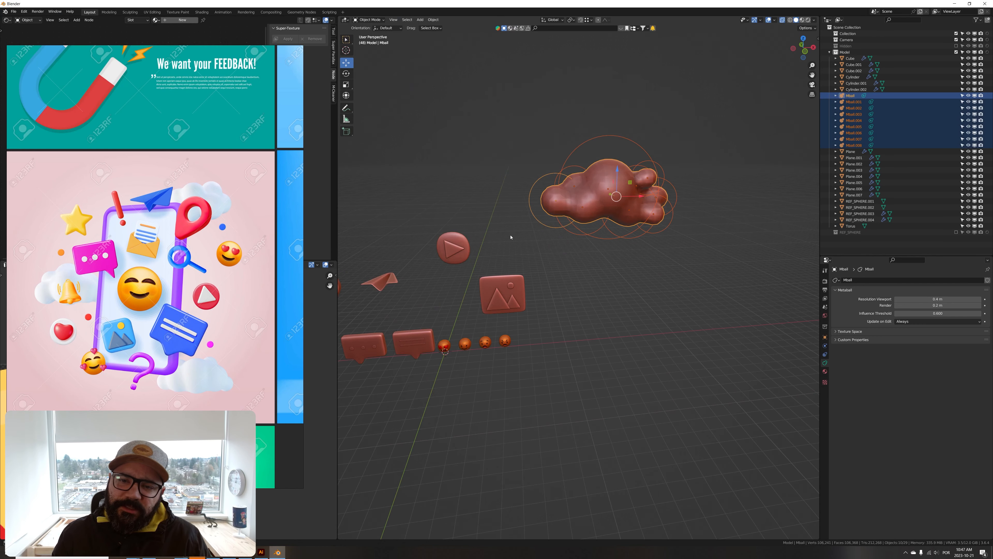
Step: Duplicate the whole metaball cloud and place the copy beside the original along X
key(shift+d)
key(x)
click(702, 225)
shift+middle_drag(702, 225, 513, 242)
shift+click(587, 208)
click(667, 159)
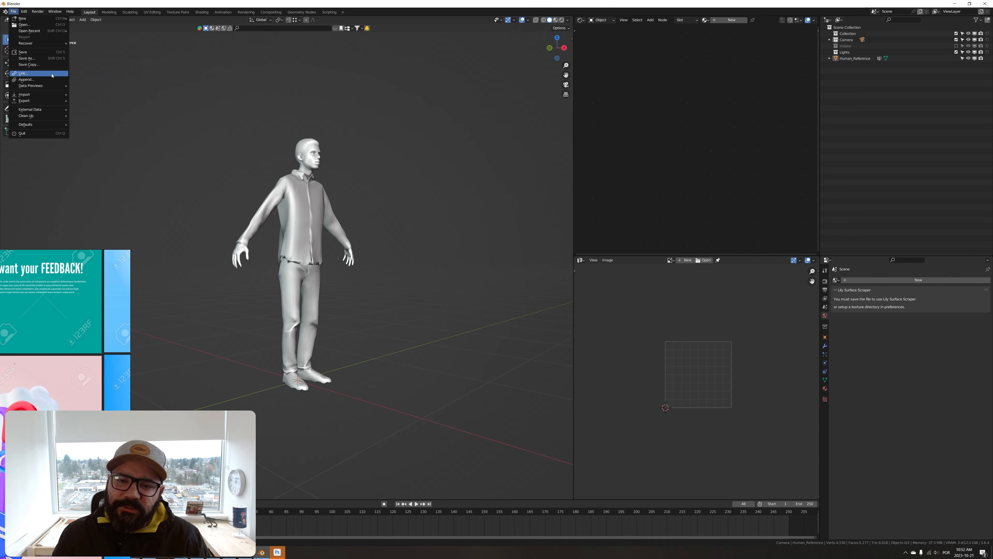
Step: Recover the icon scene from its auto-saved file
click(88, 49)
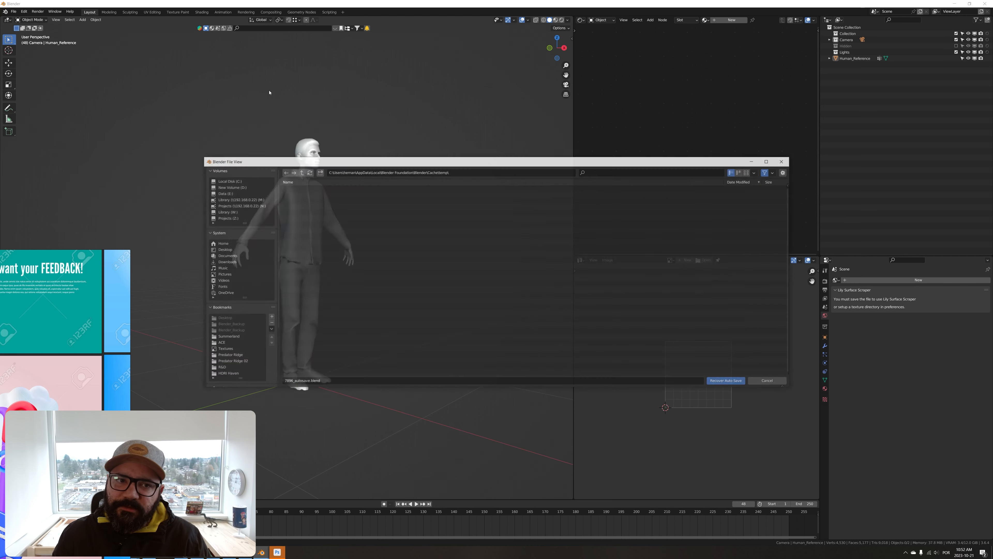
click(728, 382)
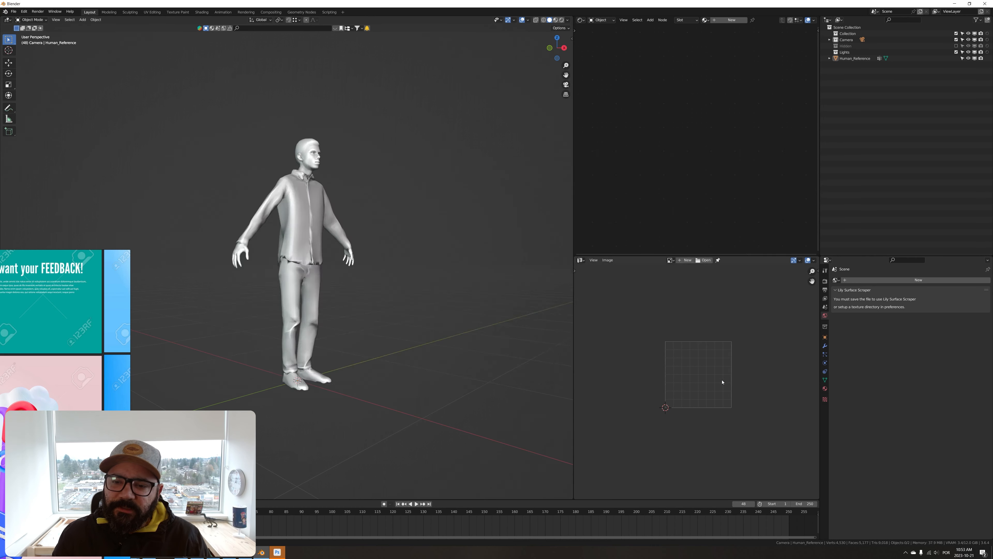
Step: Convert the selected metaball cloud to a mesh
click(434, 20)
mouse_move(473, 199)
click(508, 207)
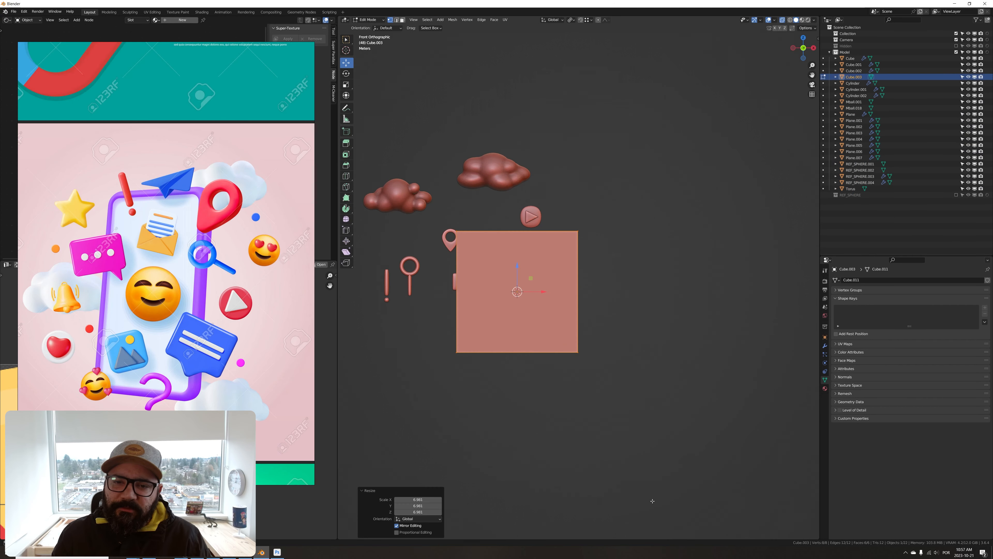
Step: Scale the new cube along X and Y into a thin phone-shaped slab and bevel its corner edges
key(s)
key(x)
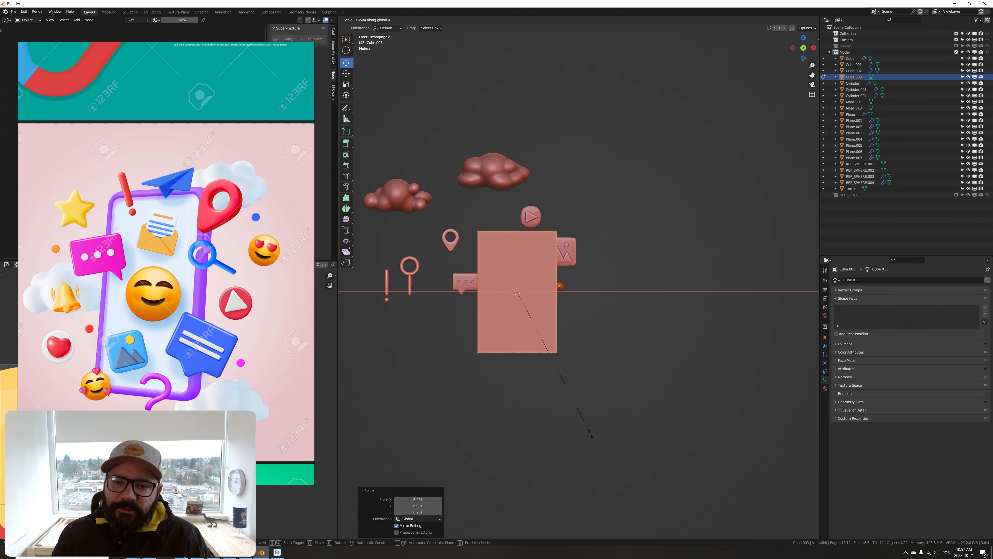
click(573, 411)
middle_drag(673, 309, 734, 330)
key(s)
key(y)
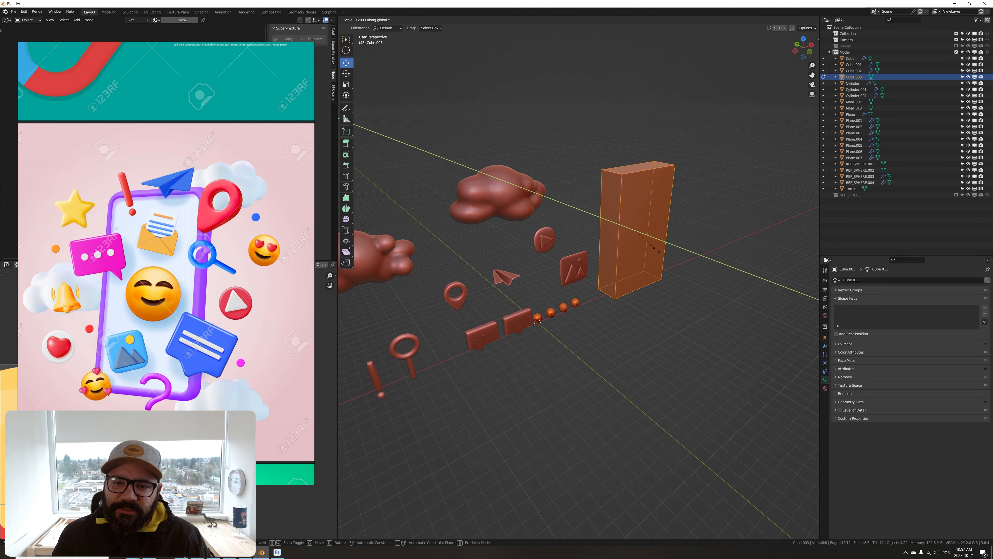
click(655, 249)
scroll(661, 274, up, 3)
key(ctrl+b)
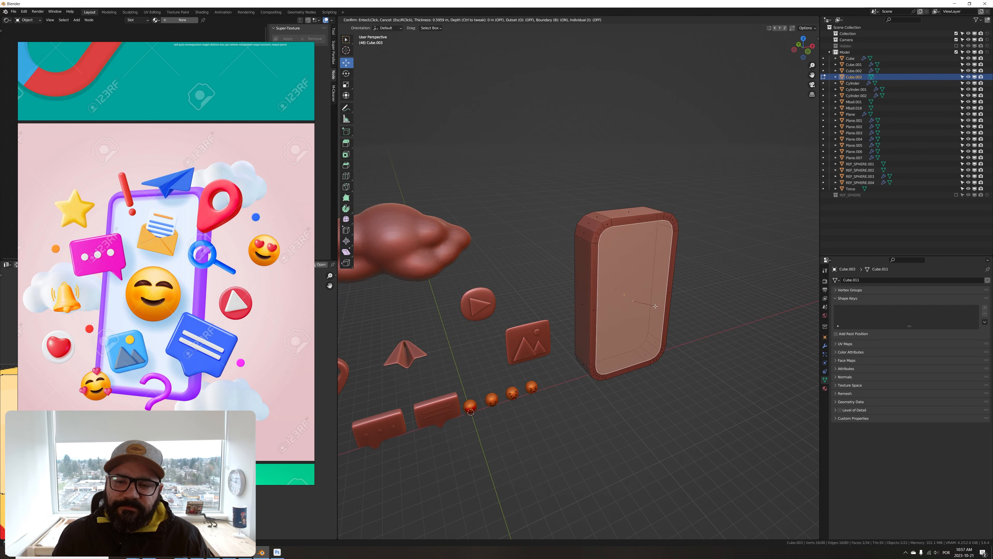
Step: Inset the phone's front face about 0.75 m and extrude it inward to form the recessed screen
click(654, 304)
key(e)
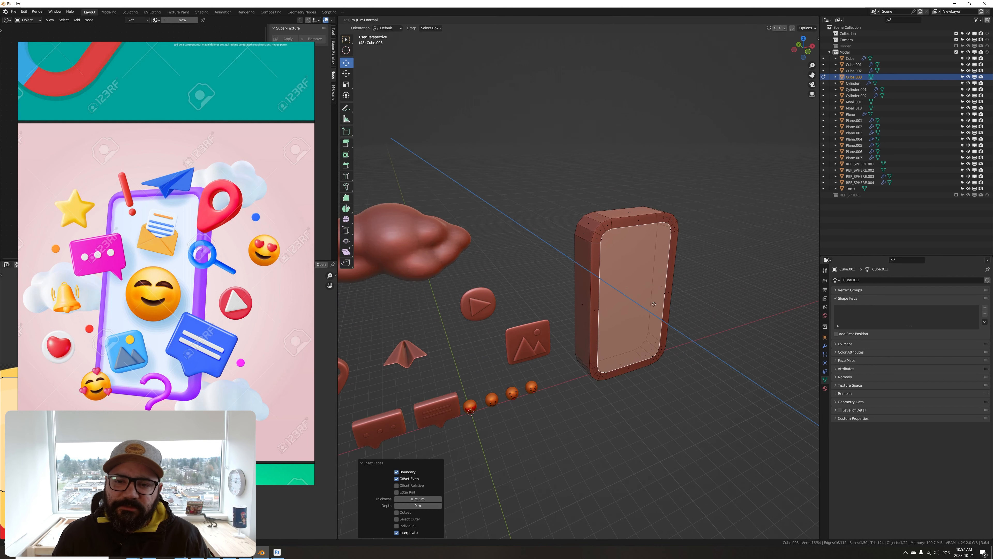
click(651, 302)
Step: Inset the face on the phone's back
middle_drag(651, 302, 539, 235)
key(3)
click(620, 283)
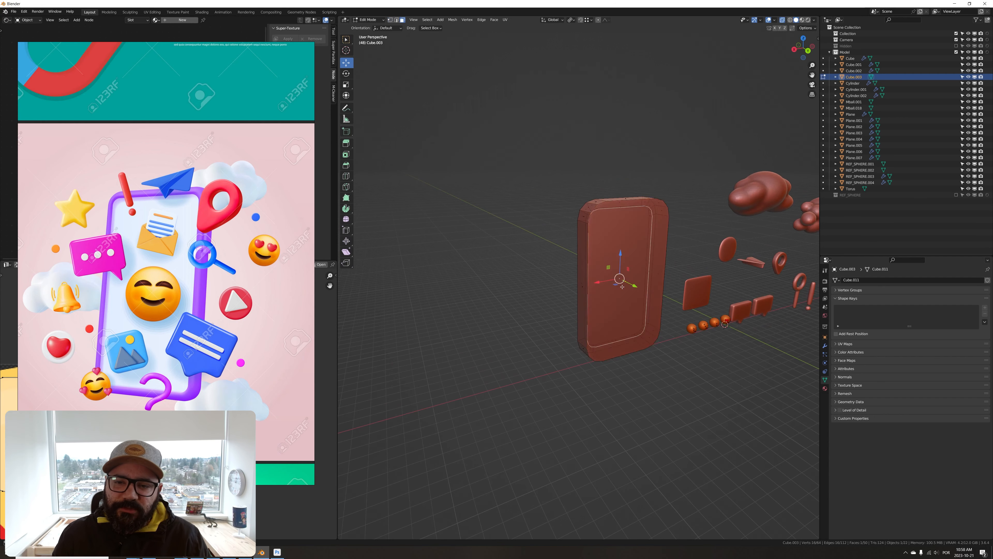
click(626, 286)
middle_drag(627, 286, 641, 300)
key(i)
click(668, 318)
Step: Delete the inner face on the phone's back and fill the opening with a grid of faces
key(x)
click(664, 333)
click(497, 21)
click(532, 94)
Step: Add a Subdivision Surface modifier with 2 viewport levels to the phone and shade it smooth
scroll(632, 222, up, 3)
click(871, 392)
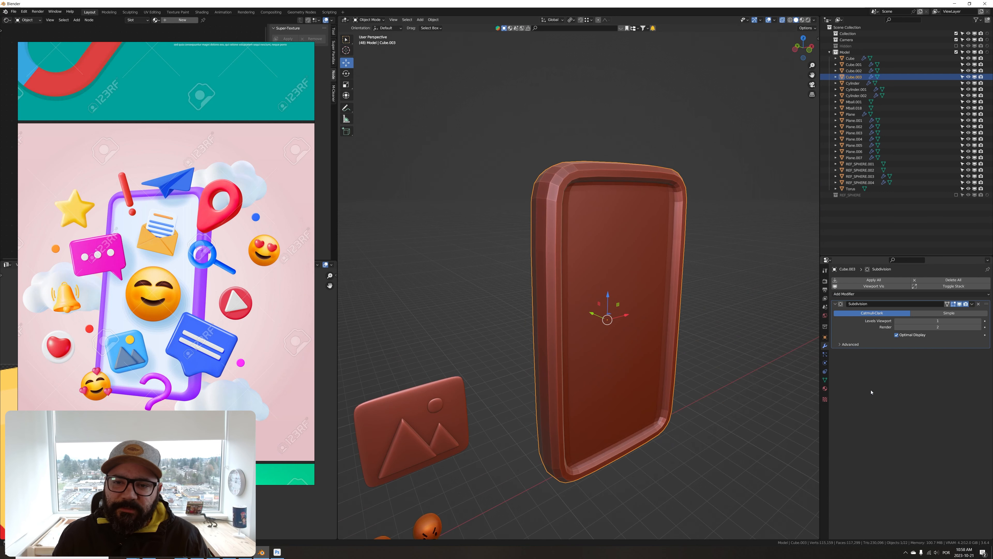
key(ctrl+2)
right_click(646, 234)
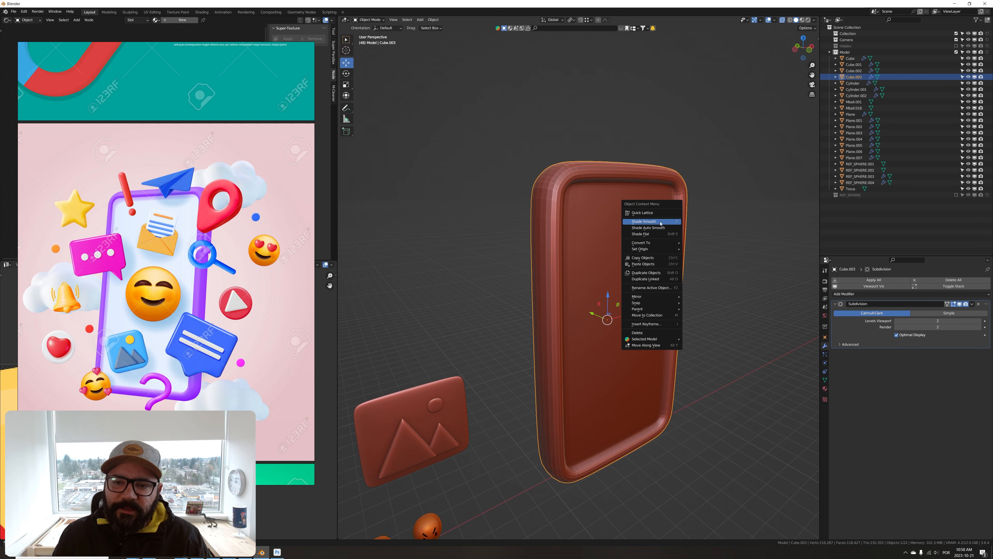
click(648, 232)
Step: Add a Bevel modifier to the phone, move it before Subdivision and set its amount to about 0.15 m
scroll(649, 230, down, 3)
click(844, 294)
click(872, 322)
drag(985, 352, 982, 300)
drag(937, 327, 964, 327)
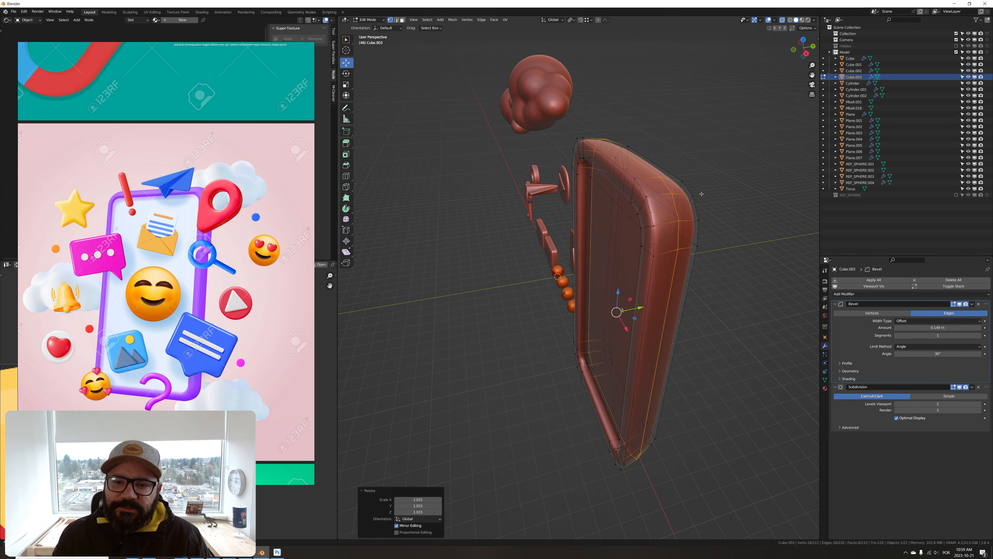
Step: Scale the selected side edges of the phone along X by about 1.04 and leave mesh editing
key(s)
key(x)
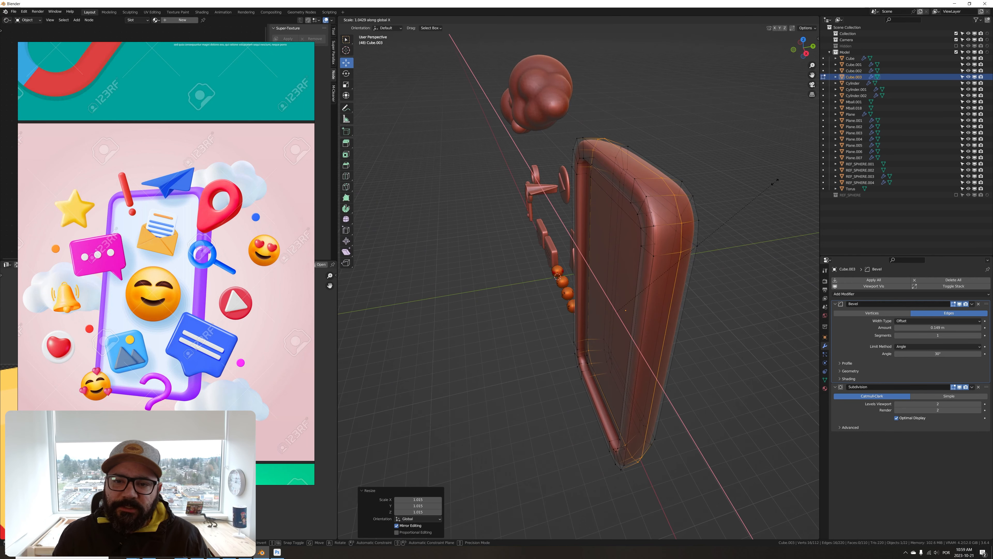
click(767, 188)
key(Tab)
key(alt+a)
Step: Move the heart-eyes emoji sphere into its own collection named heart
middle_drag(683, 219, 607, 259)
shift+middle_drag(609, 379, 621, 273)
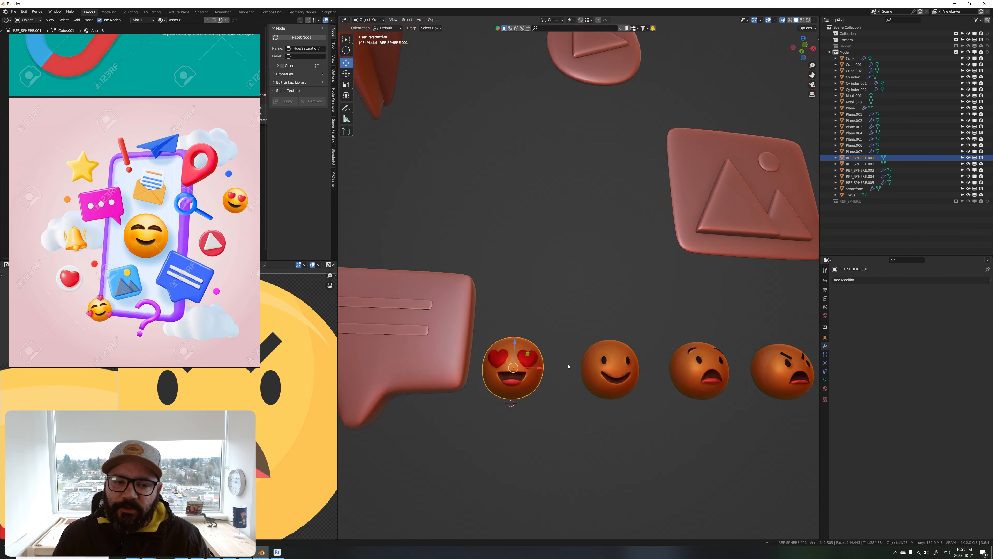
key(m)
click(573, 379)
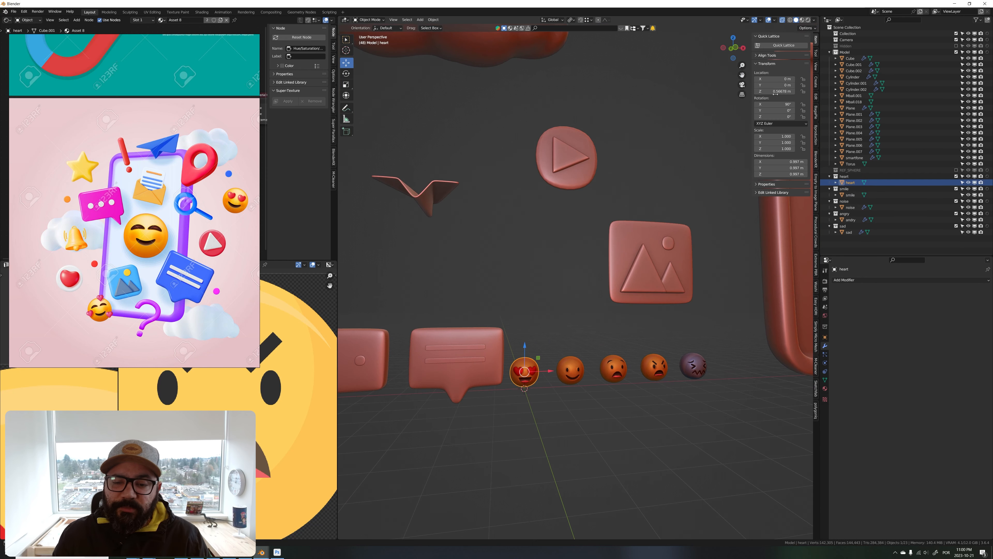
Step: Set the X, Y and Z location of each of the five emoji spheres to 0 m
drag(774, 79, 775, 91)
key(Return)
click(571, 368)
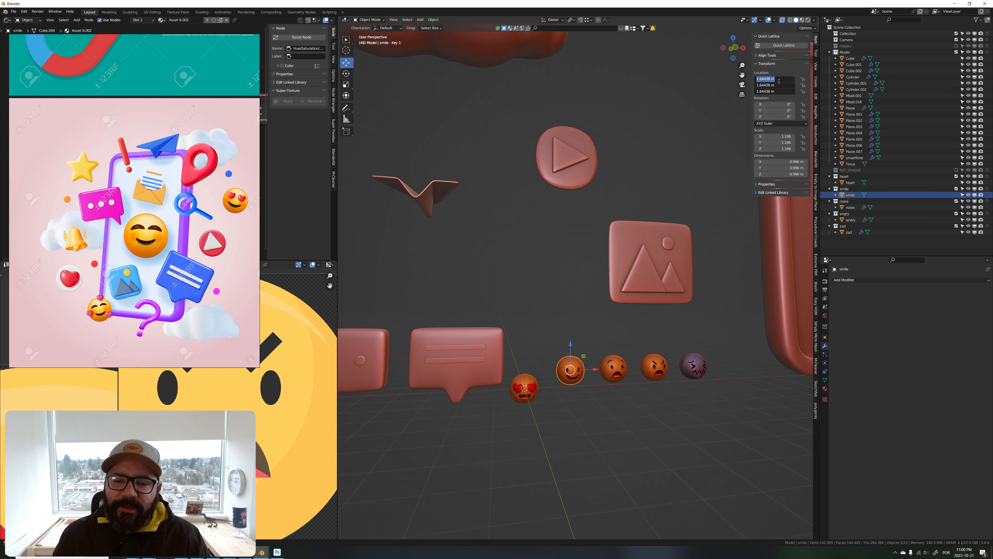
key(Return)
click(618, 373)
drag(776, 79, 776, 91)
text(0)
key(Return)
click(654, 367)
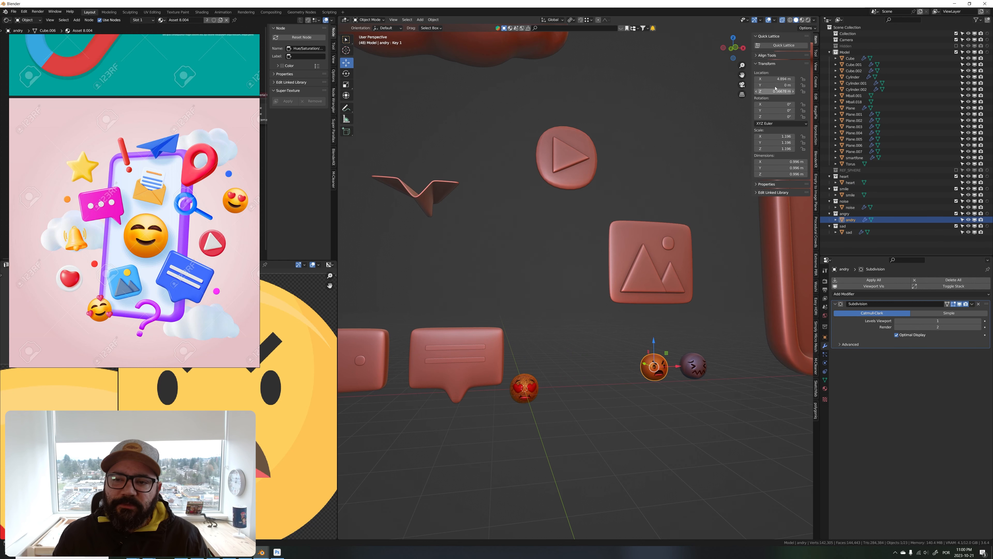
click(693, 365)
click(586, 346)
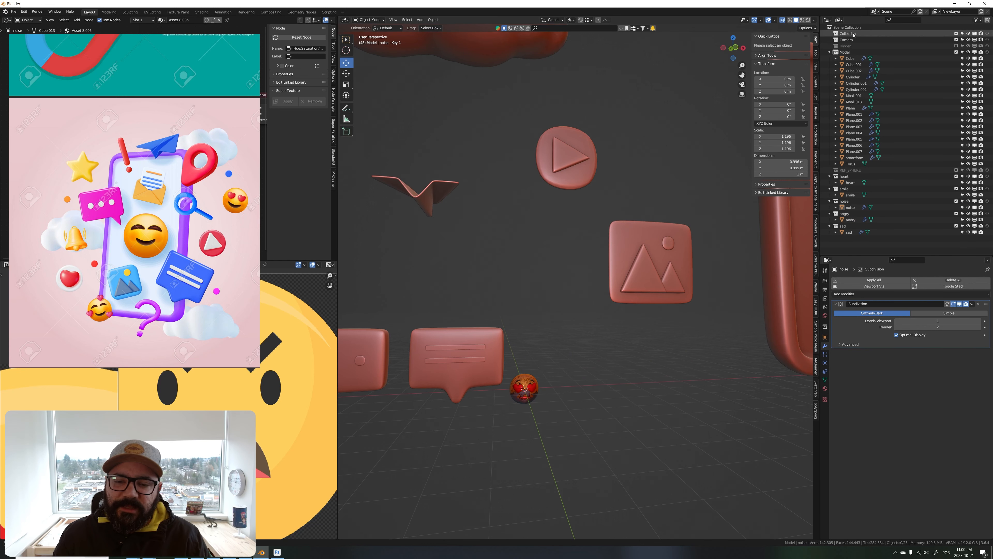
Step: Nest the five emoji collections inside the Emoji collection, collapse it and exclude it from the view layer
drag(851, 176, 853, 33)
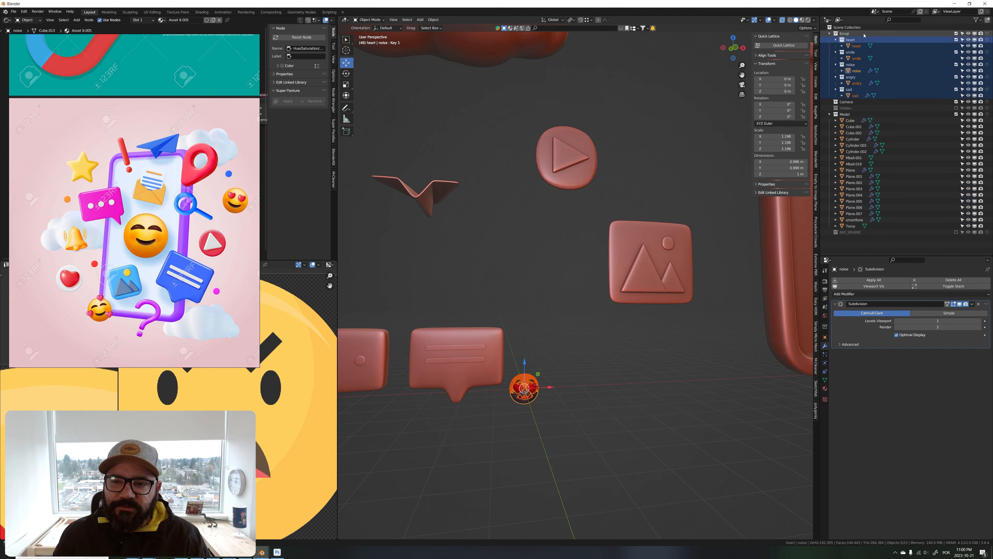
click(829, 33)
click(956, 34)
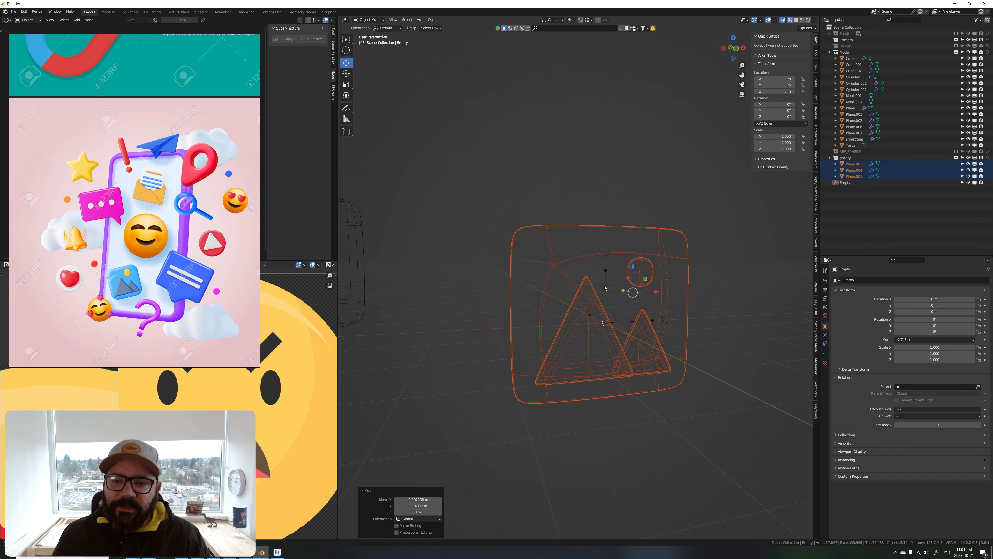
Step: Return to solid shading and move the gallery icon's parts slightly along Y to align them with the empty
key(shift+z)
scroll(605, 288, up, 2)
key(g)
key(y)
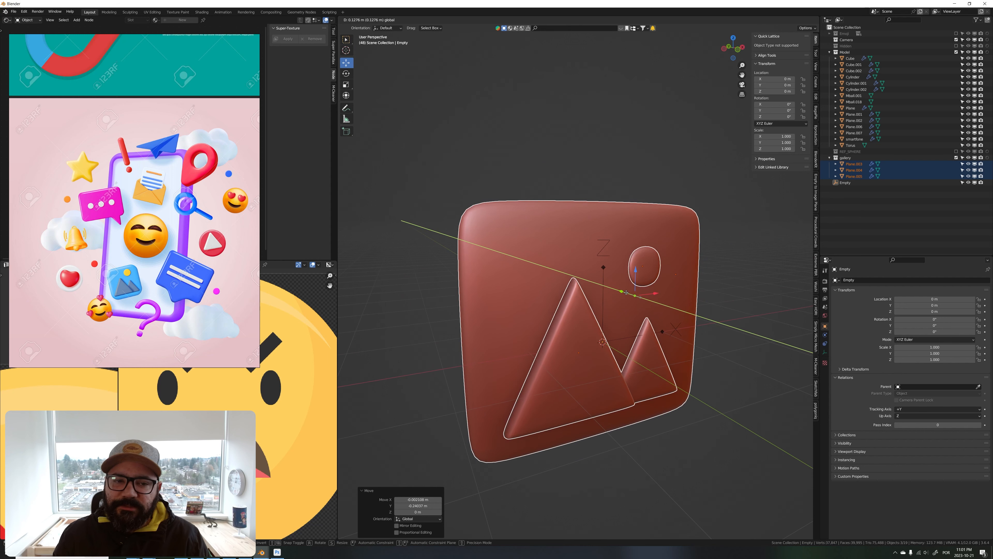
drag(626, 292, 628, 293)
Step: Parent the gallery icon's parts to the empty with Object (Keep Transform)
scroll(627, 294, down, 3)
click(612, 281)
drag(681, 225, 533, 392)
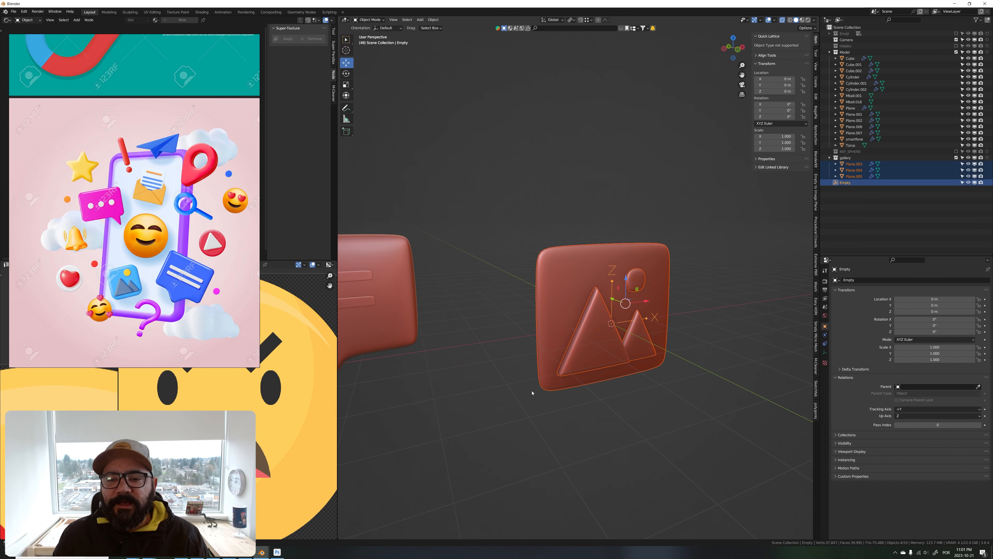
key(ctrl+p)
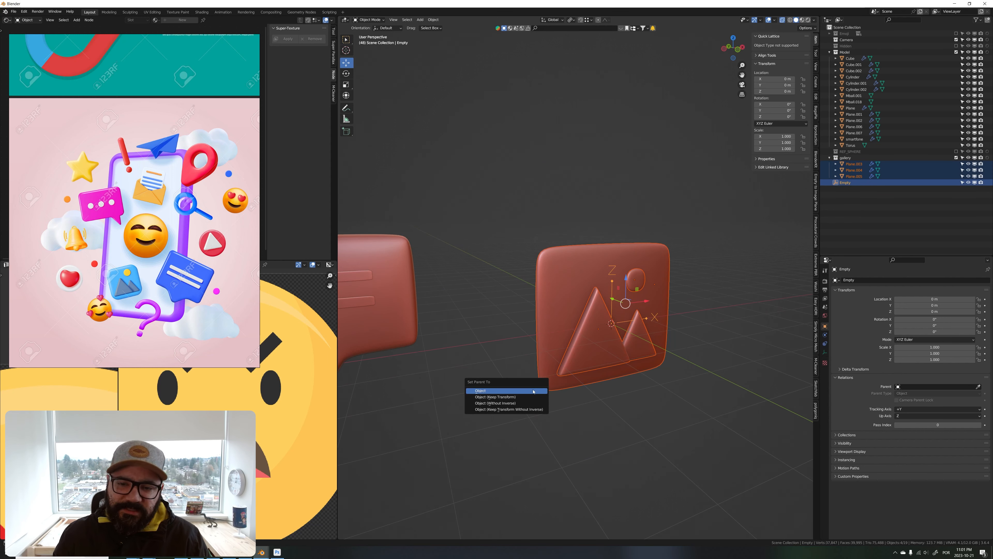
click(530, 397)
Step: Move the gallery icon with its empty into the gallery collection, and the text bubble with its empty into a new collection named text
key(alt+a)
drag(714, 237, 534, 391)
key(m)
click(657, 345)
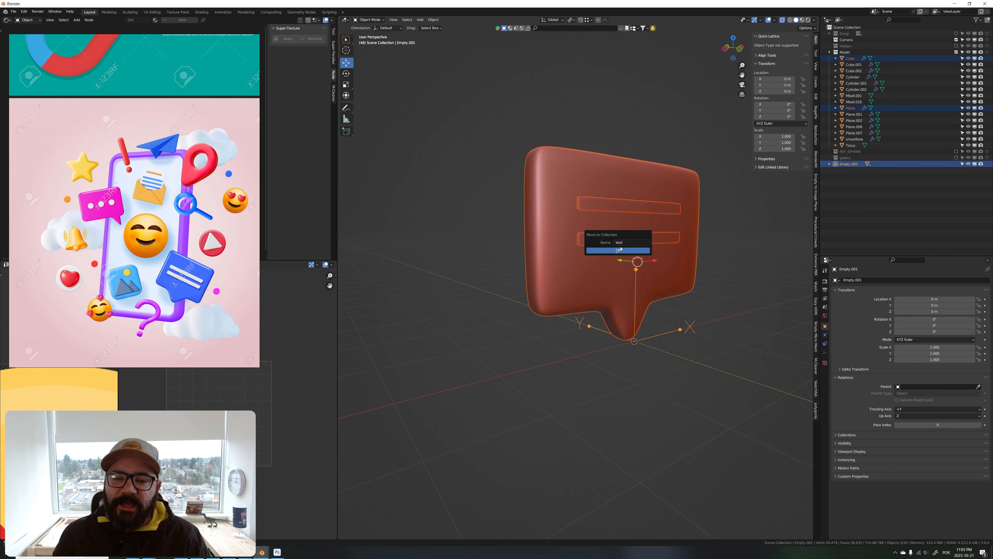
click(619, 250)
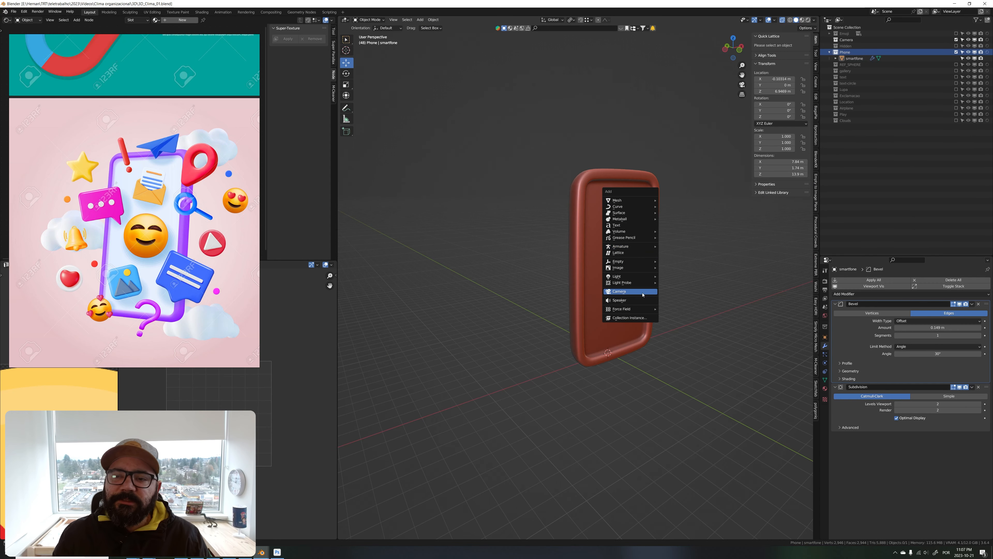
Step: Add a camera to the scene and reposition it relative to the phone in the top view
click(642, 294)
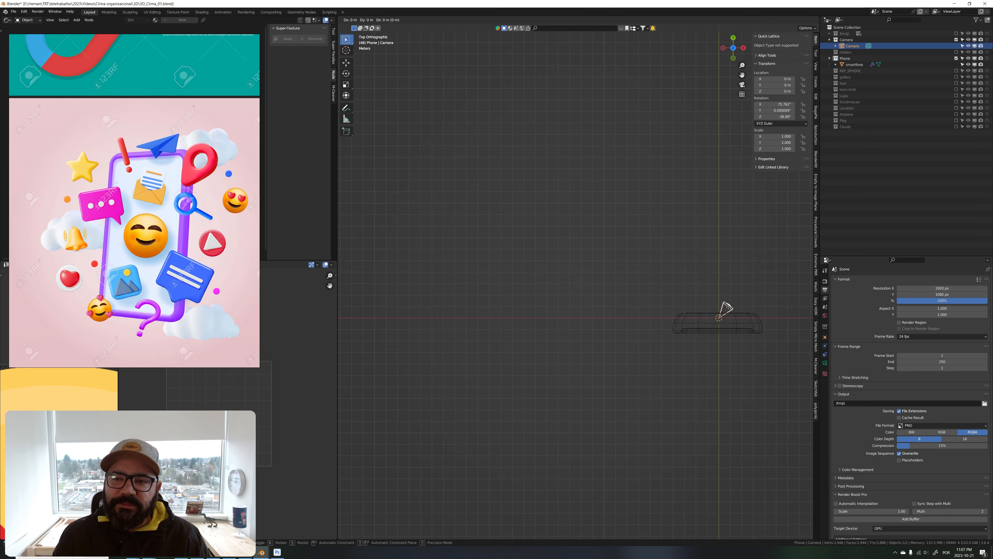
key(w)
key(g)
click(536, 309)
click(627, 310)
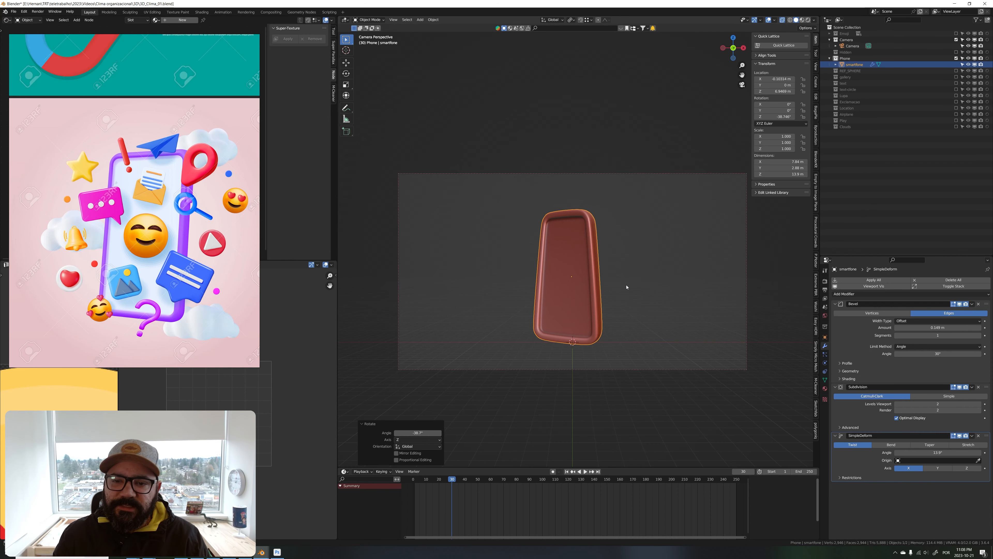
Step: Reposition the phone in the camera view and shift its origin down to the phone's lower end
shift+middle_drag(641, 343, 637, 301)
scroll(629, 317, down, 1)
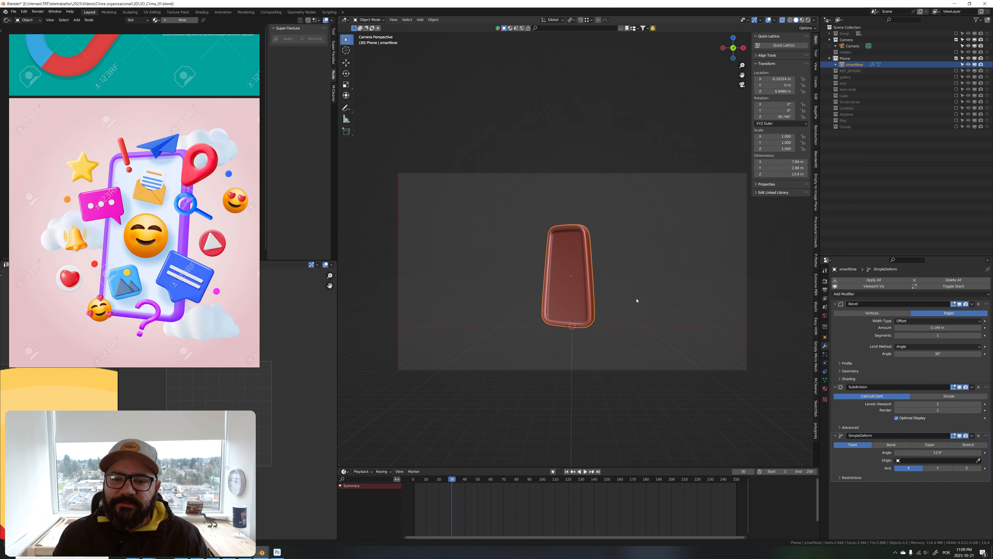
key(g)
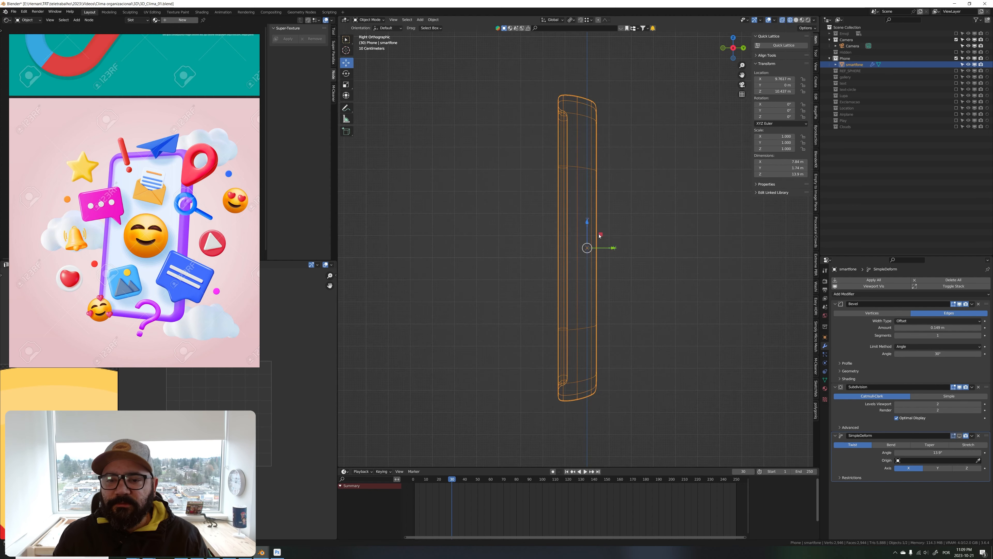
drag(601, 235, 614, 340)
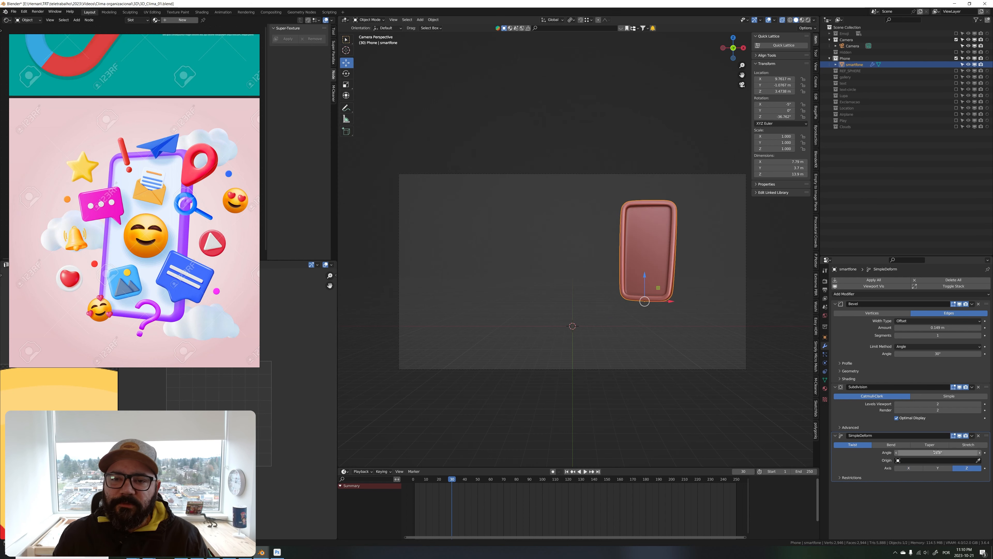
Step: Set the phone's Simple Deform twist angle to about -27° and scale the phone by about 1.02 at frame 30
drag(938, 453, 966, 452)
key(s)
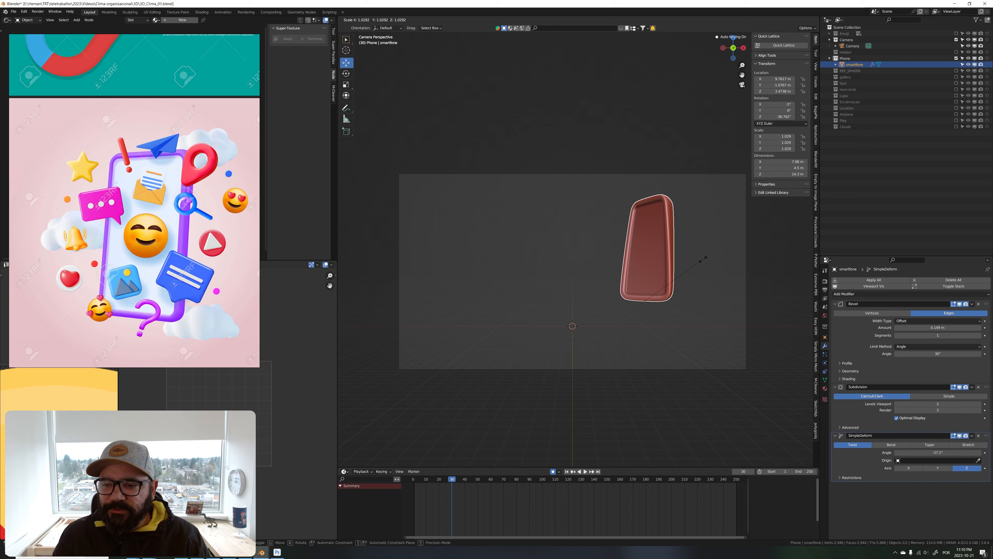
click(703, 263)
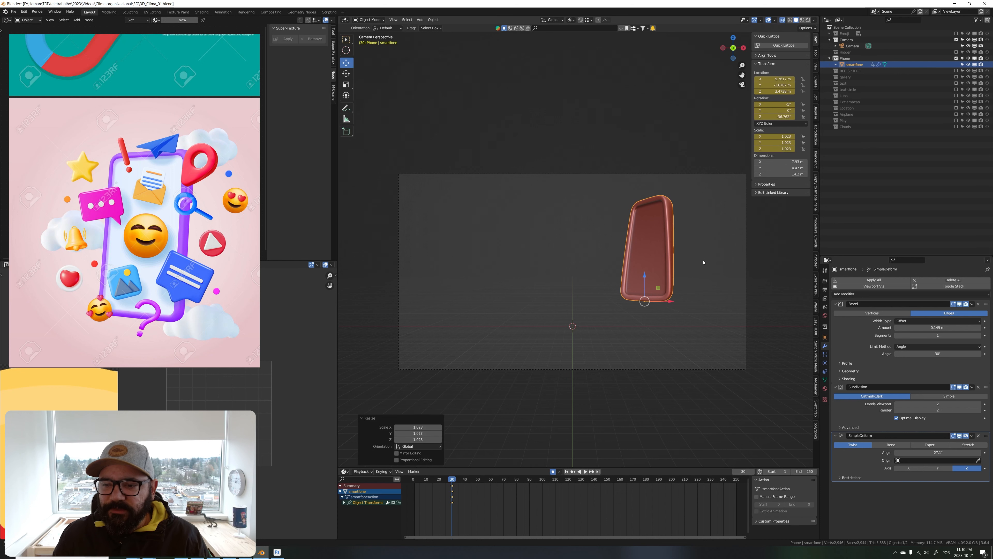
Step: At frame 1, move the phone down below the camera frame and set its twist angle to about 113°
key(shift+Left)
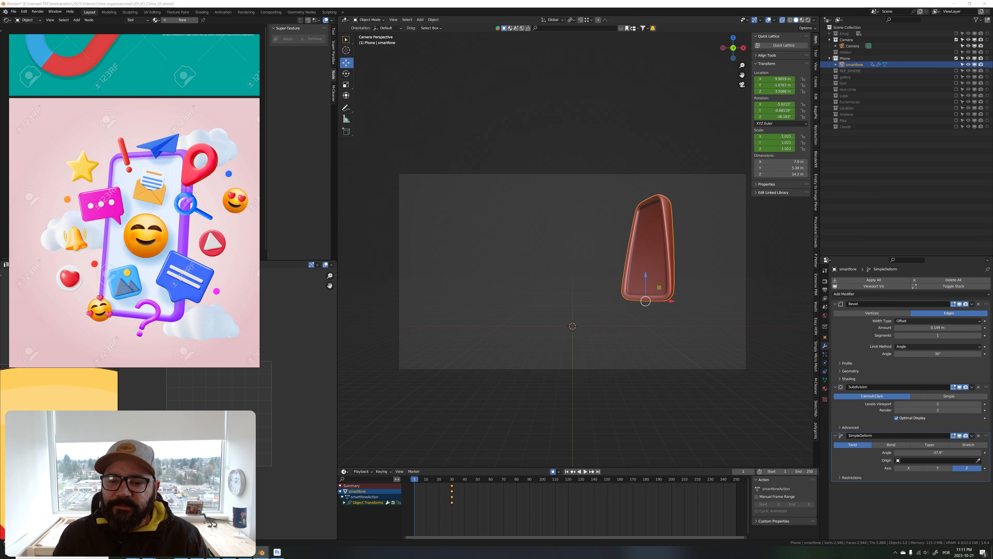
drag(659, 287, 607, 468)
double_click(939, 452)
text(37)
key(Return)
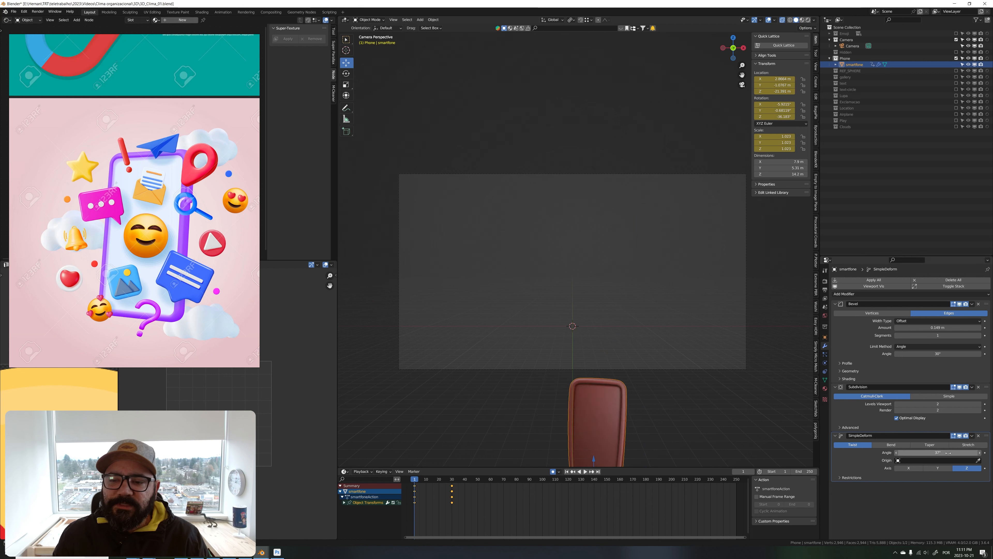
drag(947, 452, 979, 452)
Step: At frame 1, scale the phone down to about 0.09 and insert a keyframe on its twist angle
key(s)
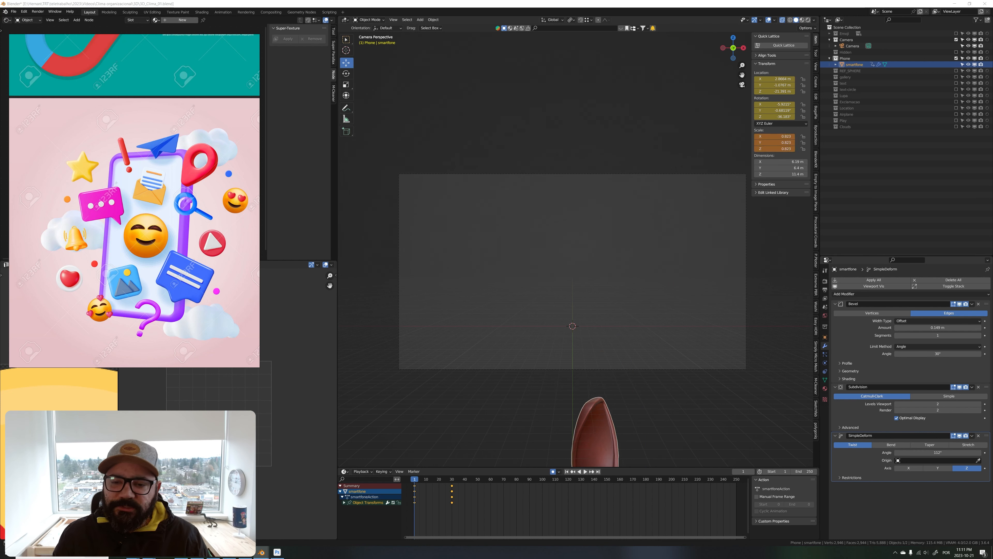
click(585, 471)
click(583, 471)
click(573, 471)
click(567, 471)
click(985, 453)
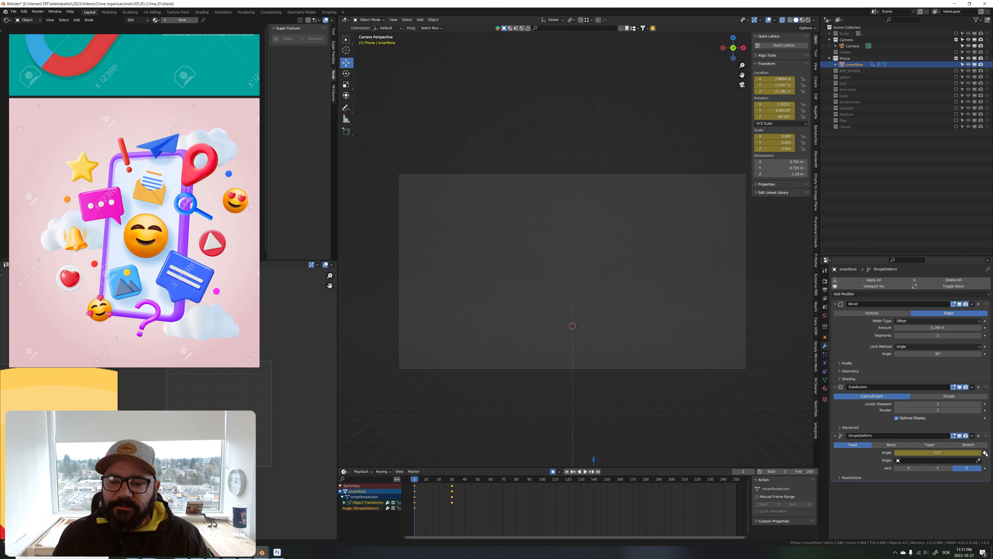
Step: At frame 30, set the phone's keyed twist angle to about -29°
click(592, 471)
click(955, 453)
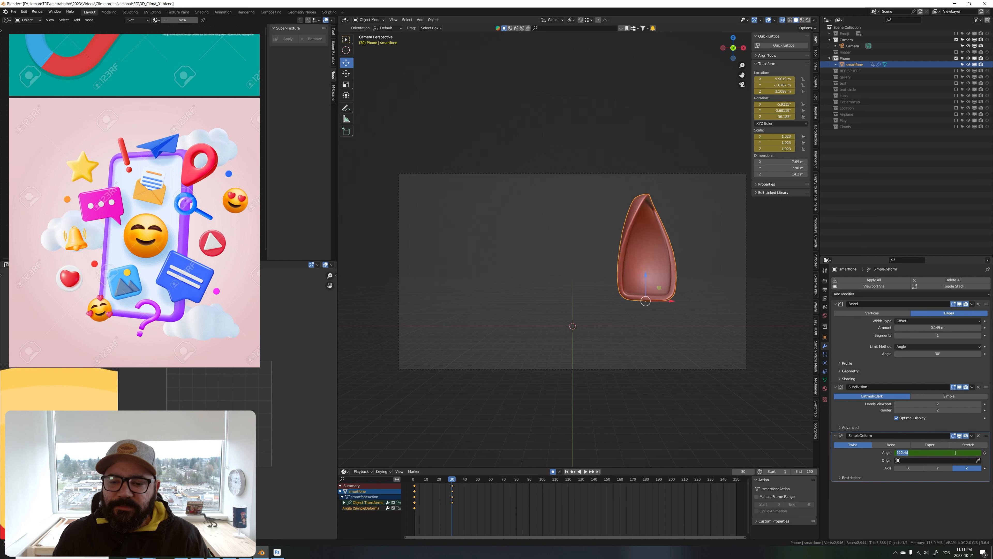
text(-40)
key(Return)
key(Return)
drag(956, 453, 971, 453)
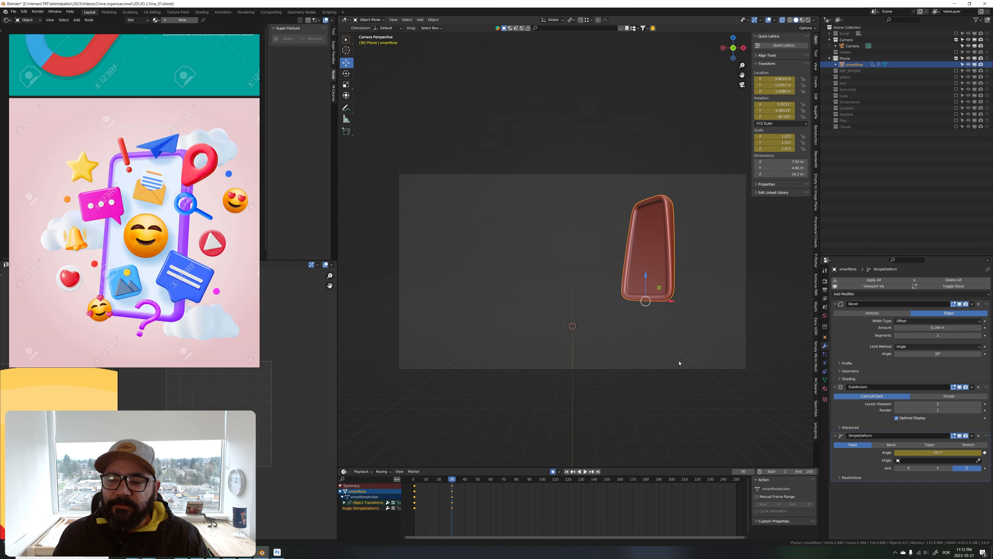
Step: Play the phone animation from the first frame to check its movement
key(shift+Left)
key(space)
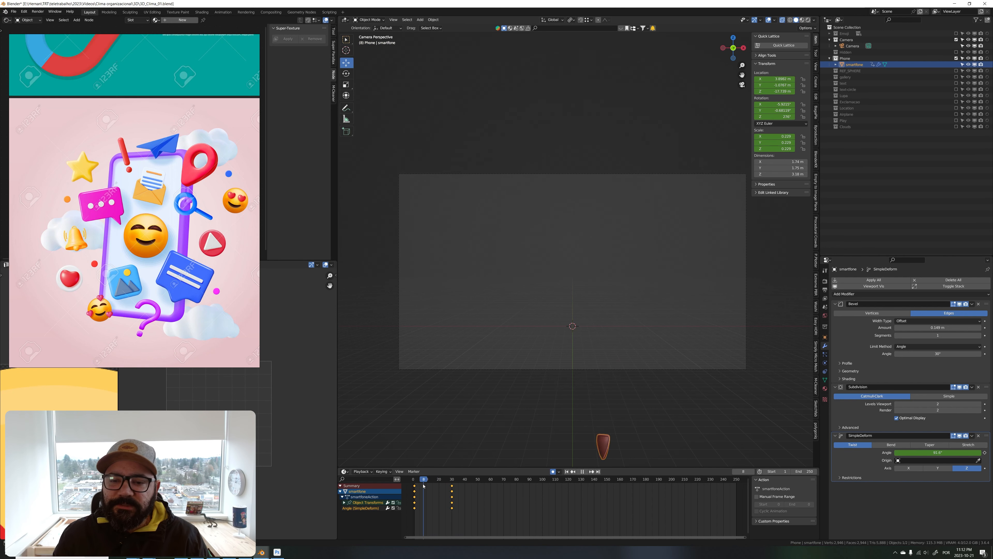
click(566, 472)
click(592, 472)
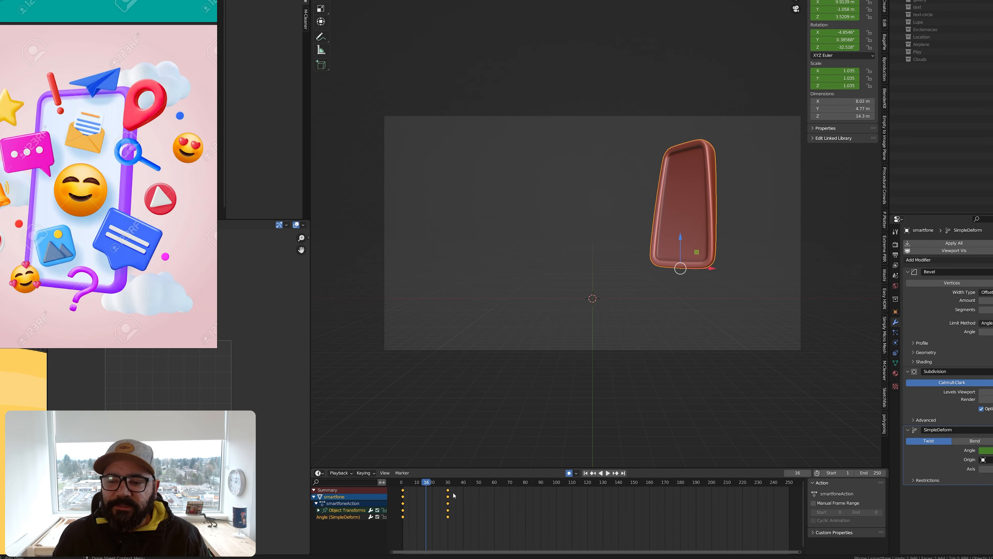
Step: Set the interpolation mode of the phone's keyframes to Bounce and scrub through the animation
right_click(454, 489)
mouse_move(454, 489)
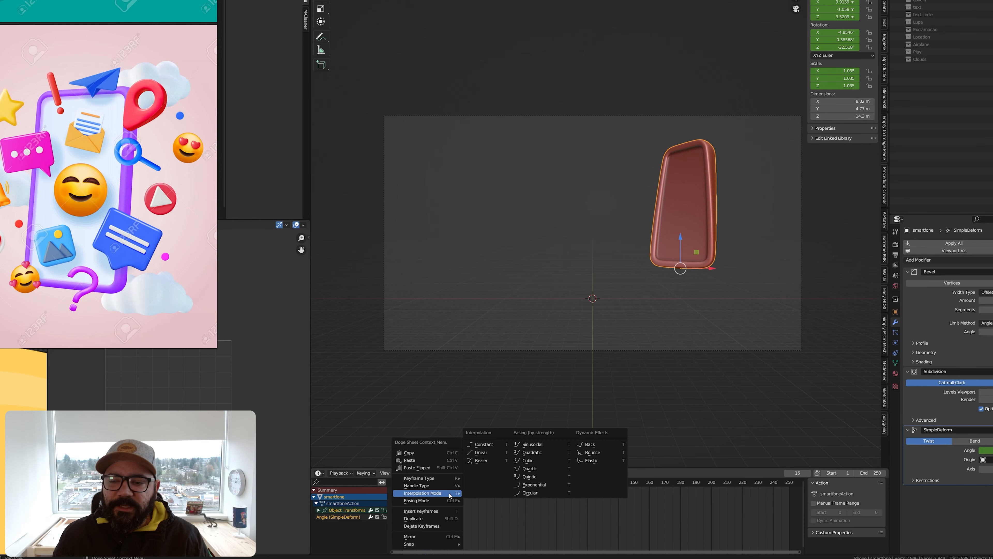
click(593, 452)
drag(418, 486, 450, 488)
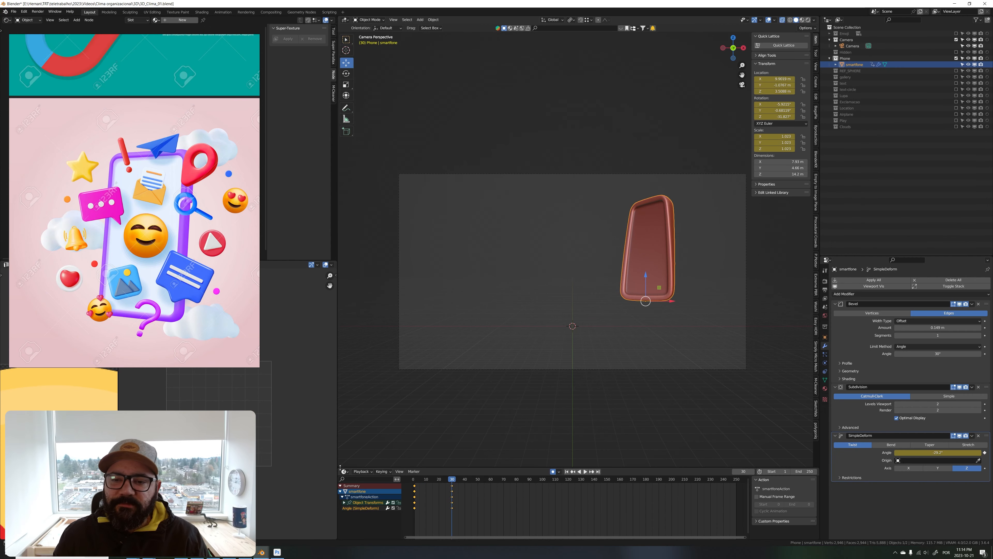
Step: Create a Graph Editor area between the viewport and the timeline and resize the neighbouring areas around it
drag(340, 466, 345, 370)
click(345, 375)
click(344, 374)
click(344, 375)
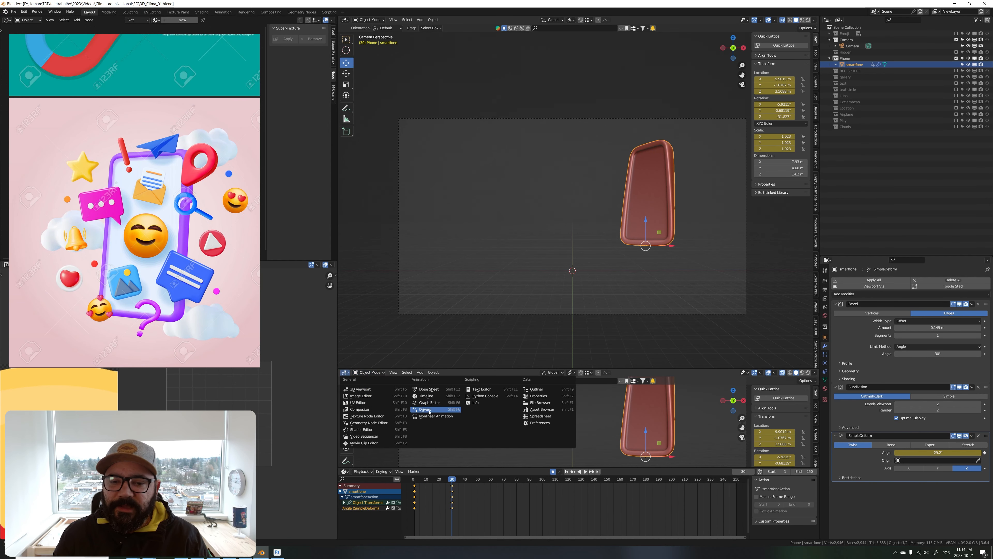
click(443, 414)
mouse_move(744, 464)
mouse_down()
mouse_move(711, 465)
mouse_move(747, 439)
mouse_move(747, 420)
mouse_move(747, 479)
mouse_up()
drag(747, 421, 748, 374)
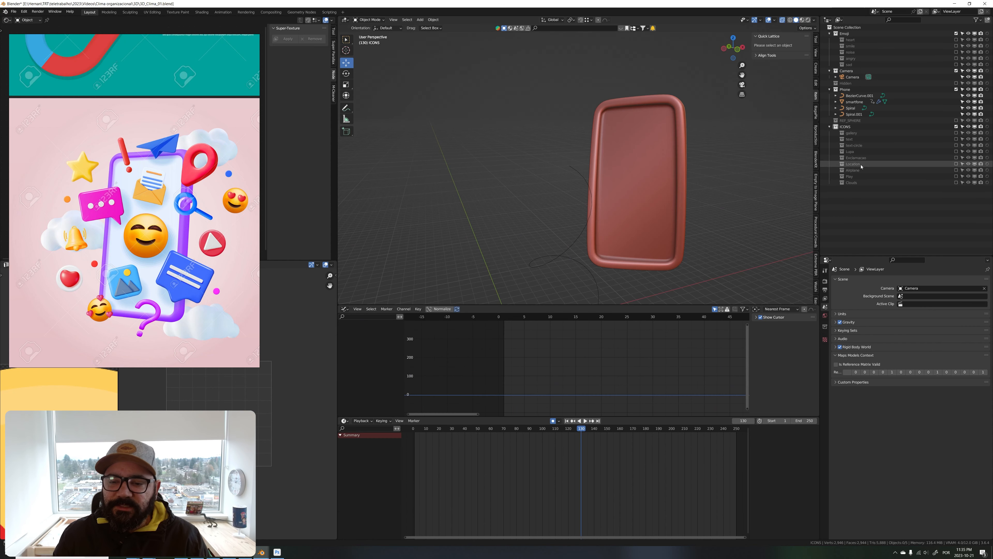
Step: Add an instance of the heart collection to the scene, scale it to about 2.4 and place it beside the phone's left edge
right_click(857, 42)
click(833, 88)
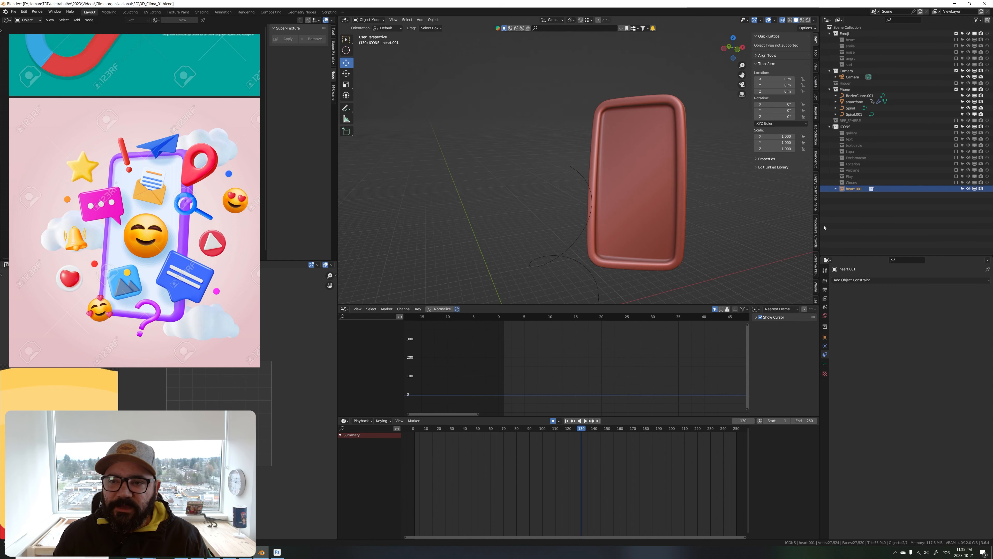
scroll(540, 212, down, 4)
scroll(544, 241, up, 4)
key(g)
click(420, 182)
key(s)
key(Return)
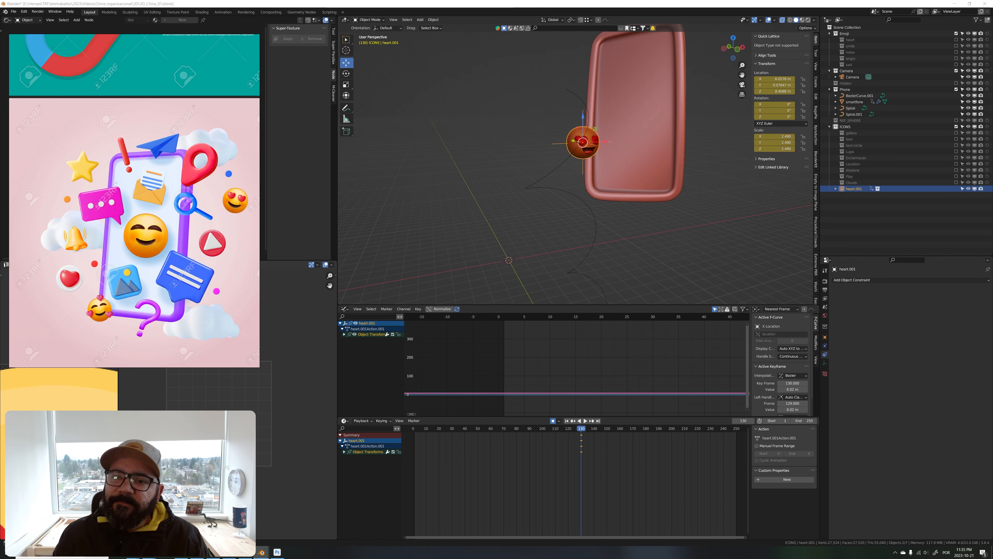
Step: Delete the heart emoji instance's keyframes and turn off auto keying
key(Delete)
click(553, 420)
Step: Rotate the heart emoji instance freely to tilt it and reposition it beside the phone's left edge
key(r)
key(r)
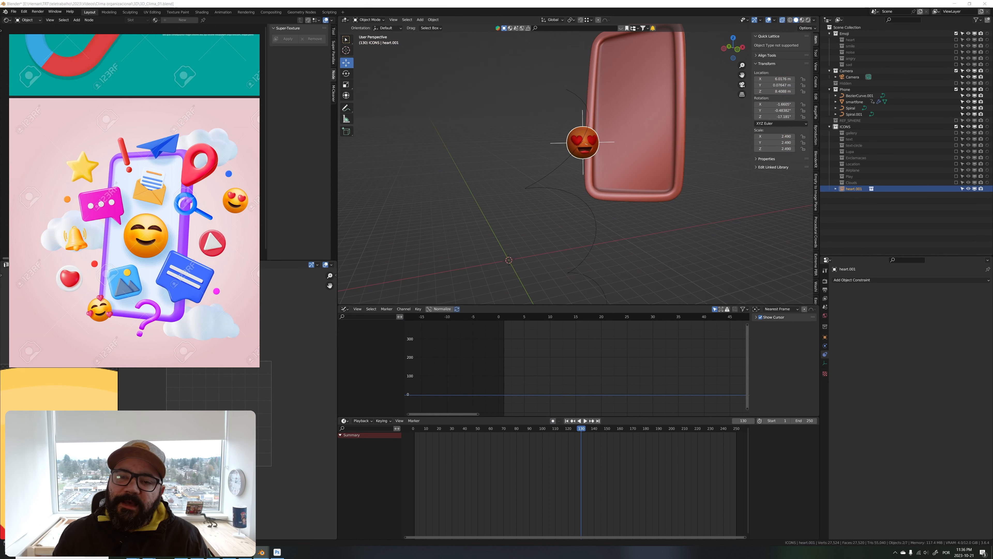
key(r)
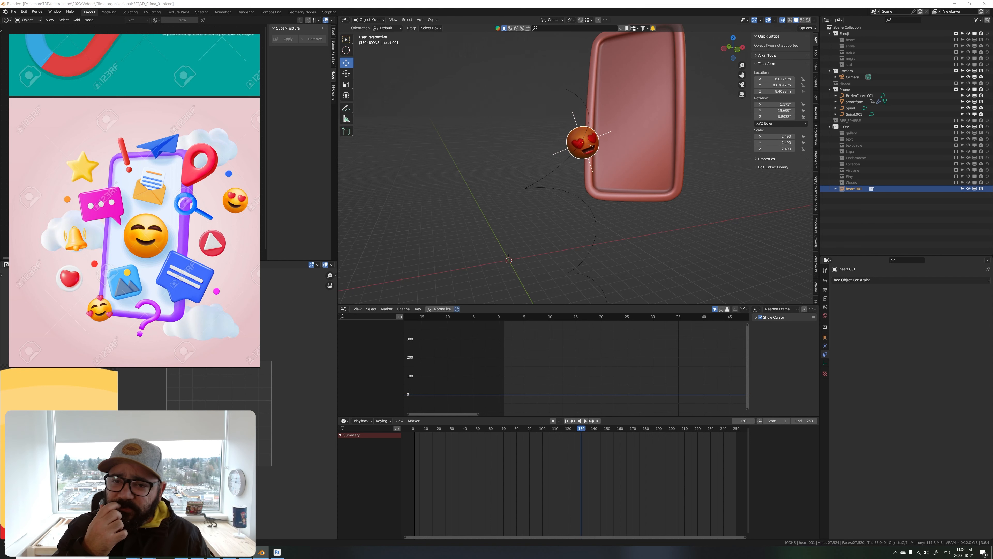
key(Return)
key(g)
key(Return)
Step: Turn on auto keying and key the heart emoji's scale shrunk to about 0.8 at frame 51 and enlarged to about 3.6 at frame 80
click(479, 428)
click(552, 421)
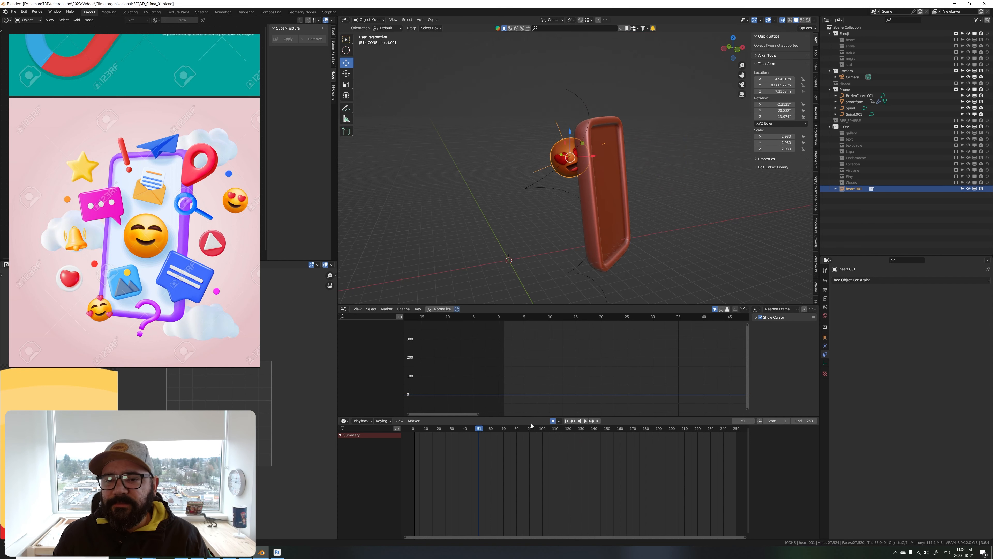
key(s)
key(Return)
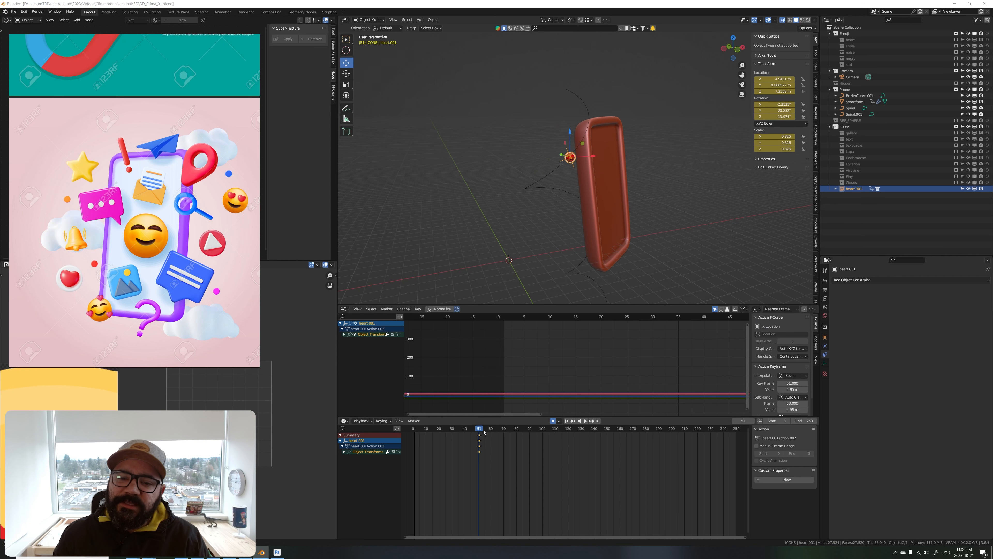
key(space)
key(s)
key(Return)
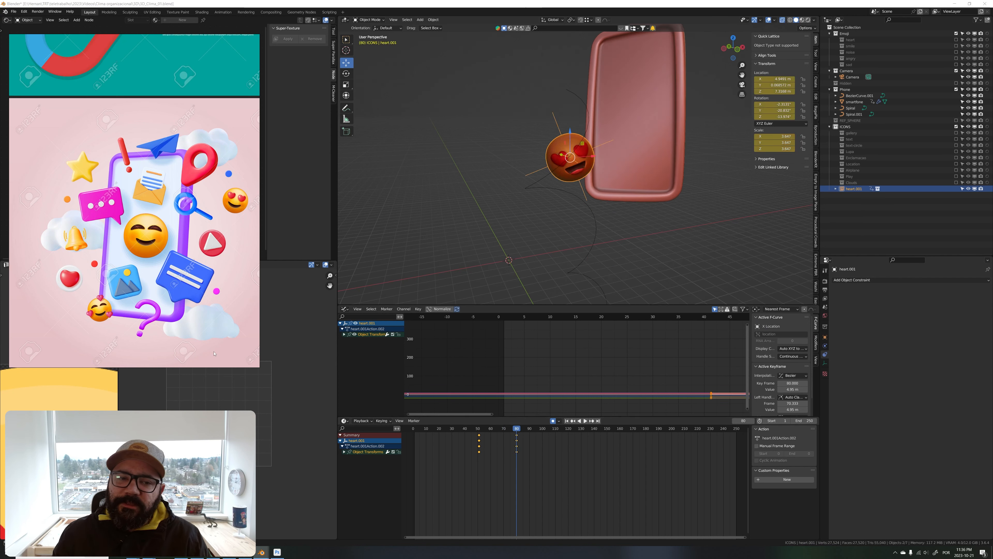
Step: Key the heart emoji's X, Y and Z scale at 0 on frame 51
key(Down)
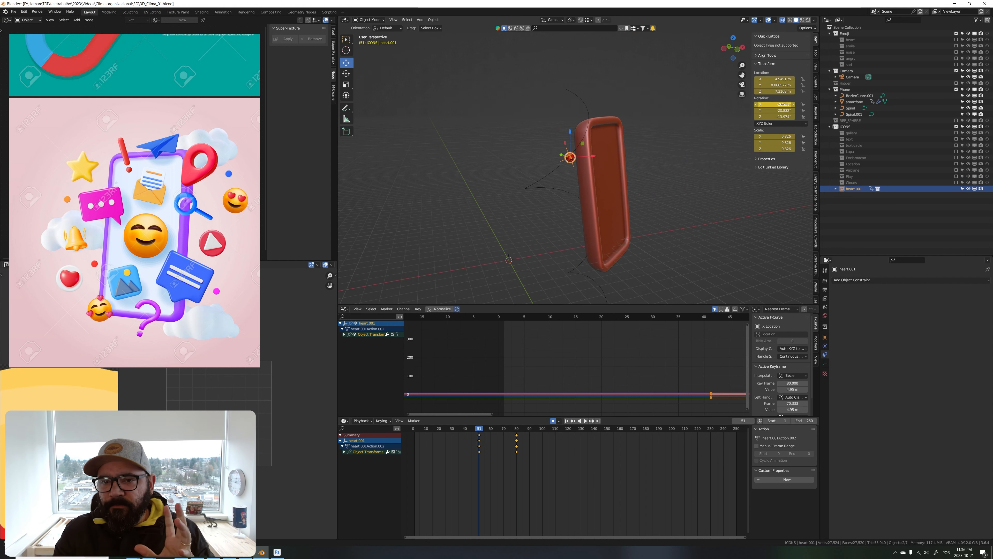
drag(776, 136, 777, 149)
text(0)
key(Return)
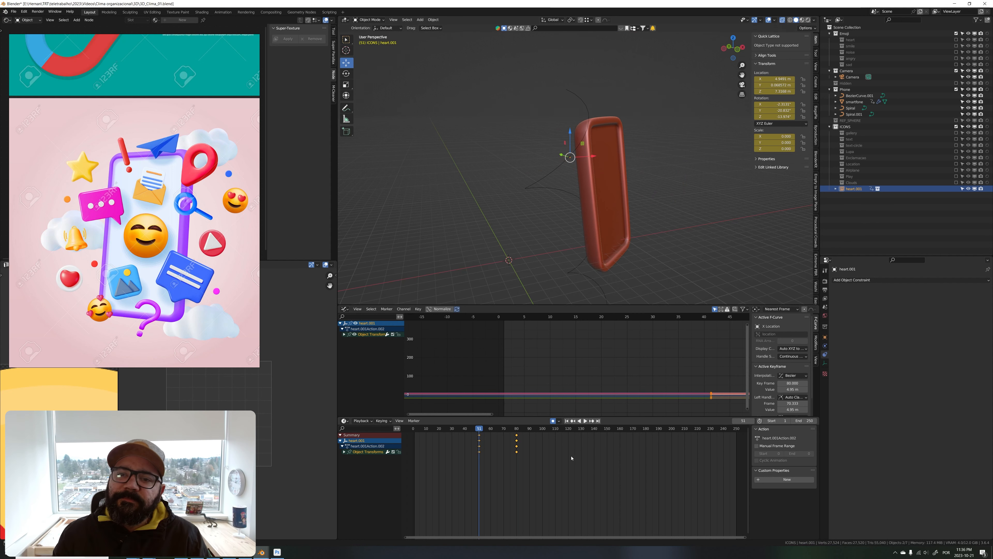
Step: Set the heart emoji's keyframes to Bounce interpolation, play the animation and review the X and Y scale curves
click(572, 458)
drag(480, 431, 530, 431)
right_click(496, 442)
mouse_move(504, 442)
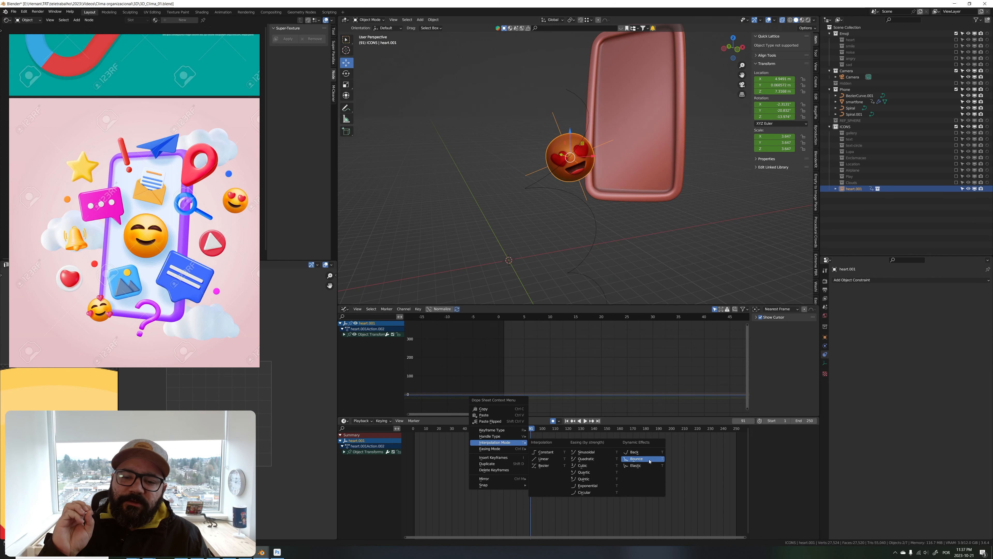
click(650, 458)
click(477, 429)
key(space)
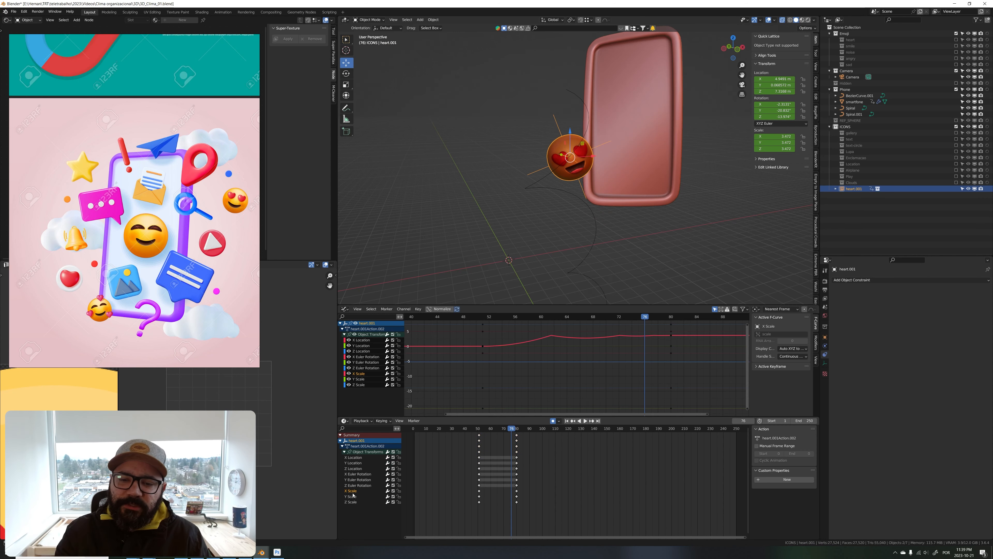
click(357, 486)
click(352, 491)
click(671, 336)
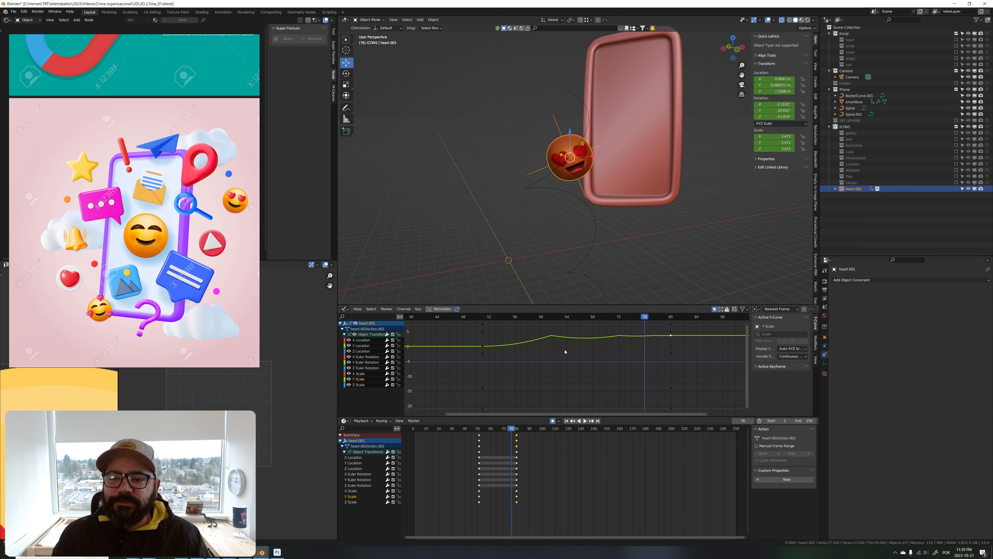
drag(477, 320, 613, 329)
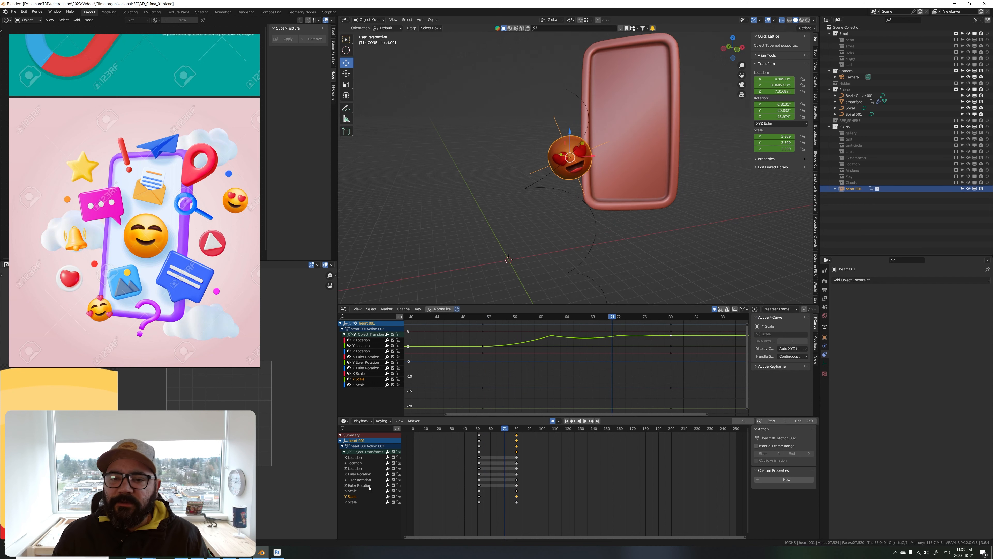
Step: Add a Noise modifier to the heart emoji's X, Y and Z location curves
click(354, 457)
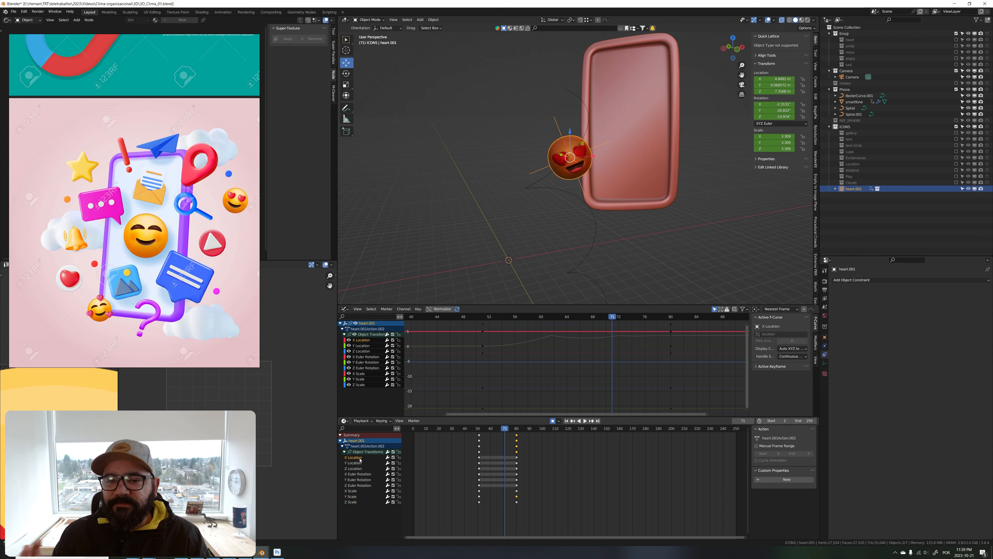
shift+click(368, 351)
click(815, 343)
click(774, 317)
click(779, 351)
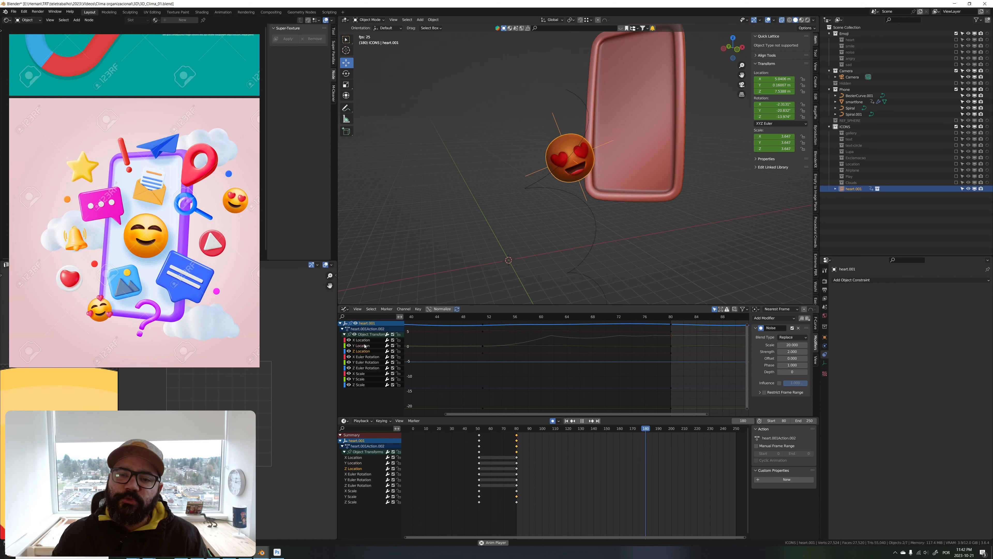
click(361, 339)
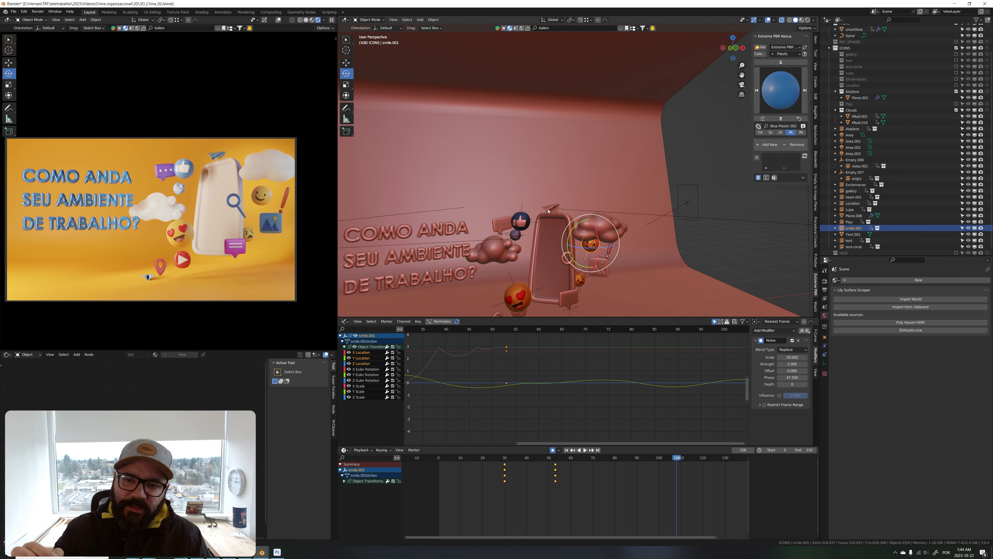
Step: Paste the copied Noise modifier onto the airplane's location curves, play the animation and adjust the noise phase
click(564, 222)
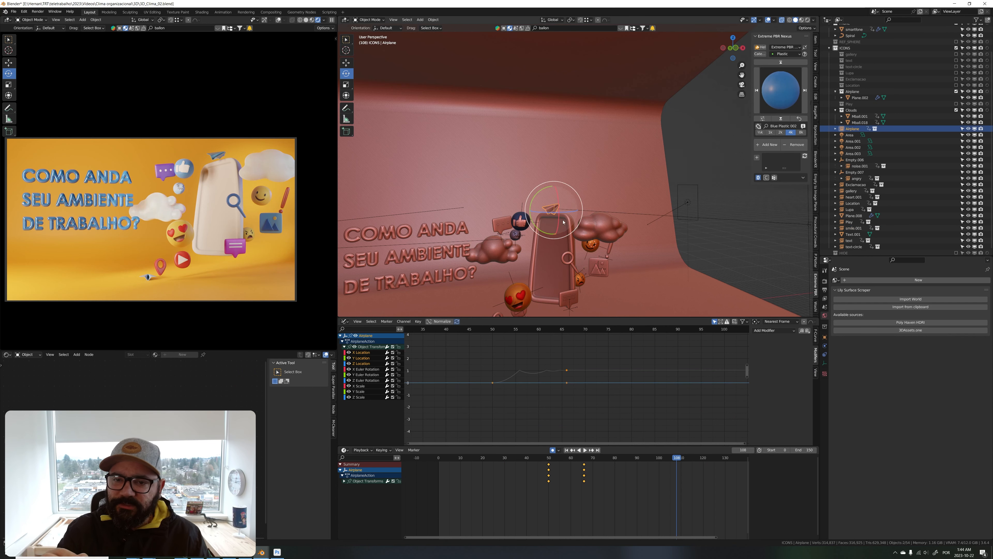
click(808, 331)
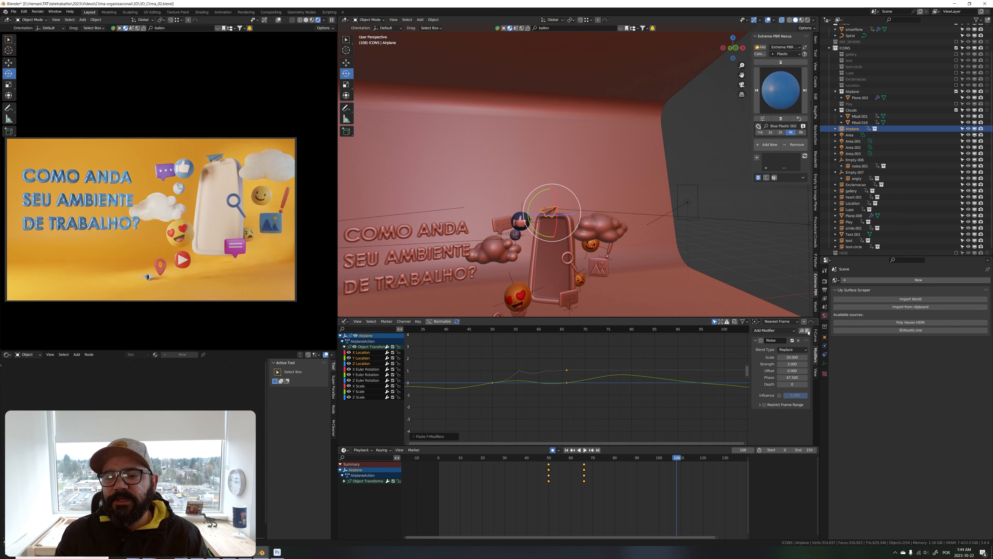
click(419, 331)
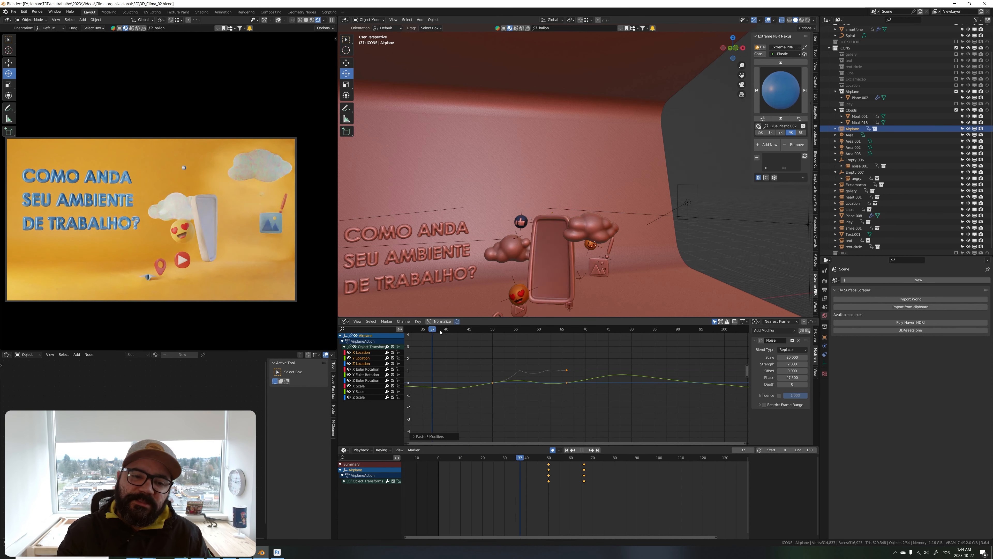
key(space)
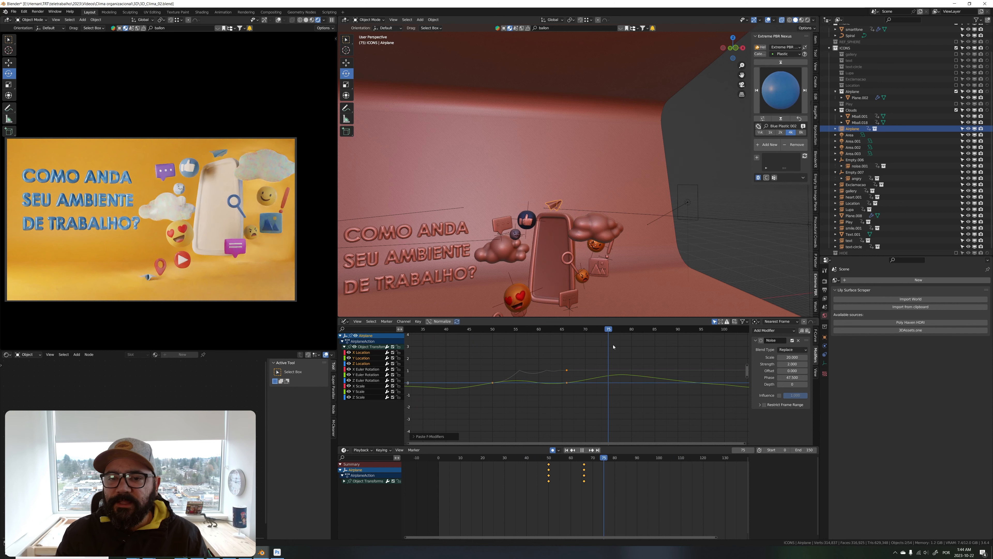
key(space)
drag(792, 378, 800, 377)
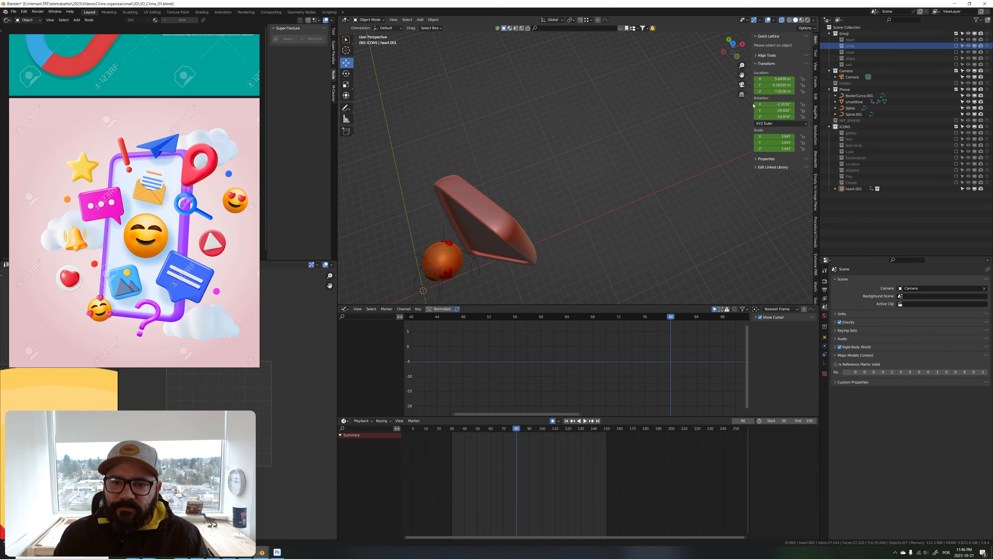
Step: Add an instance of the smile collection to the scene and place it beside the phone's right edge in front view
right_click(832, 46)
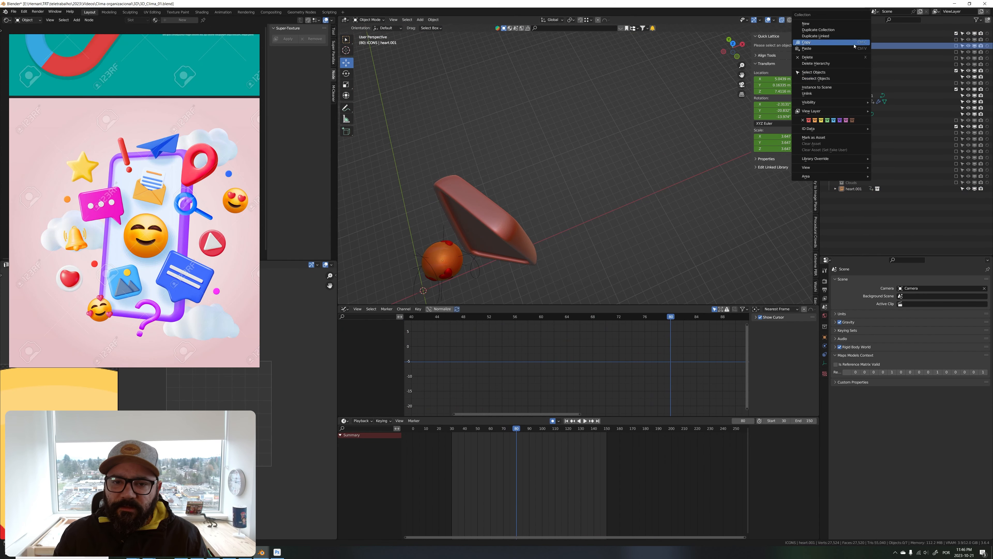
mouse_move(829, 158)
click(817, 87)
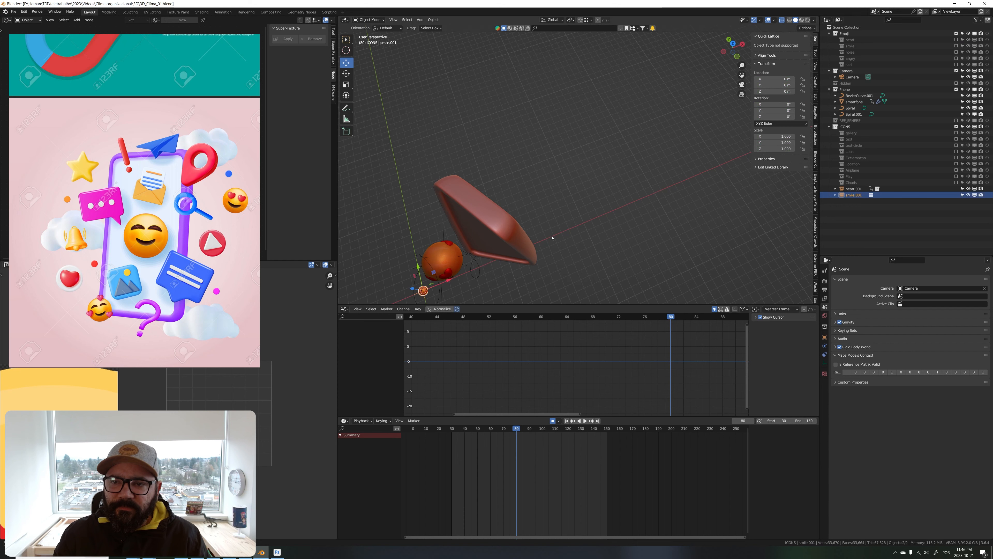
key(KP_1)
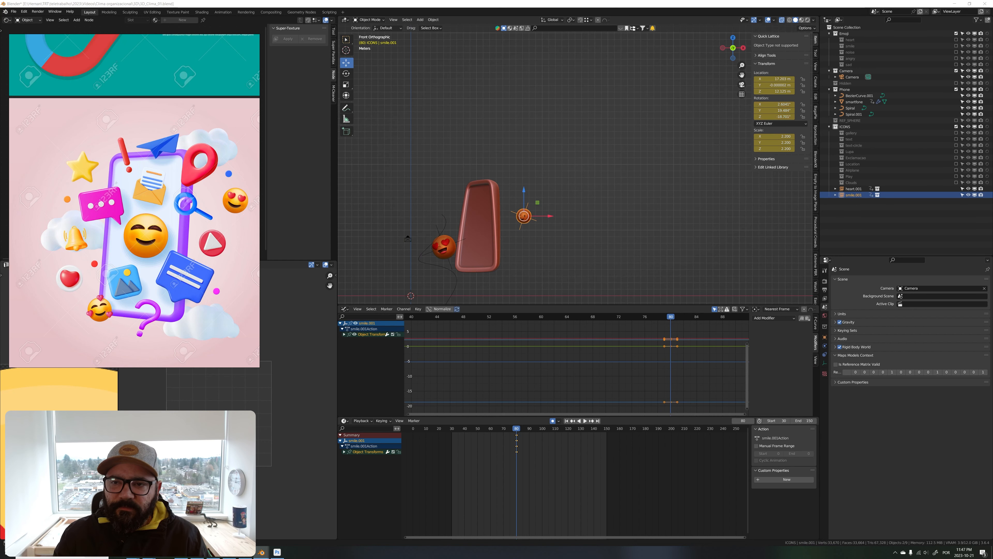
Step: Key the smile emoji's scale at 0 on frame 63 and set its keyframes to Bounce interpolation
drag(516, 429, 494, 429)
key(ctrl+alt+v)
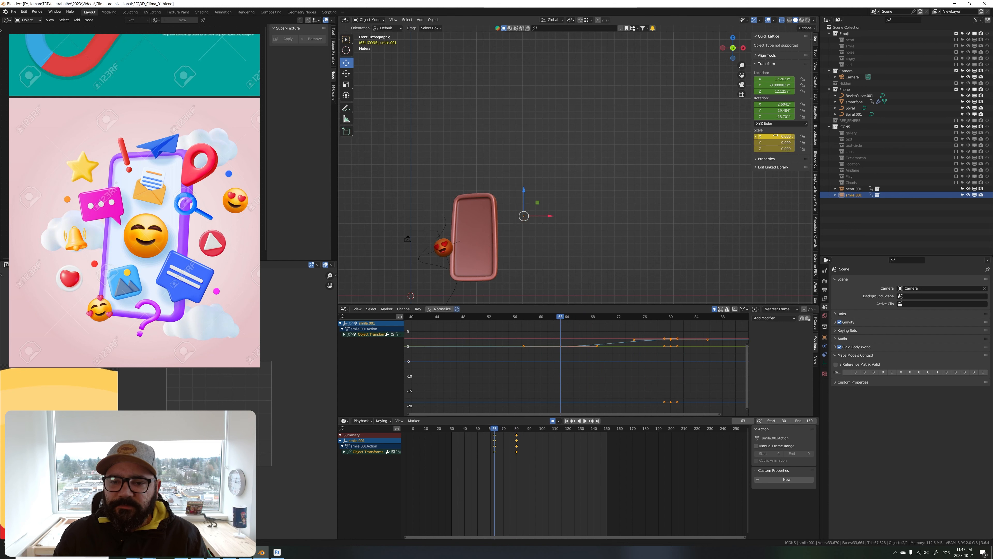
key(t)
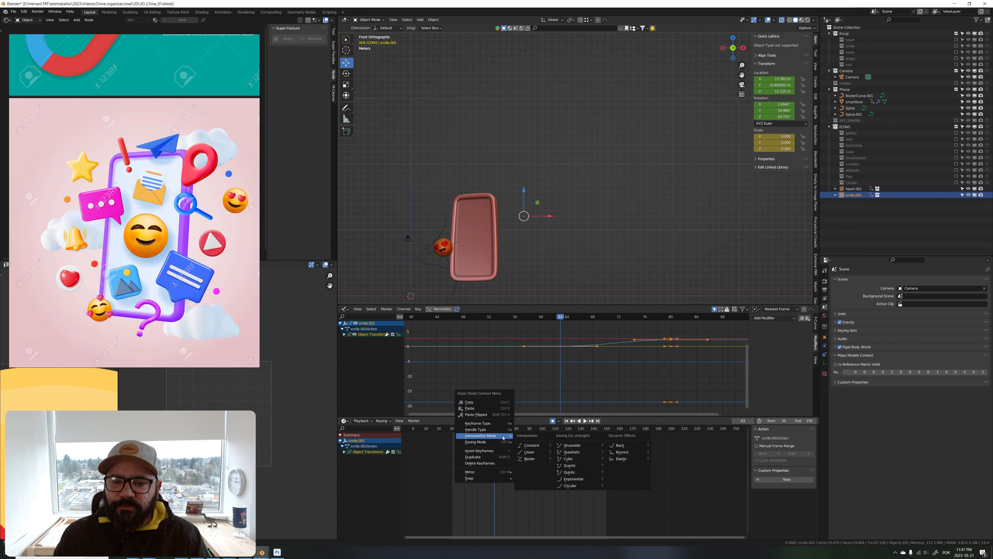
click(625, 454)
Step: Add a Noise modifier to the smile emoji's X, Y and Z location curves
click(344, 335)
click(364, 340)
click(773, 318)
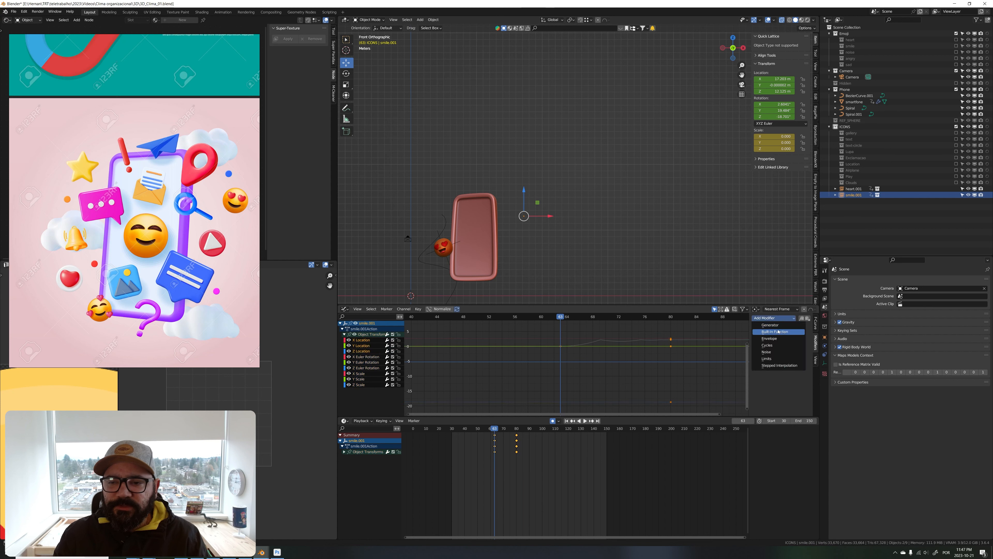
click(776, 352)
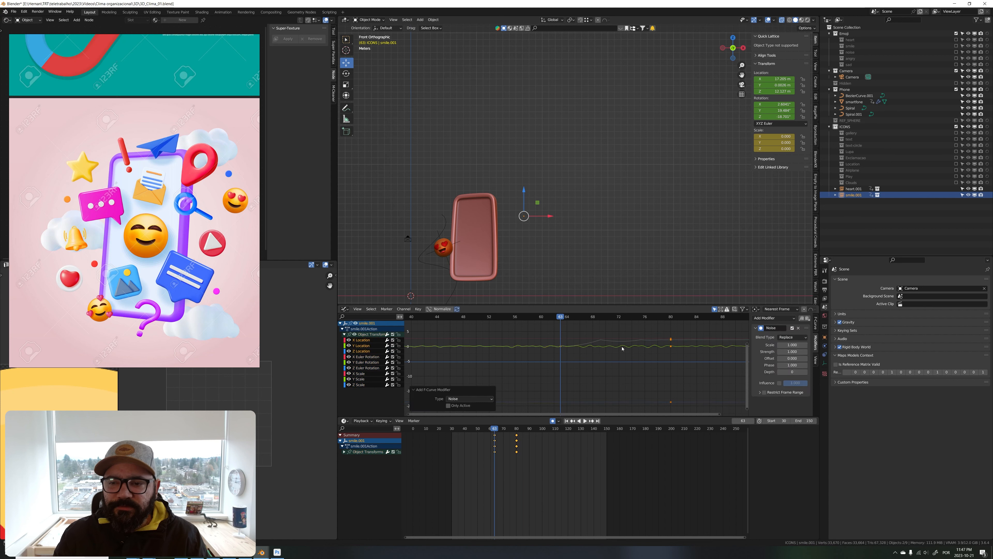
Step: Set the Noise modifiers on the smile emoji's location curves to scale 20 and strength 2
click(363, 340)
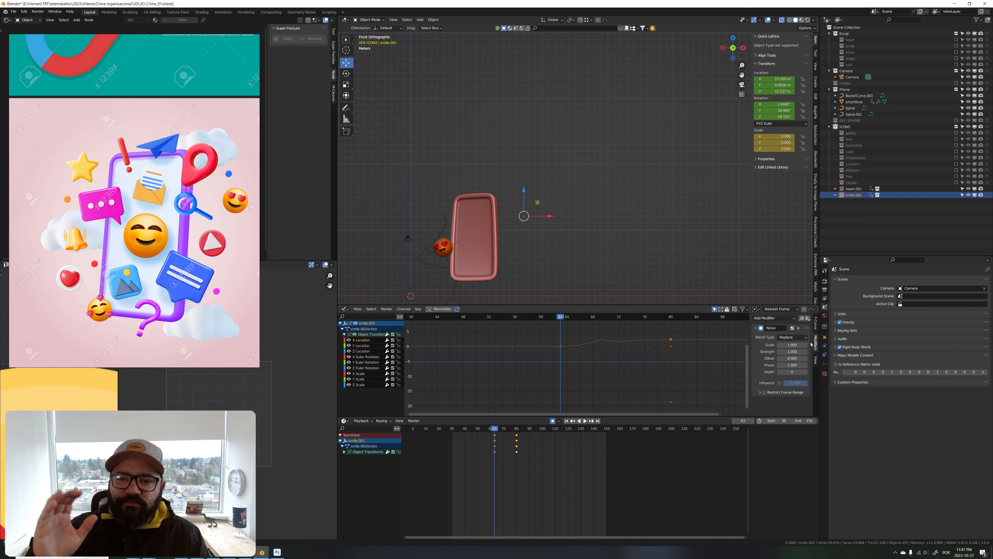
click(364, 345)
click(794, 345)
text(20)
click(797, 352)
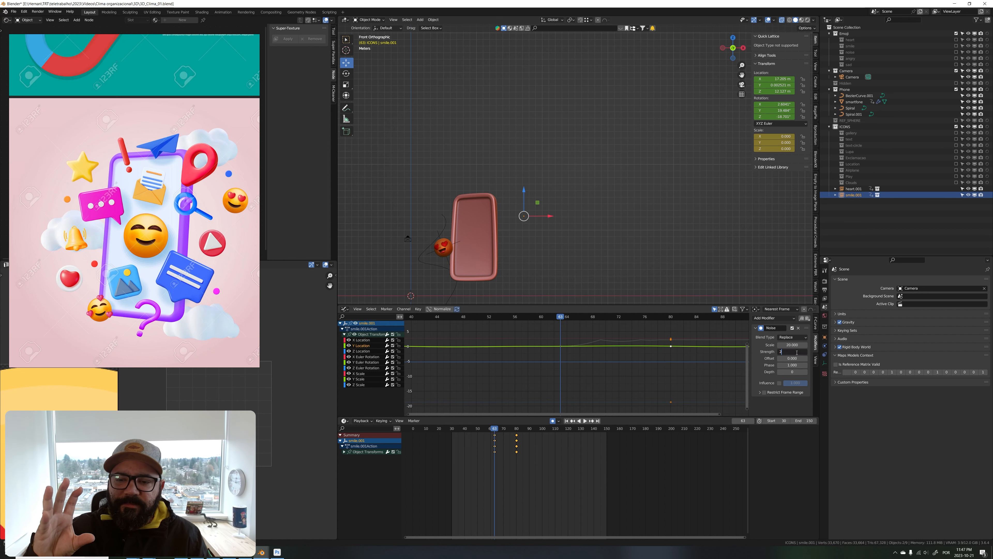
click(371, 350)
key(Tab)
text(2)
key(Return)
key(ctrl+v)
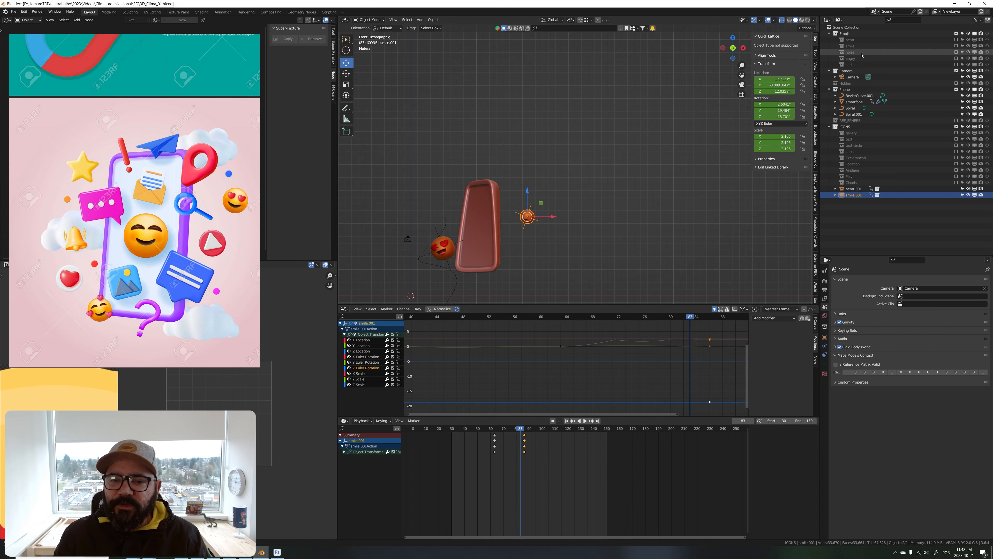
Step: Add an instance of the noise collection to the scene and link the smile emoji's animation data to it
right_click(856, 52)
right_click(854, 53)
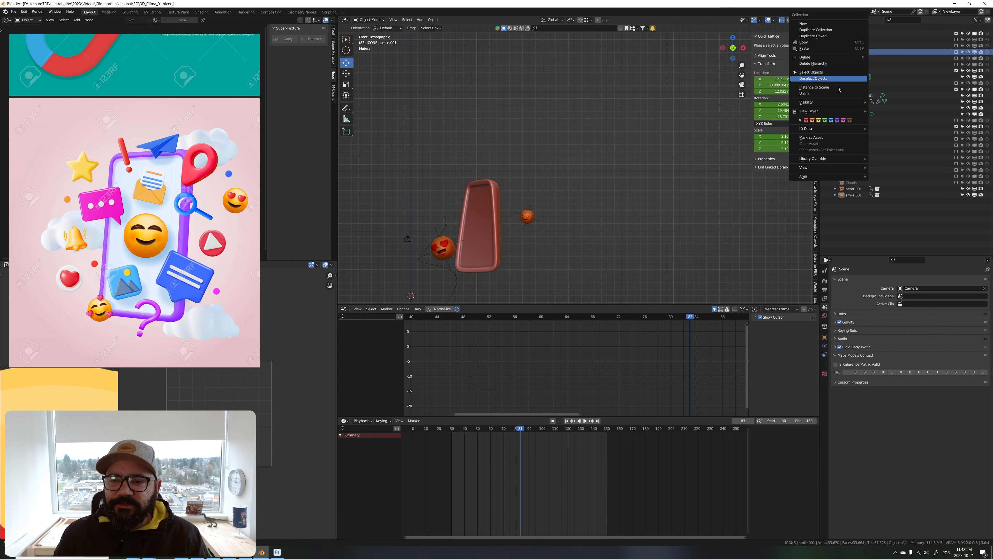
click(829, 87)
shift+middle_drag(512, 267, 552, 245)
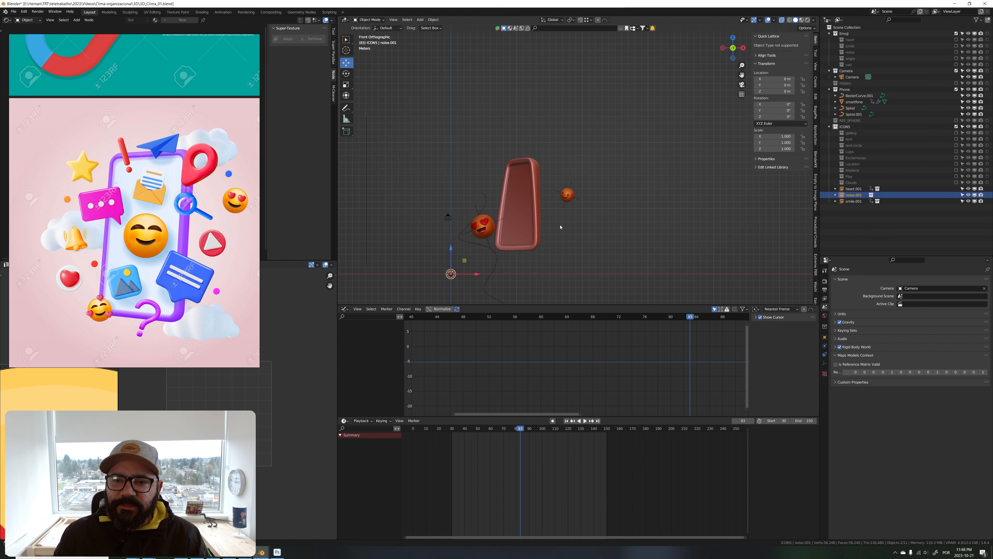
shift+click(570, 199)
key(ctrl+l)
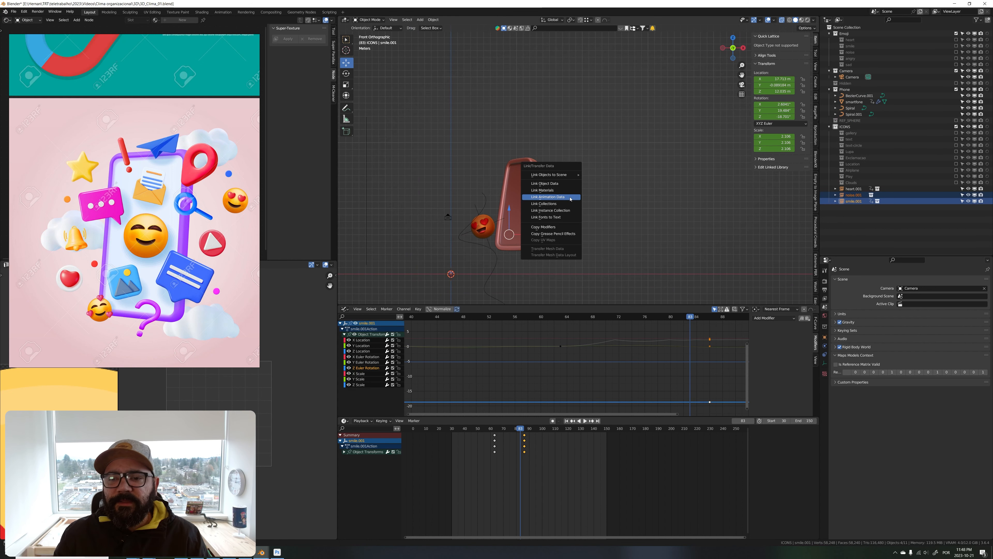
click(570, 198)
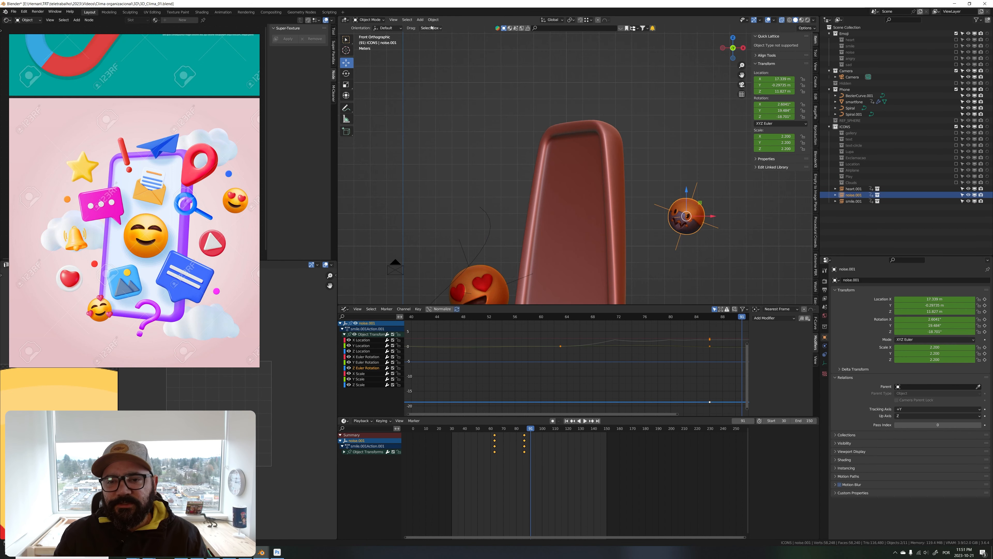
Step: Make the noise emoji's object animation single-user so it is independent of the smile emoji
click(433, 20)
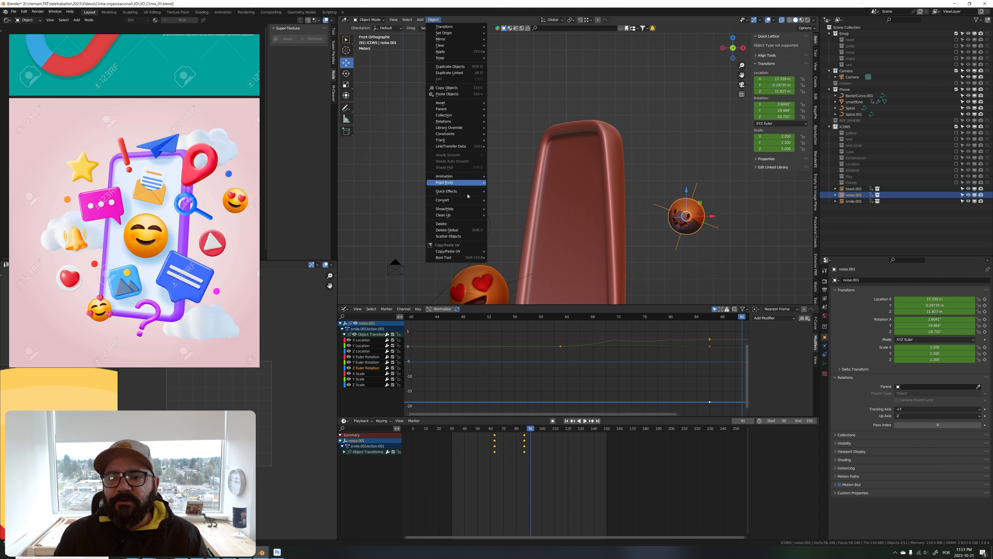
mouse_move(457, 121)
mouse_move(538, 143)
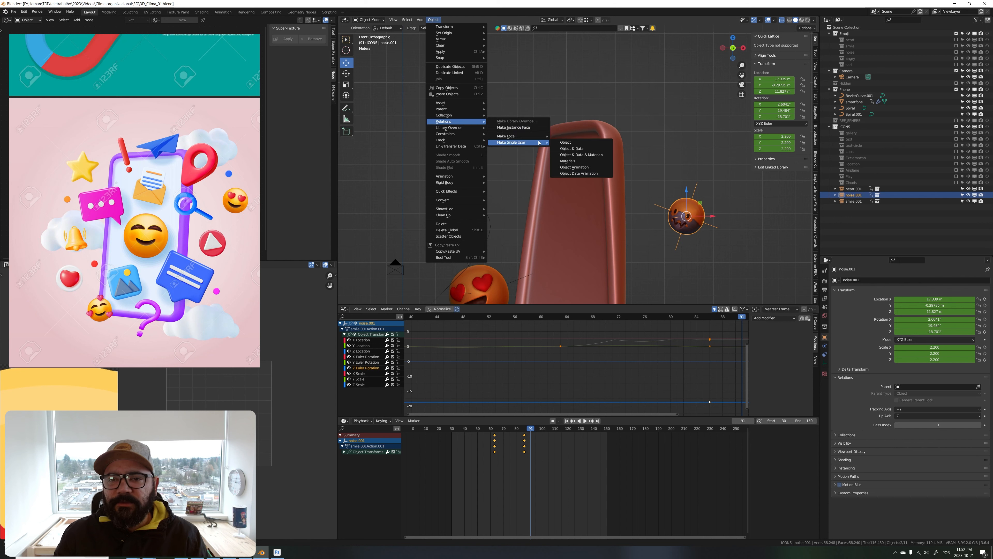
click(577, 167)
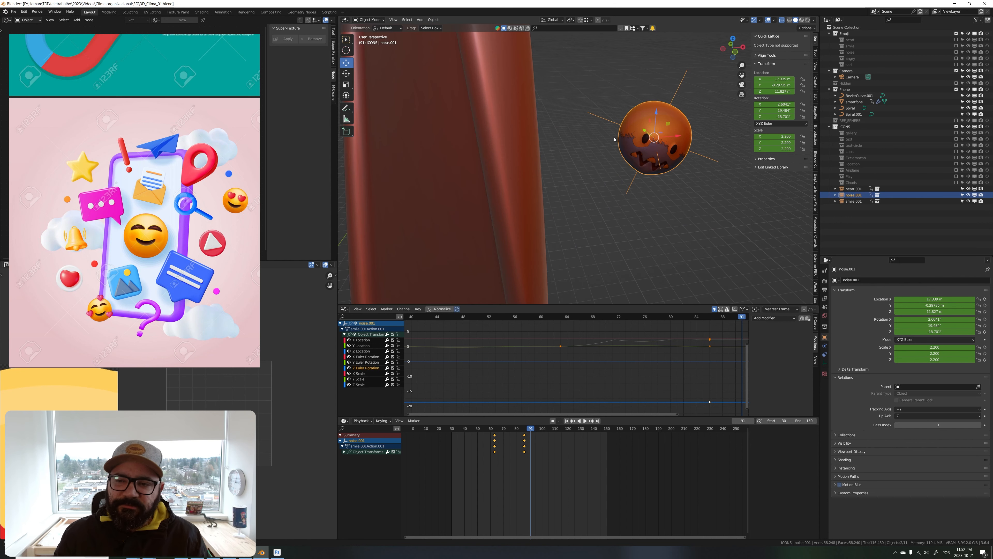
Step: Snap the 3D cursor to the noise emoji and add an Arrows empty there
key(shift+s)
click(612, 173)
key(shift+a)
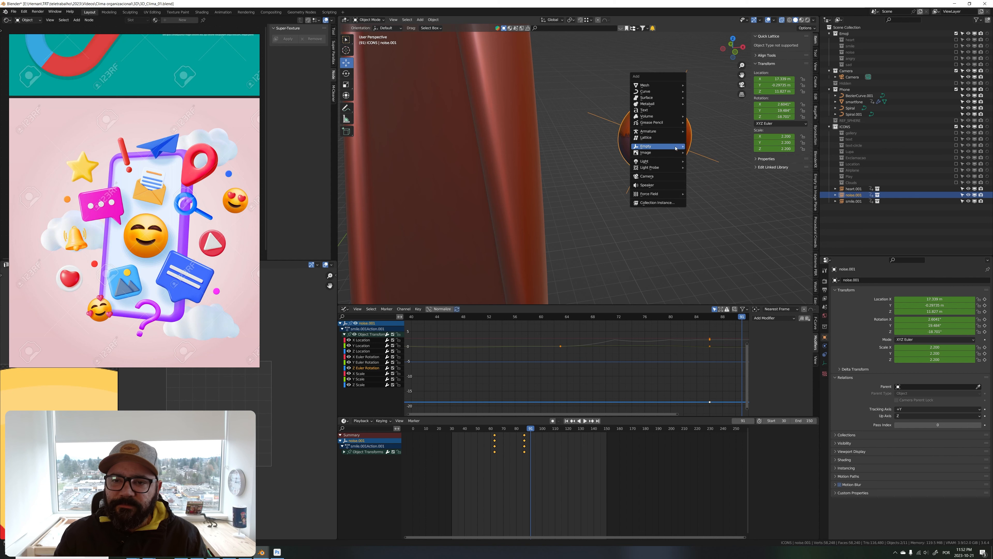
mouse_move(665, 145)
click(704, 161)
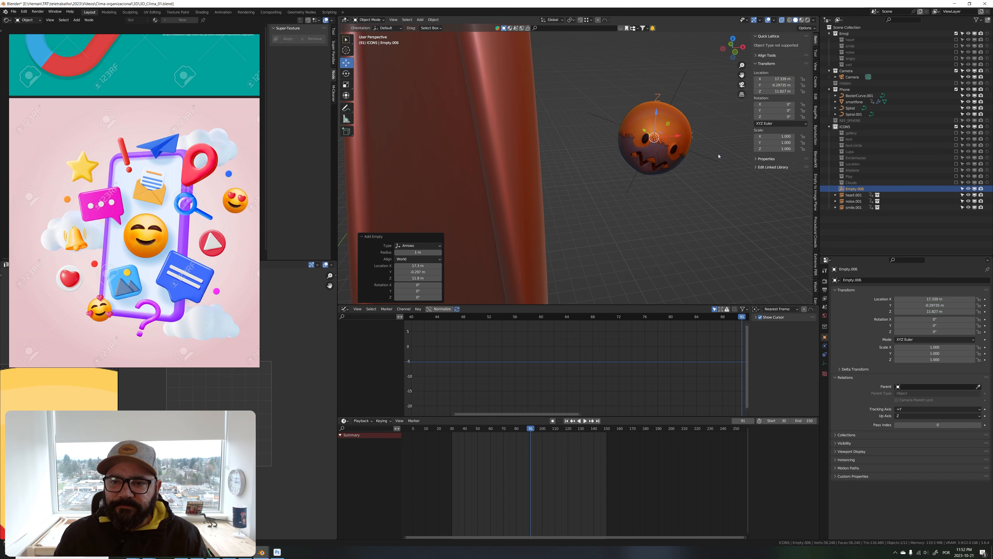
Step: Parent the noise emoji instance to the new empty, keeping its transform
ctrl+click(854, 201)
click(680, 86)
click(856, 200)
ctrl+click(858, 190)
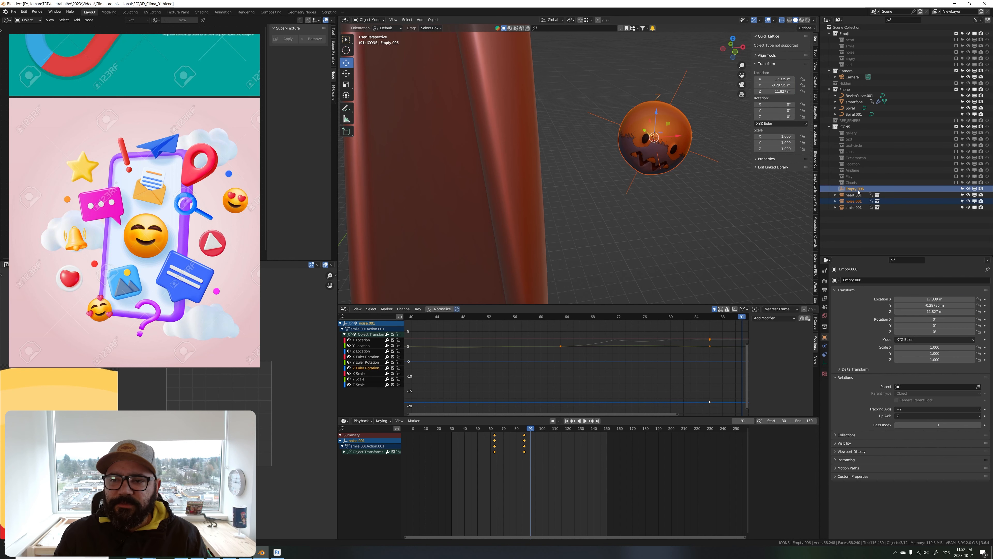
key(ctrl+p)
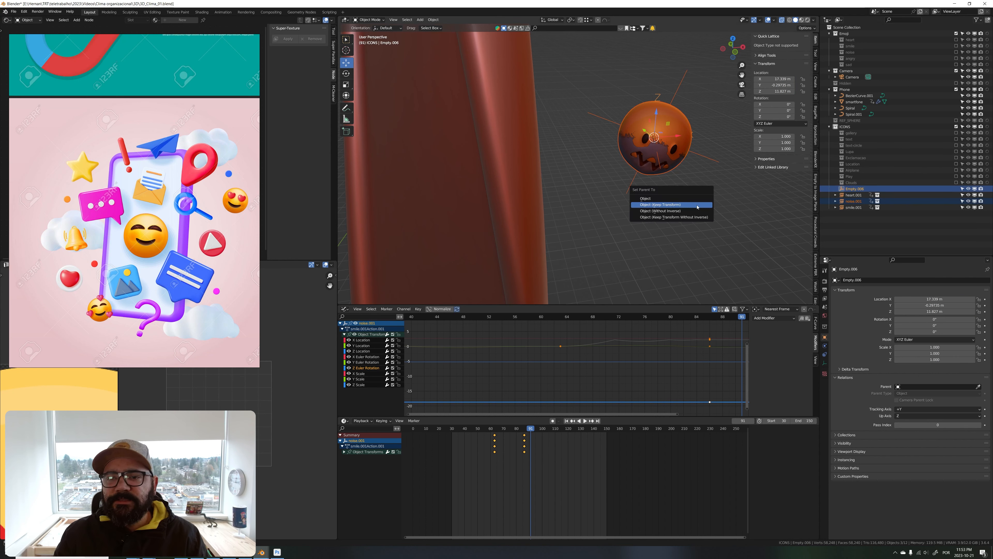
click(700, 216)
Step: Move the empty to the phone's upper left, about X 5.16, Y 3.06, Z 13.43 m, and play back the animation
click(855, 189)
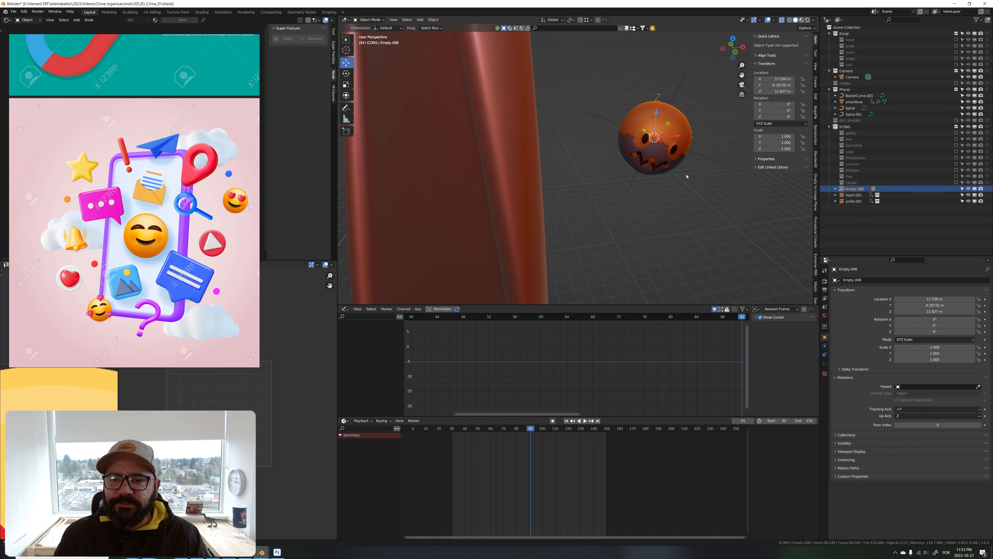
scroll(684, 175, down, 4)
key(g)
click(529, 176)
key(space)
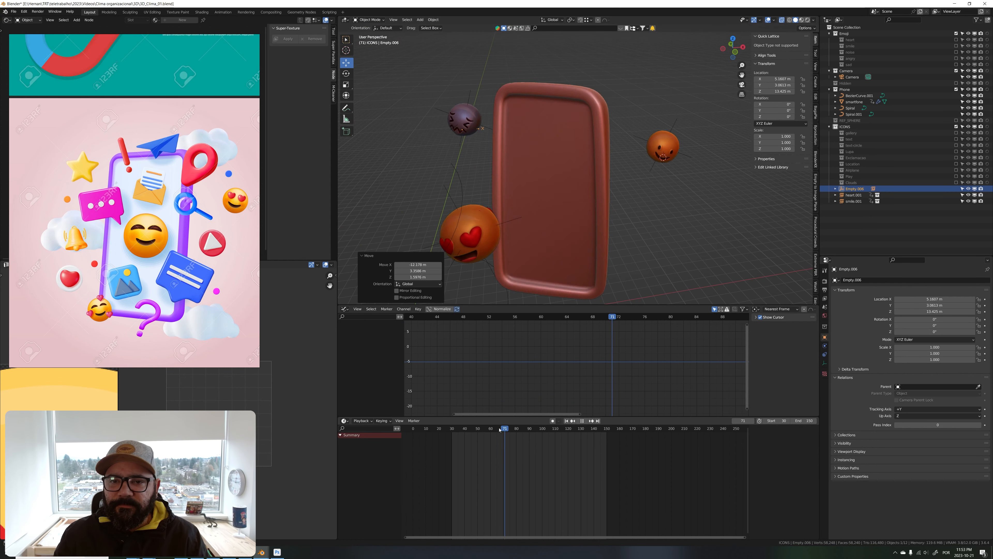
key(space)
Step: Rotate the empty so the noise emoji faces forward and scale it to about 0.82
key(r)
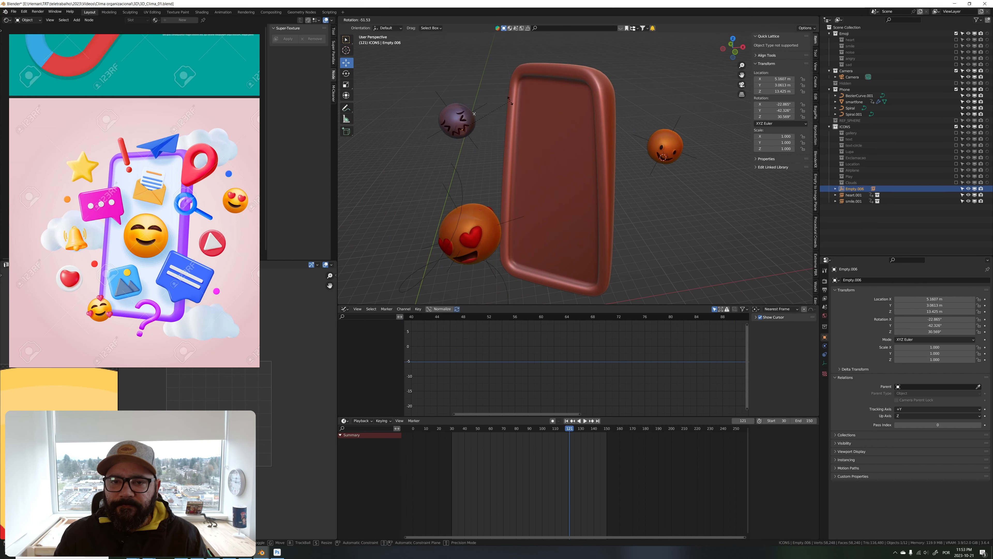
click(484, 121)
key(r)
key(r)
click(488, 121)
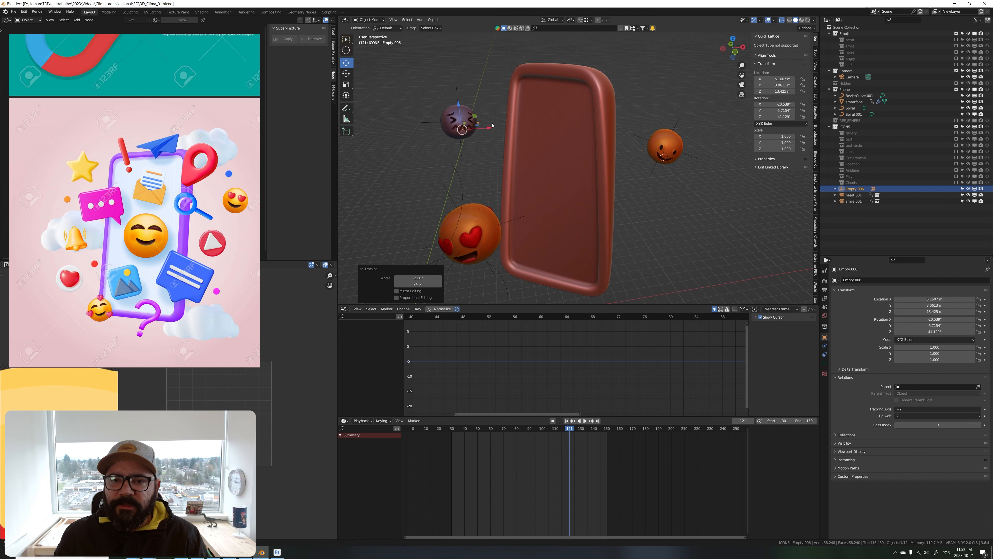
key(s)
click(480, 124)
Step: Shift the noise emoji's keyframes 6 frames later and play back the pop-up timing
drag(570, 430, 537, 430)
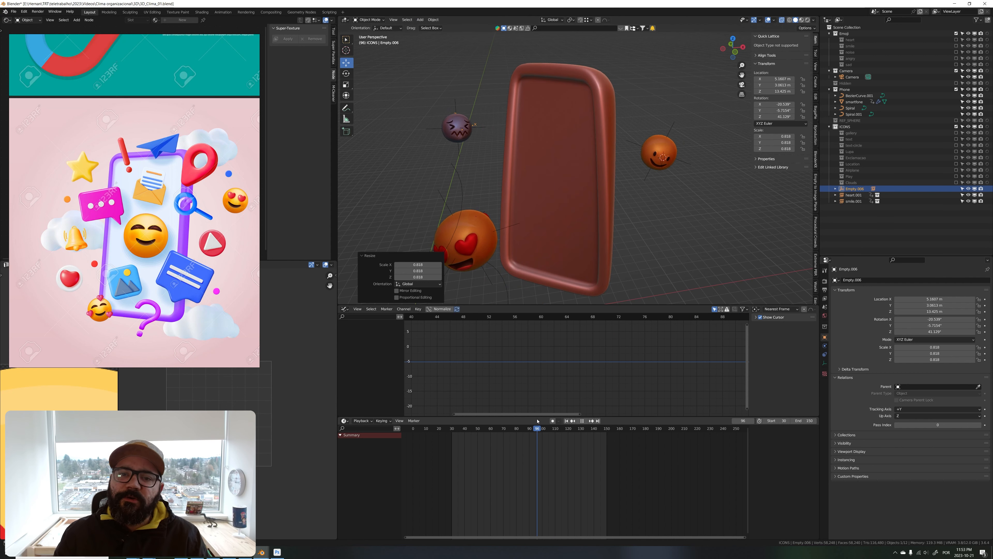
click(463, 126)
drag(566, 484, 502, 443)
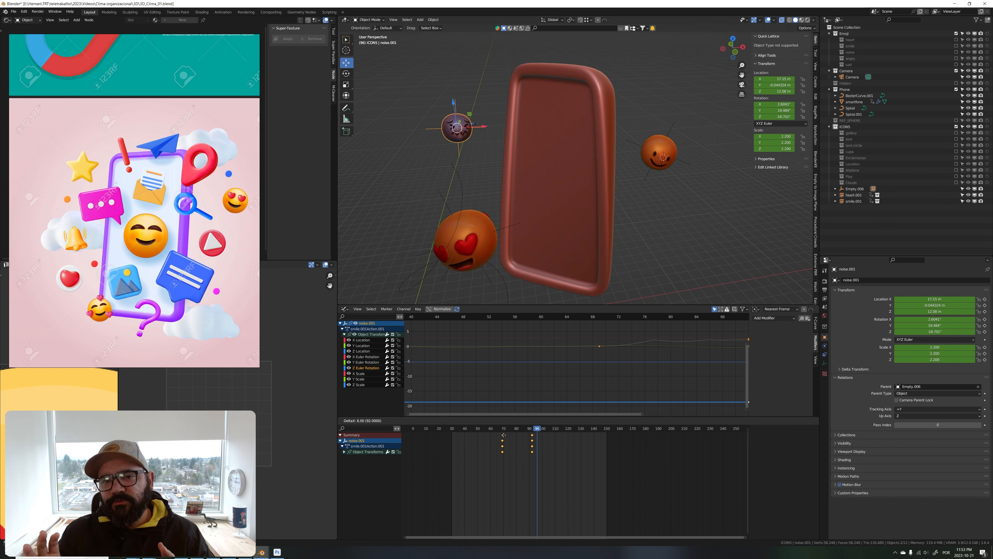
click(503, 435)
key(space)
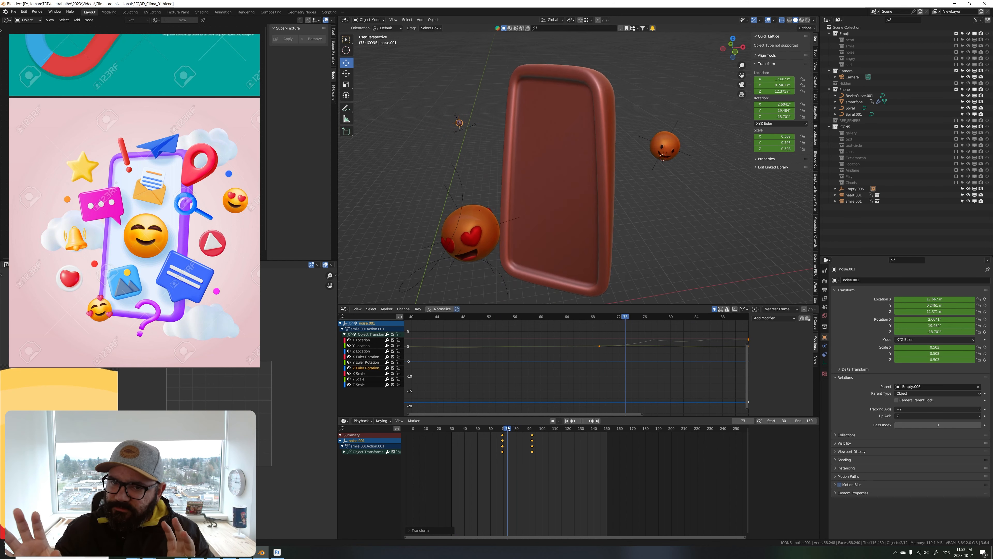
key(space)
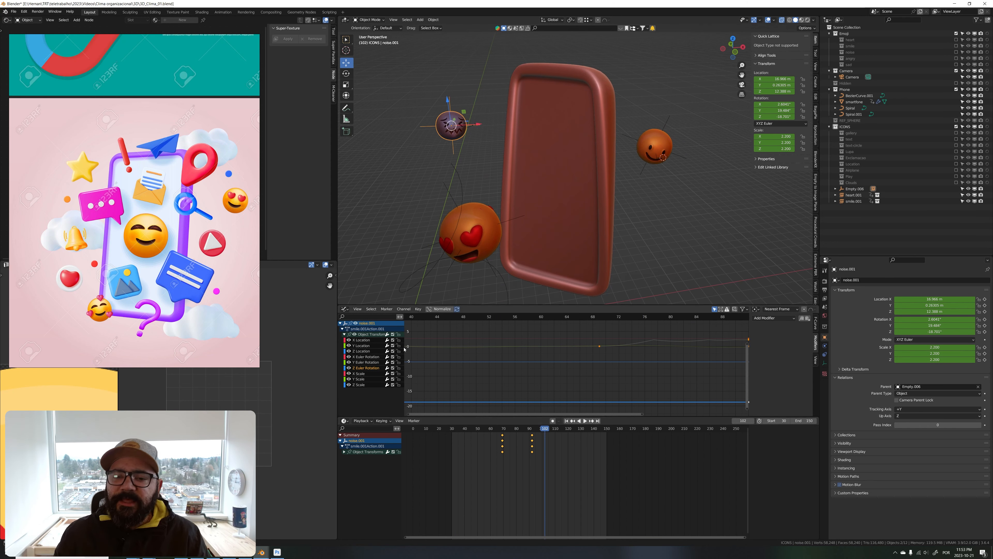
Step: Change the phase of the Noise modifiers on the noise emoji's Y and Z location curves
click(370, 351)
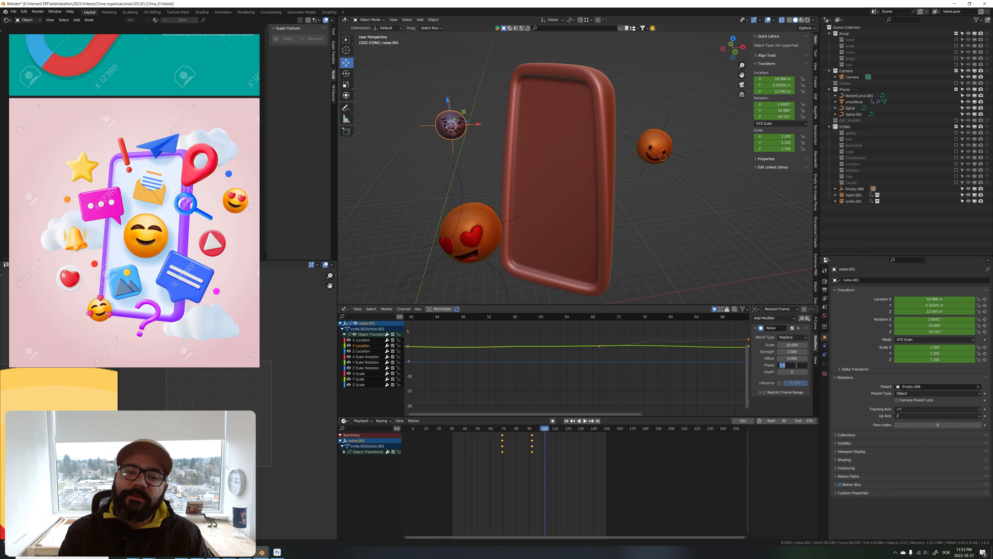
key(space)
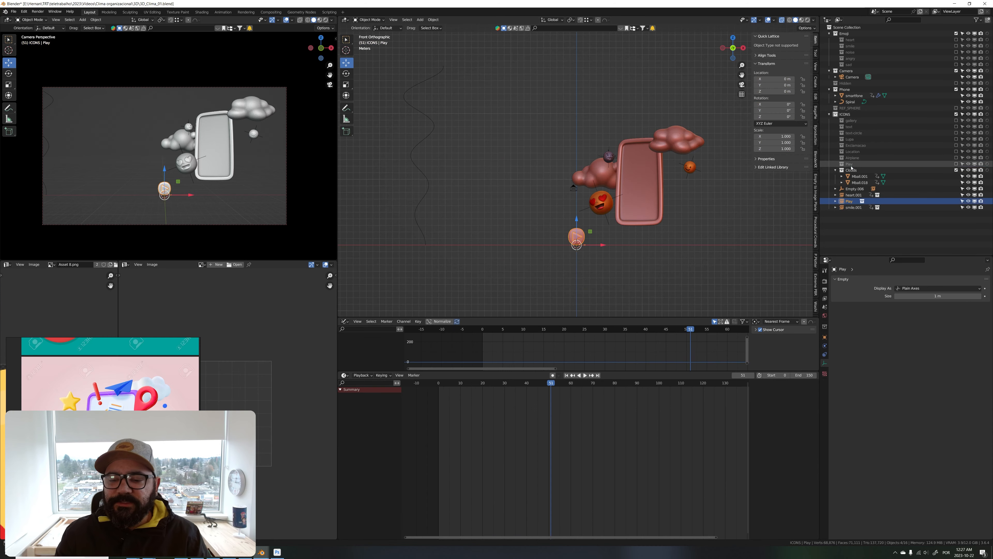
Step: Add scene instances of the Airplane, Location, Exclamacao, Lupa, text circle, text and gallery collections
right_click(861, 155)
key(Escape)
right_click(863, 149)
key(Escape)
right_click(863, 147)
click(862, 147)
right_click(862, 139)
click(862, 138)
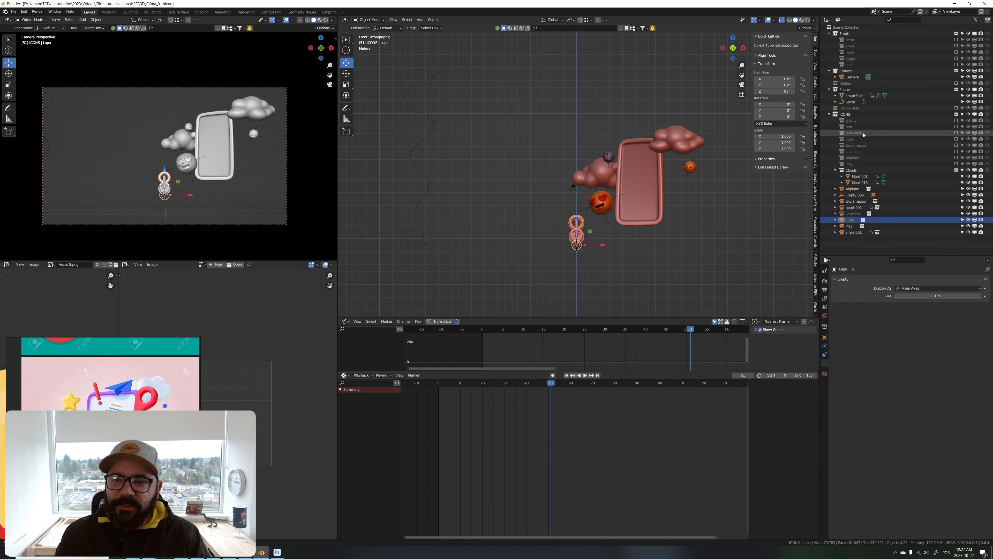
right_click(862, 133)
click(862, 132)
right_click(862, 127)
click(862, 127)
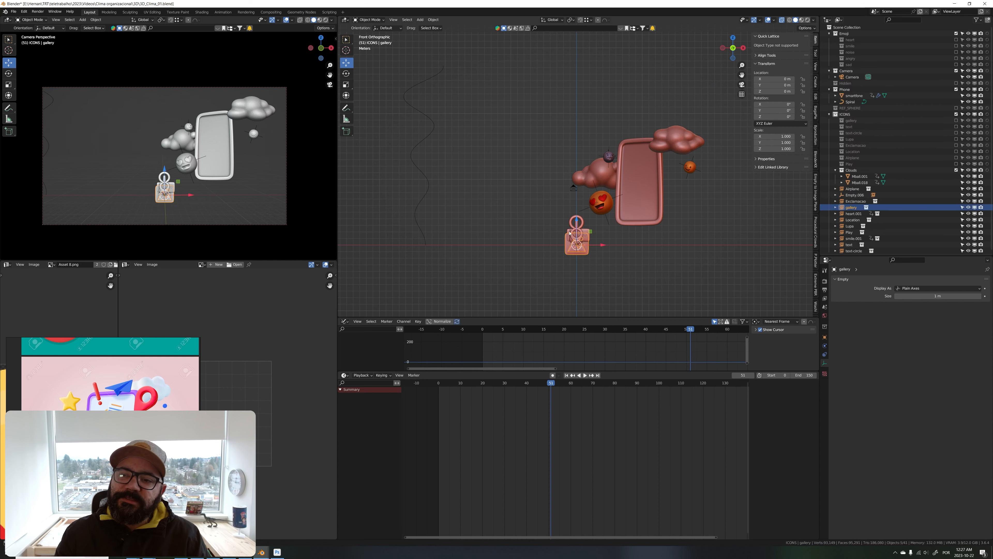
Step: Spread the new icon instances around the phone in the front view
scroll(665, 164, up, 3)
key(g)
click(766, 168)
shift+middle_drag(766, 169, 649, 194)
key(g)
click(667, 182)
click(474, 260)
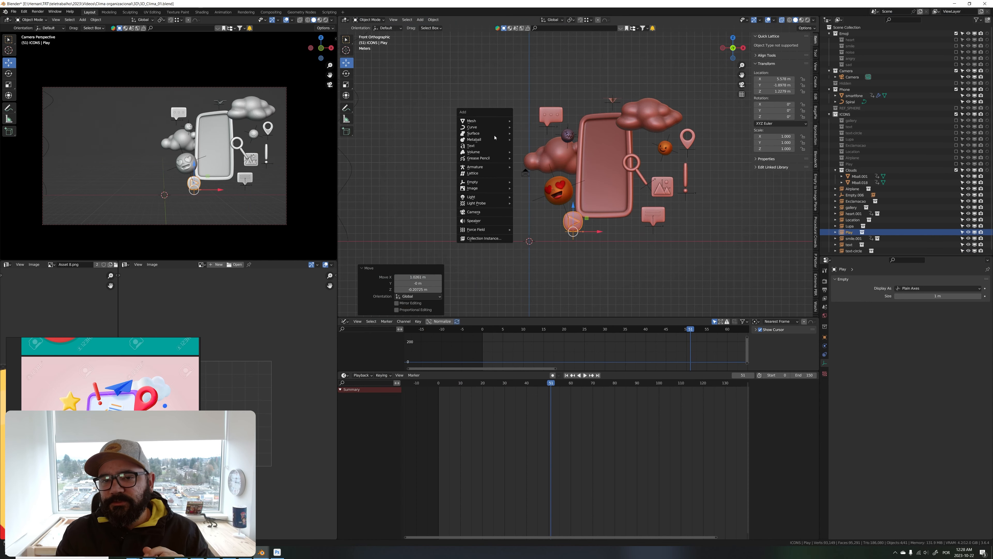
Step: Add a text object reading "COMO ANDA SEU AMBIENTE DE TRABALHO?" and set its regular font to Century Gothic Bold
click(492, 149)
scroll(639, 229, down, 5)
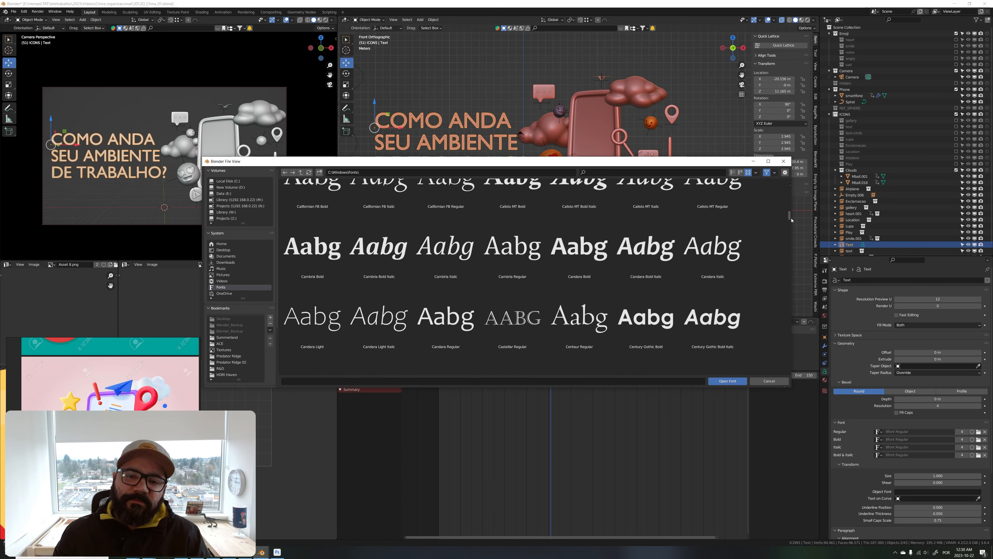
double_click(640, 229)
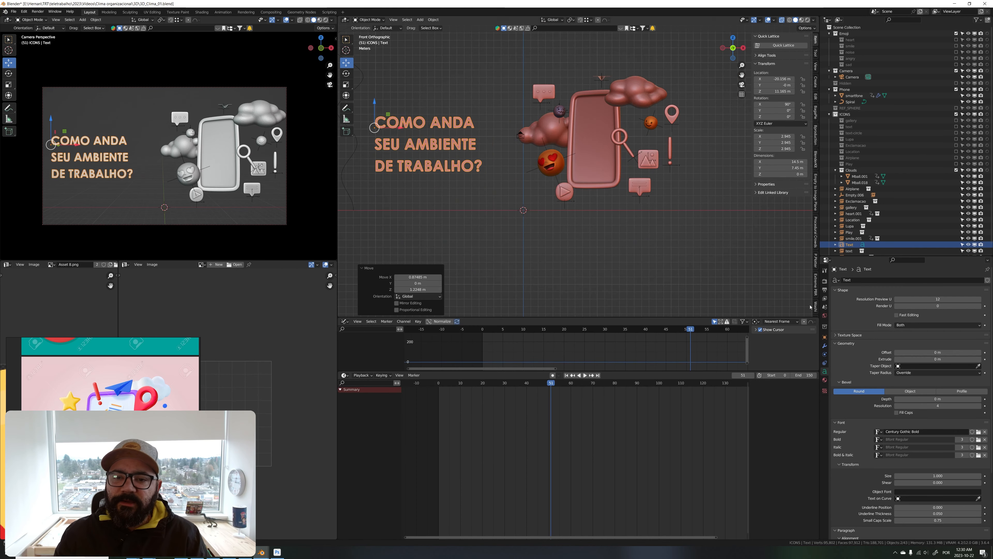
Step: Fit the title text into the space left of the phone at a scale of about 3.6 and increase its extrusion
key(s)
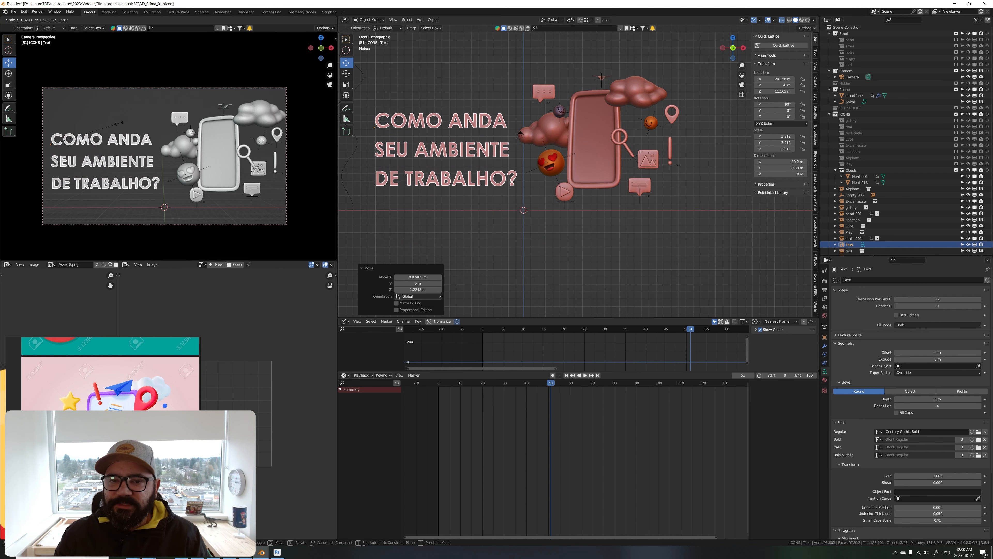
click(104, 129)
key(s)
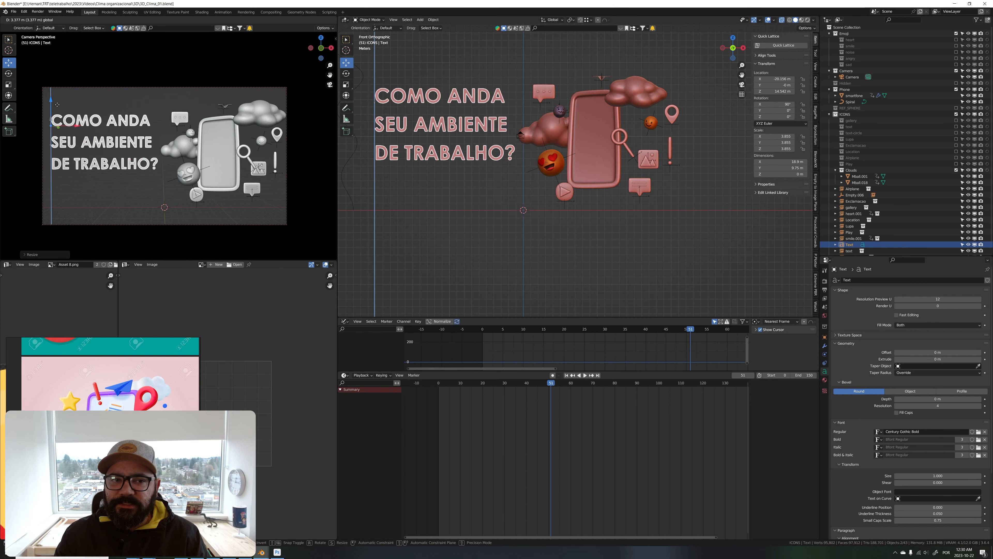
click(80, 118)
key(g)
click(86, 117)
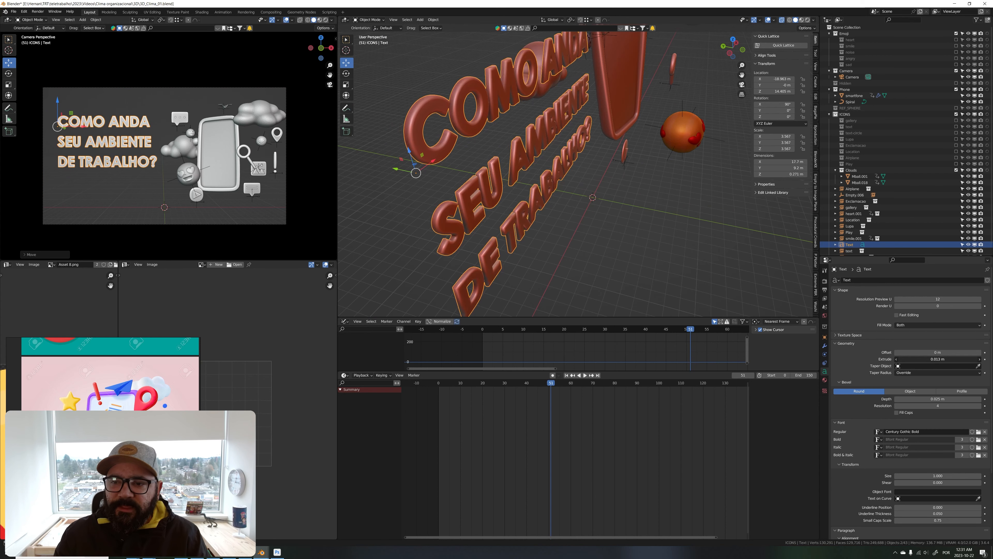
drag(937, 359, 952, 359)
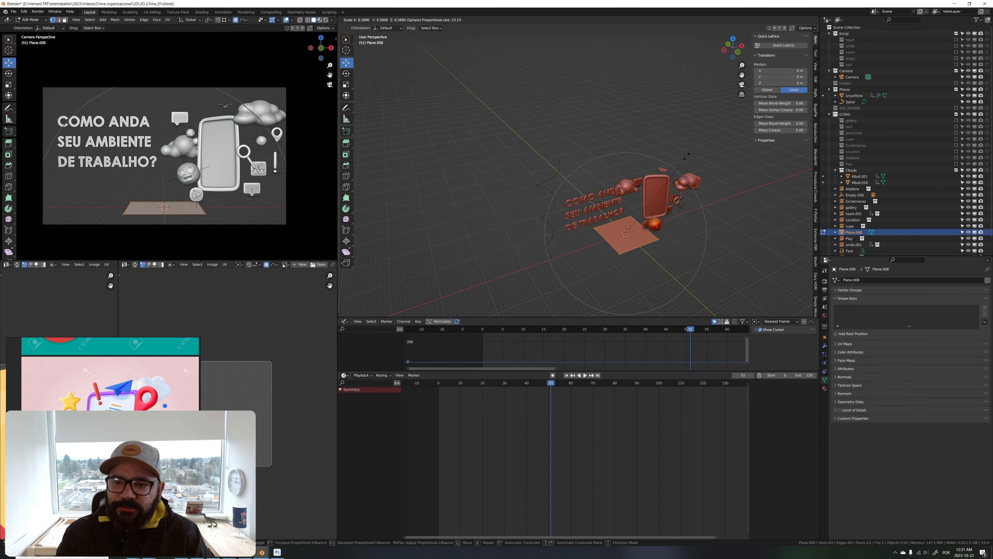
Step: Enlarge the floor plane beneath the scene and stretch it along X to span the camera view
click(735, 56)
key(s)
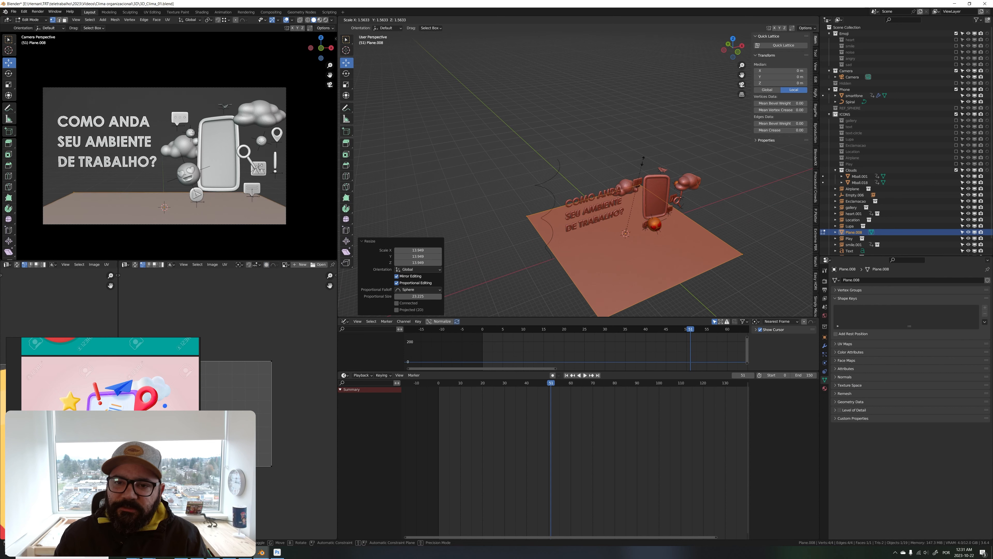
click(650, 145)
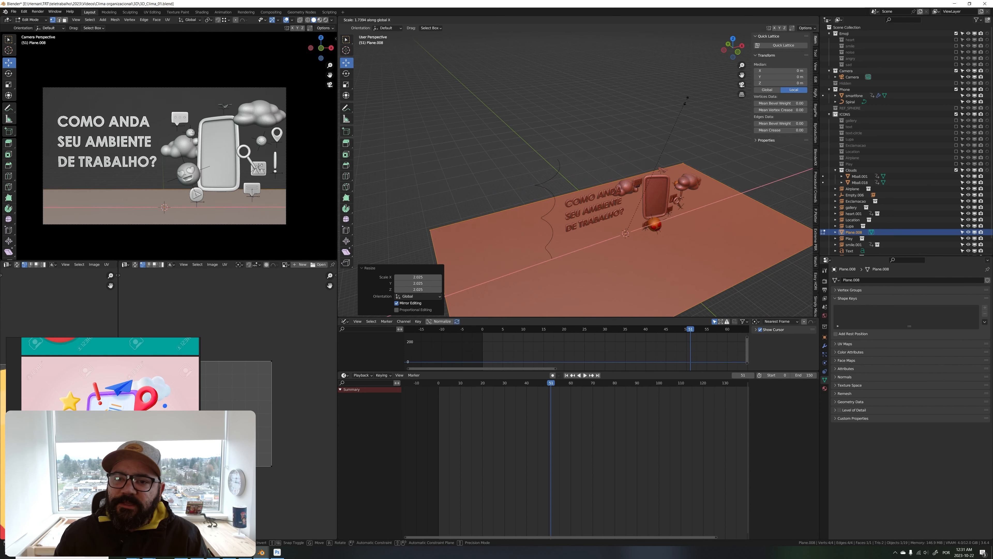
click(648, 112)
Step: Extrude the floor plane along Y and build it up into a backdrop with a back wall and ceiling
key(e)
key(y)
click(657, 110)
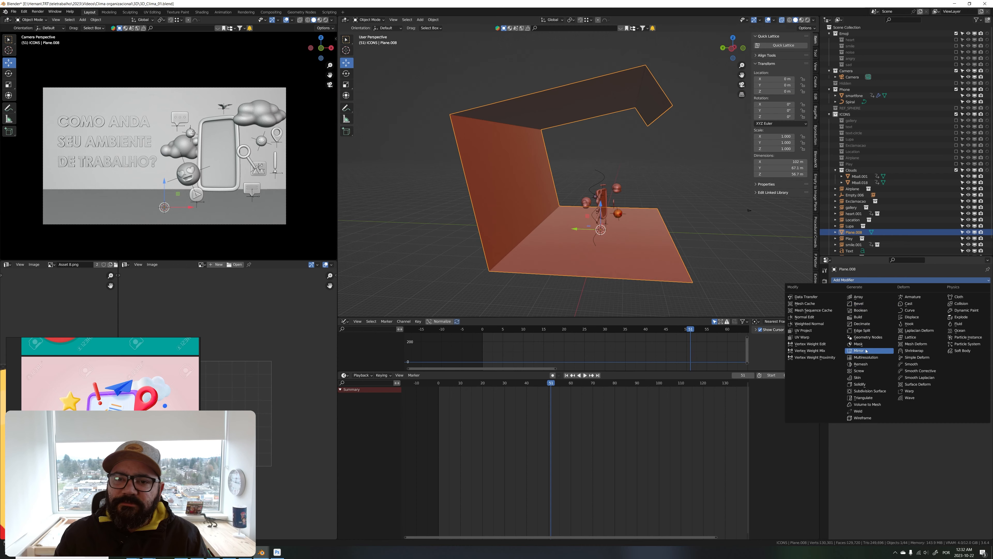
Step: Add a Bevel modifier with an amount of about 5.65 m to the backdrop and apply the object's scale
click(865, 304)
key(ctrl+a)
click(598, 239)
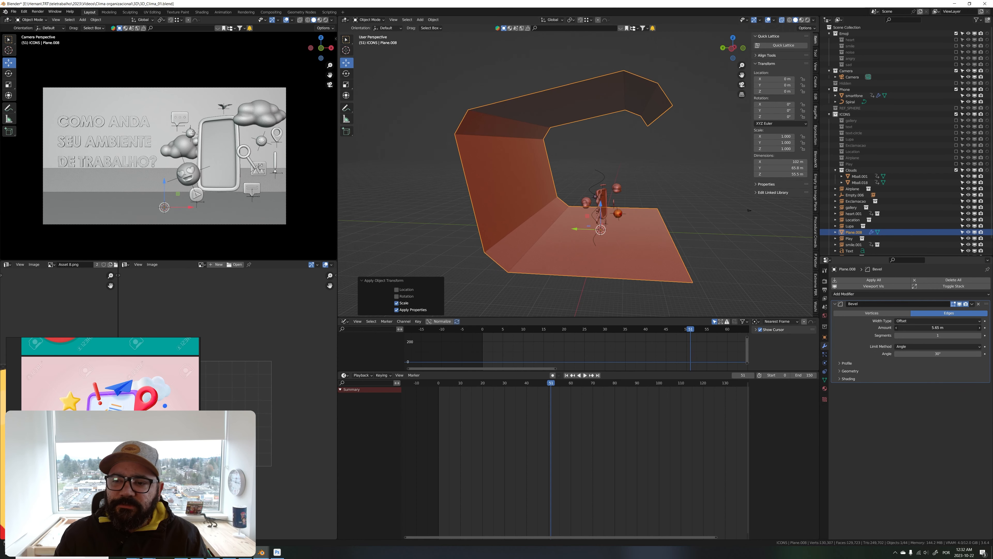
Step: Set the backdrop's bevel to 6 segments and shade the object smooth
drag(980, 336, 989, 336)
right_click(678, 206)
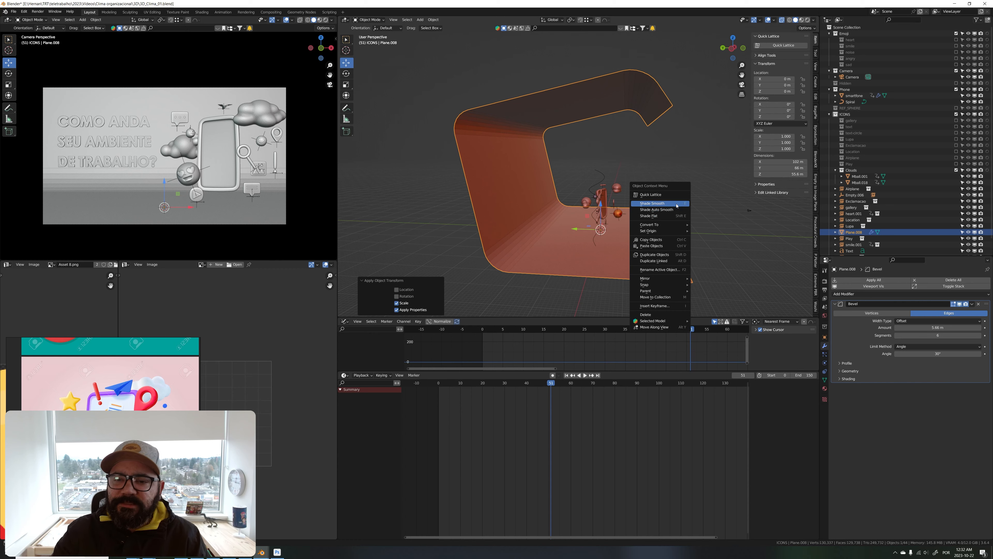
click(677, 203)
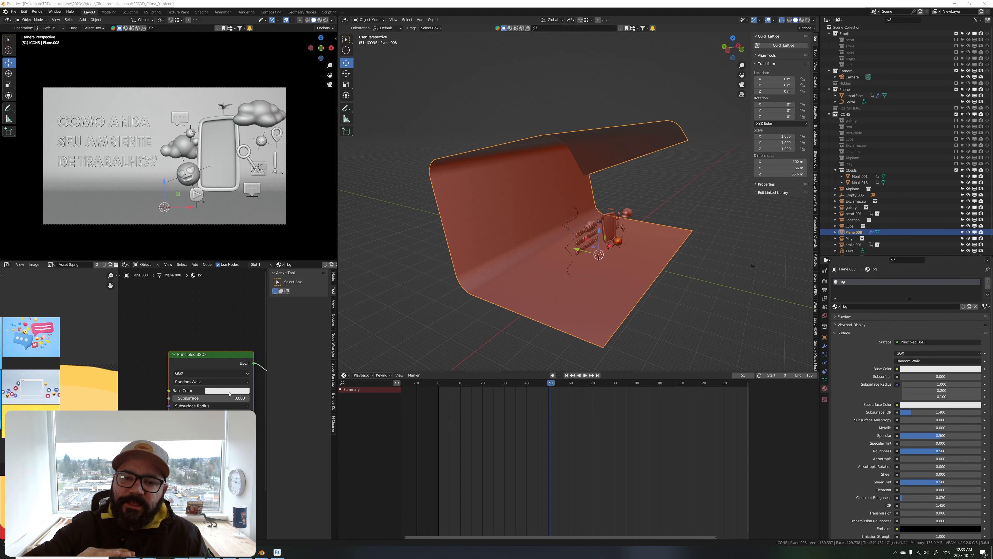
Step: Set the base color of the backdrop's bg material to orange
click(227, 390)
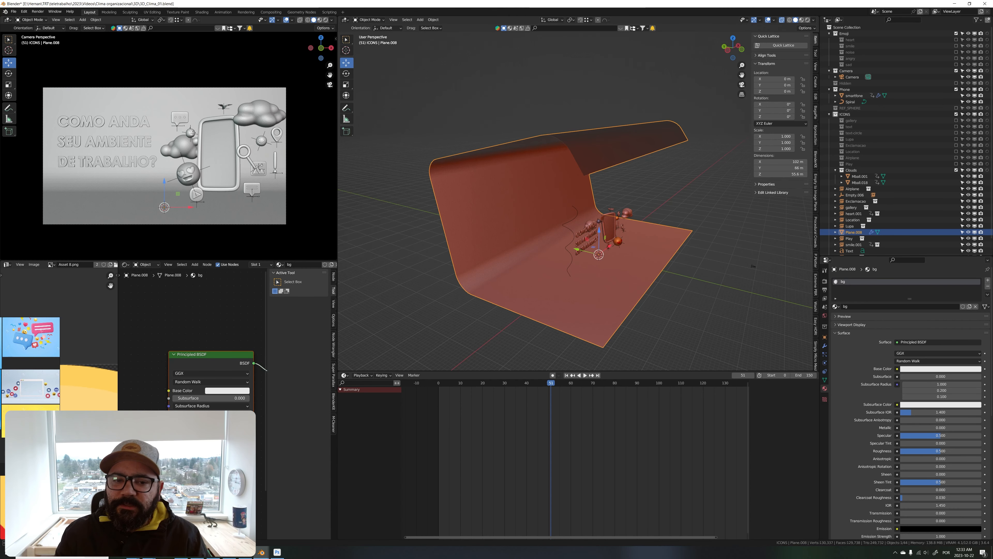
click(230, 391)
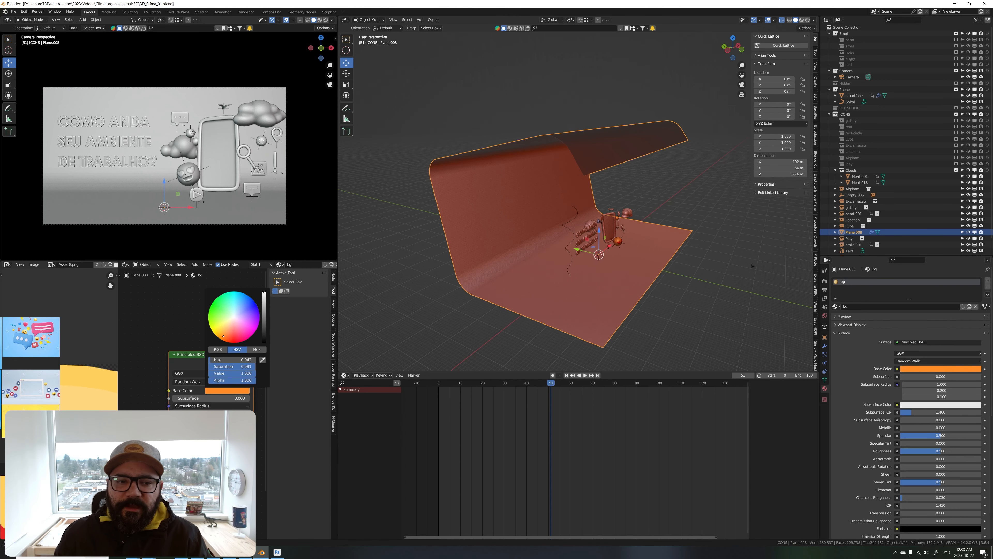
Step: Add an area light at the scene's origin and scale it up by about 14.75
click(579, 342)
key(shift+a)
mouse_move(578, 341)
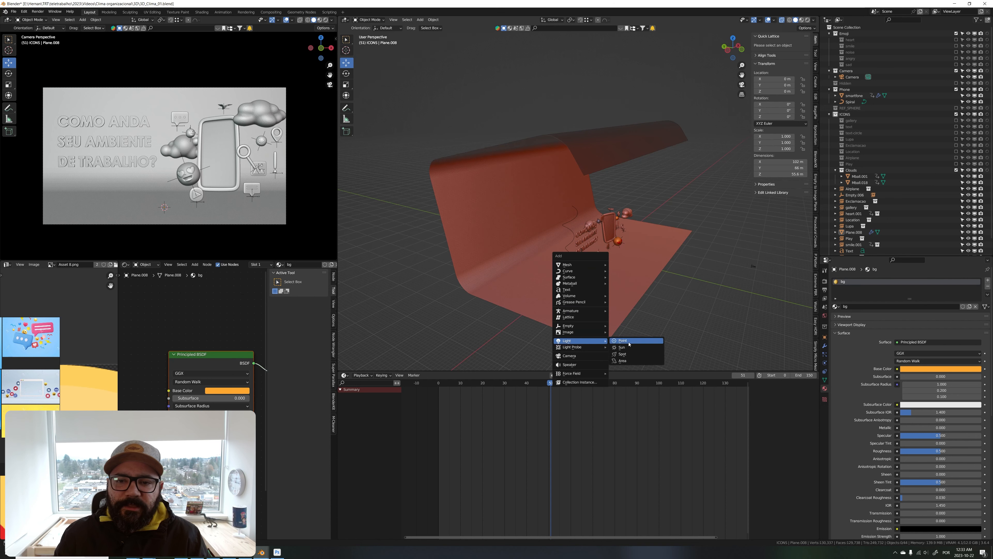
click(628, 361)
scroll(665, 235, up, 3)
key(s)
click(724, 151)
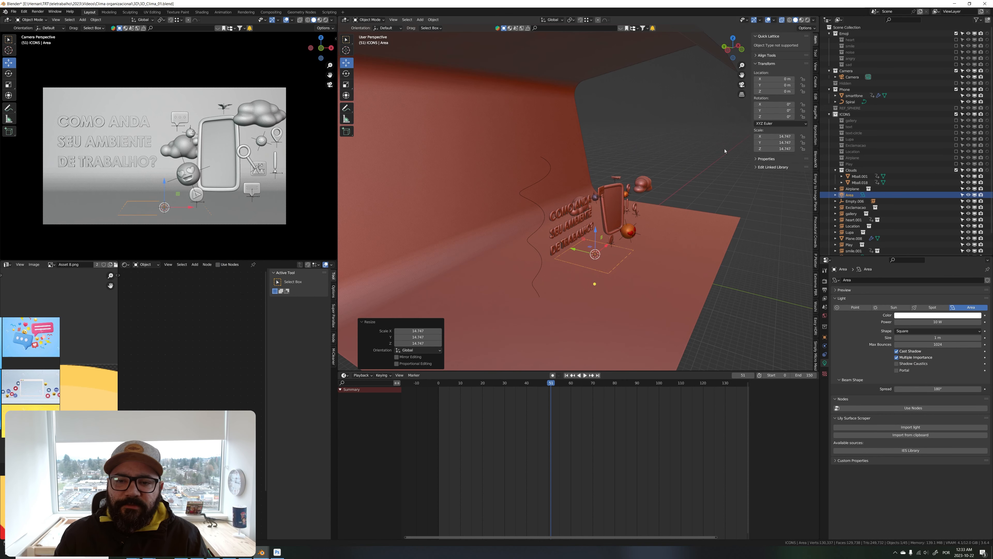
Step: Rotate the area light 90° about the X axis and raise it along Z
key(r)
key(x)
key(9)
key(0)
key(Return)
key(g)
key(z)
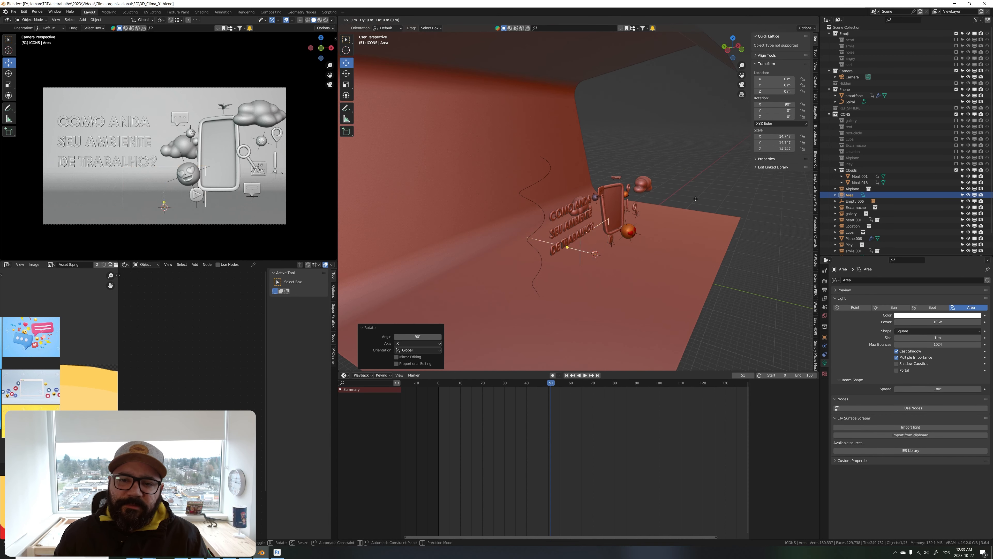
click(670, 176)
Step: Raise the stretched area light about 5.5 m along Z and set its power to 20000 W
key(g)
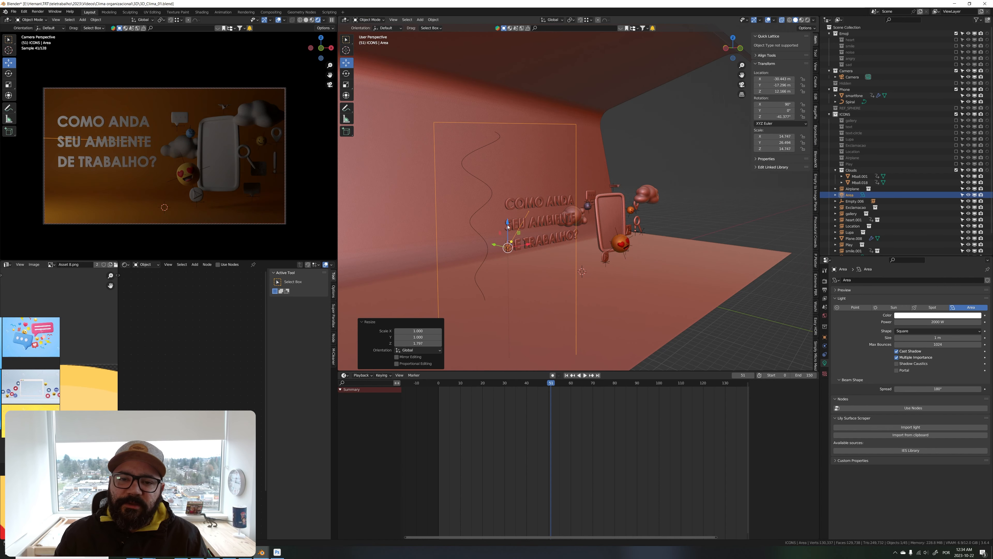
click(510, 169)
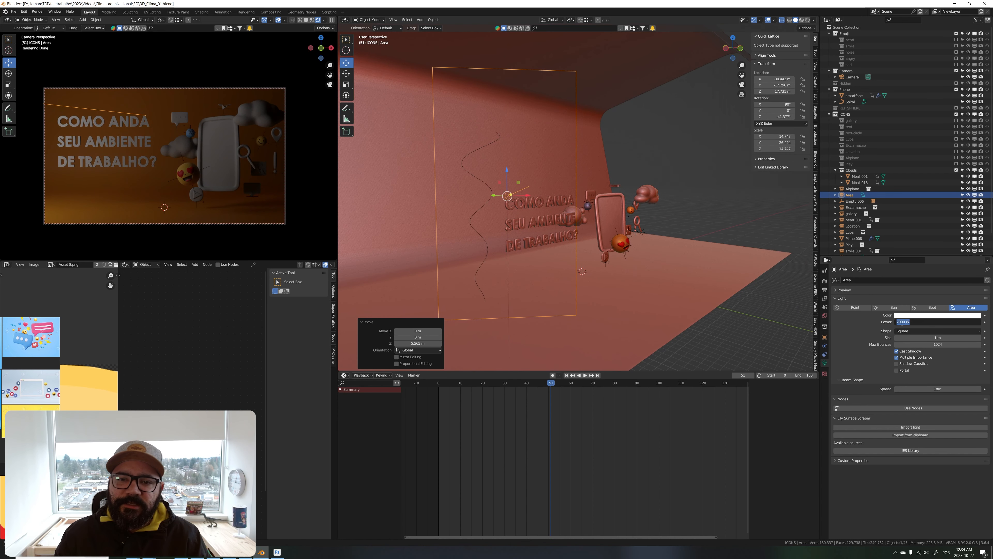
key(Return)
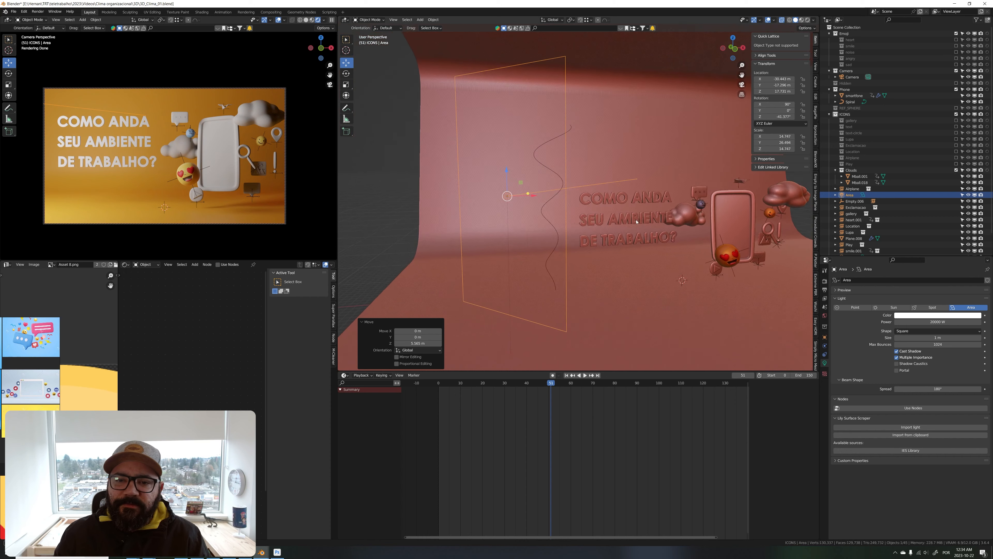
Step: Duplicate the area light along X to the phone's side of the scene and rotate the copy to face the objects
scroll(665, 227, down, 5)
key(shift+d)
key(x)
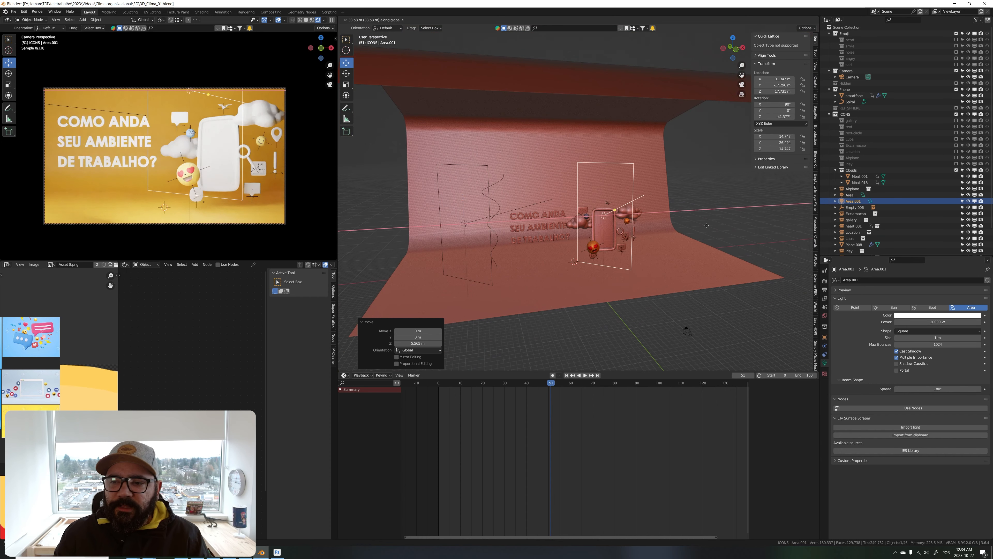
click(720, 221)
key(r)
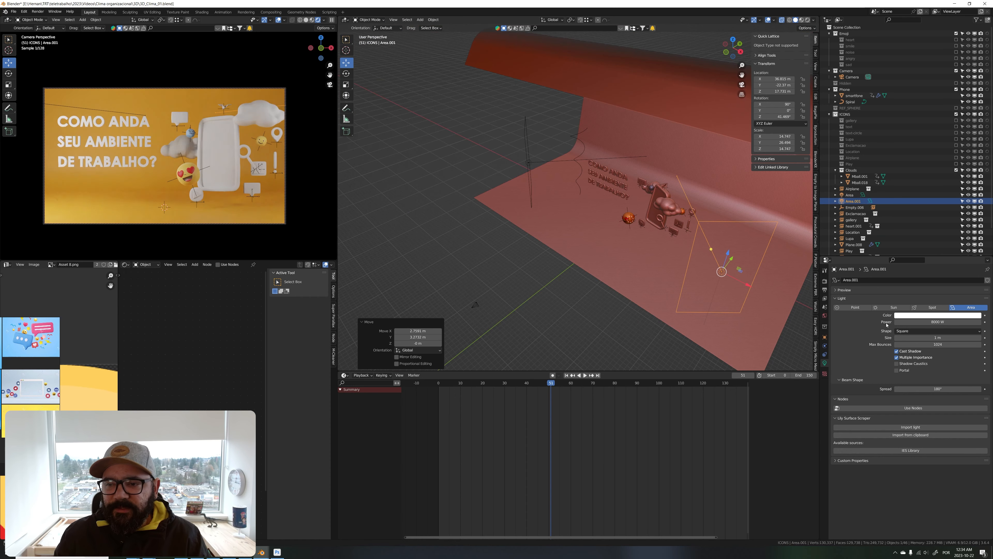
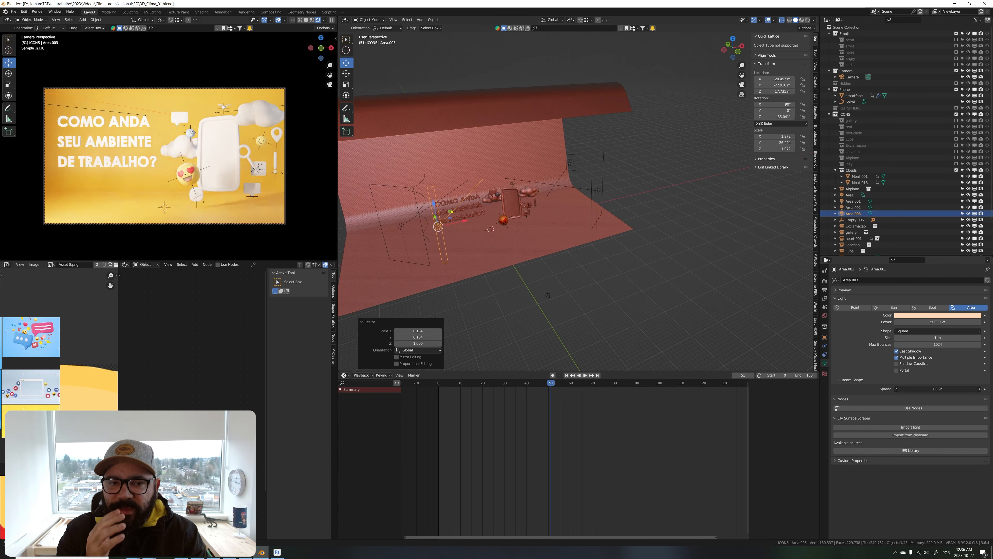
Step: Reduce the beam spread of the narrow peach-colored area light beside the title
drag(937, 388, 895, 388)
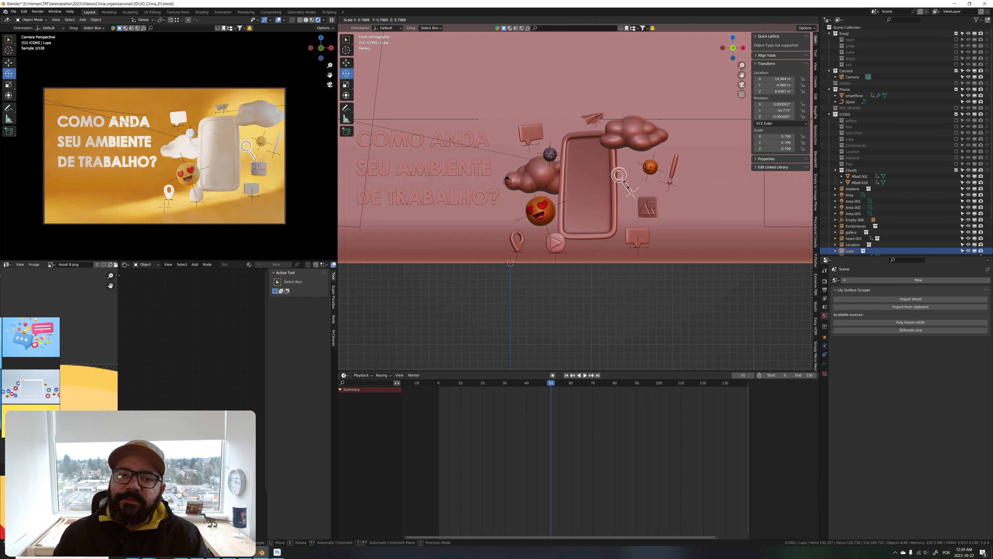
Step: Scale the magnifier icon to about 0.8, resize the picture icon and shift the text bubble closer to the phone
click(626, 185)
click(648, 207)
key(s)
click(659, 195)
drag(640, 234, 637, 228)
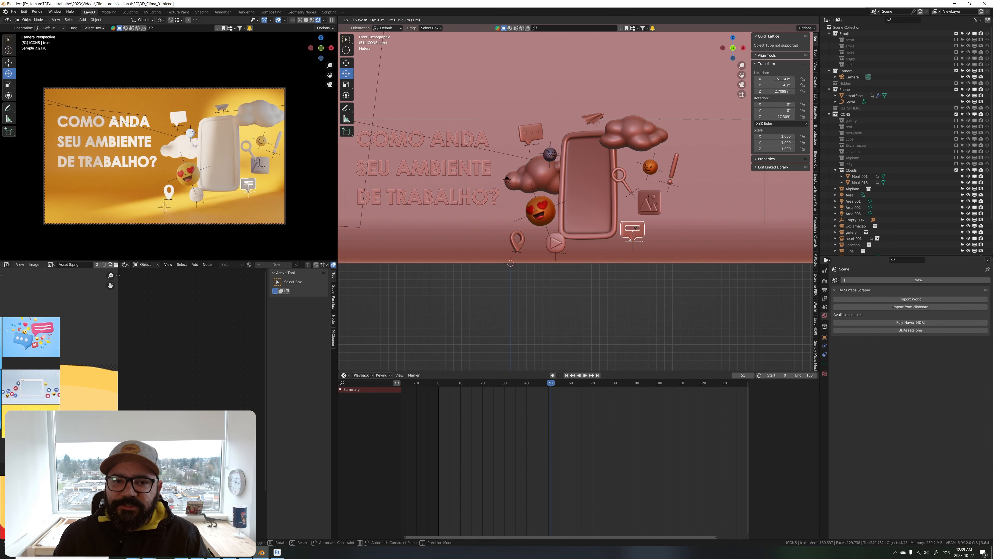
click(627, 227)
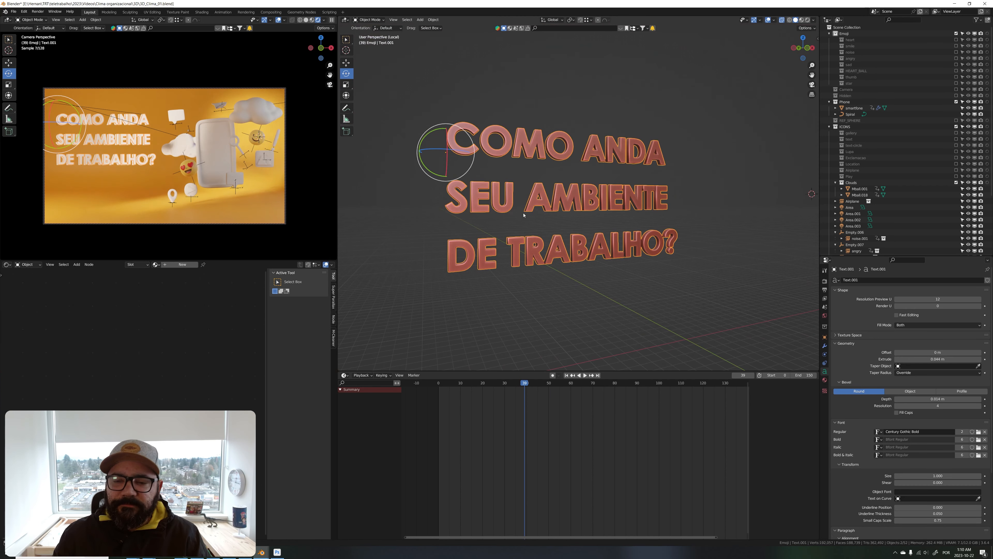
Step: Convert the isolated title text object to a mesh
click(433, 20)
mouse_move(469, 200)
click(510, 207)
Step: Add a Remesh modifier with a voxel size of 0.01 m to the title and apply it
click(824, 346)
click(860, 294)
click(869, 365)
double_click(938, 321)
text(0.01)
key(Return)
key(KP_1)
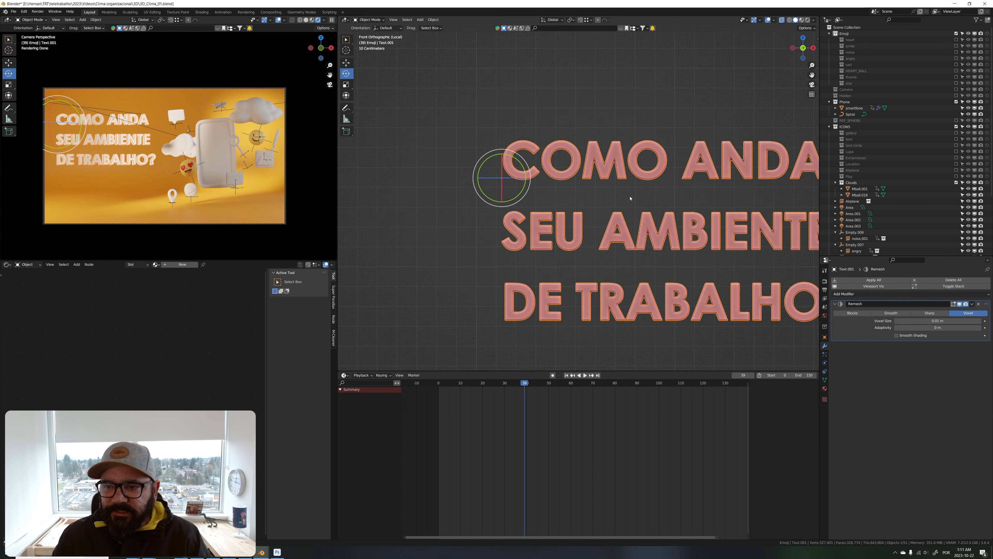
click(860, 281)
Step: Switch the remeshed title to Sculpt Mode and activate the Cloth Filter tool
key(Tab)
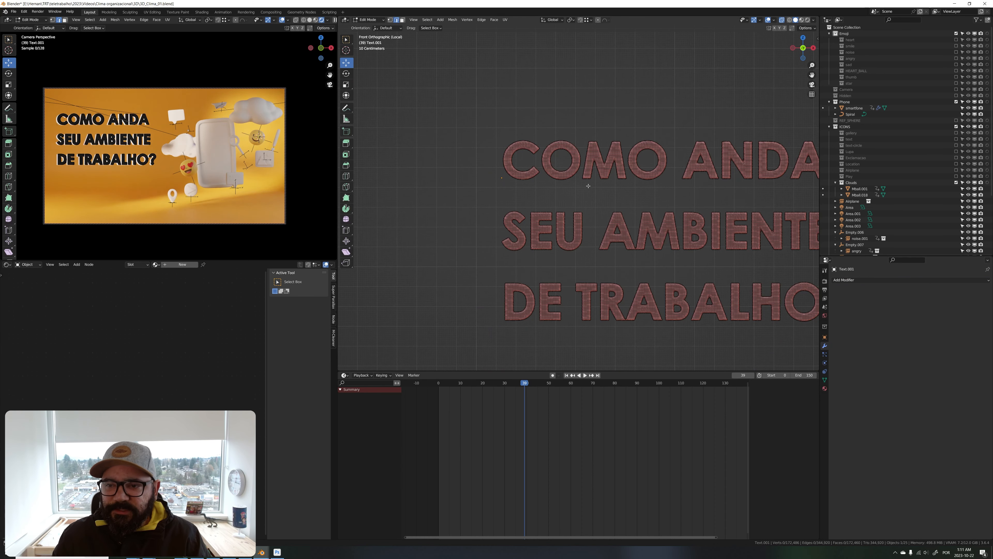
key(ctrl+Tab)
click(591, 222)
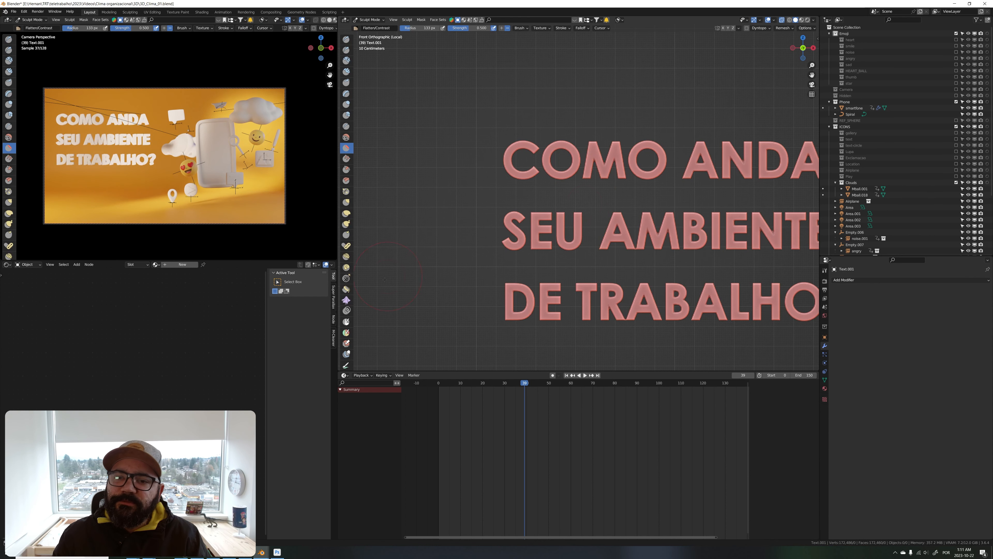
key(KP_Decimal)
click(346, 299)
scroll(343, 317, down, 6)
click(346, 300)
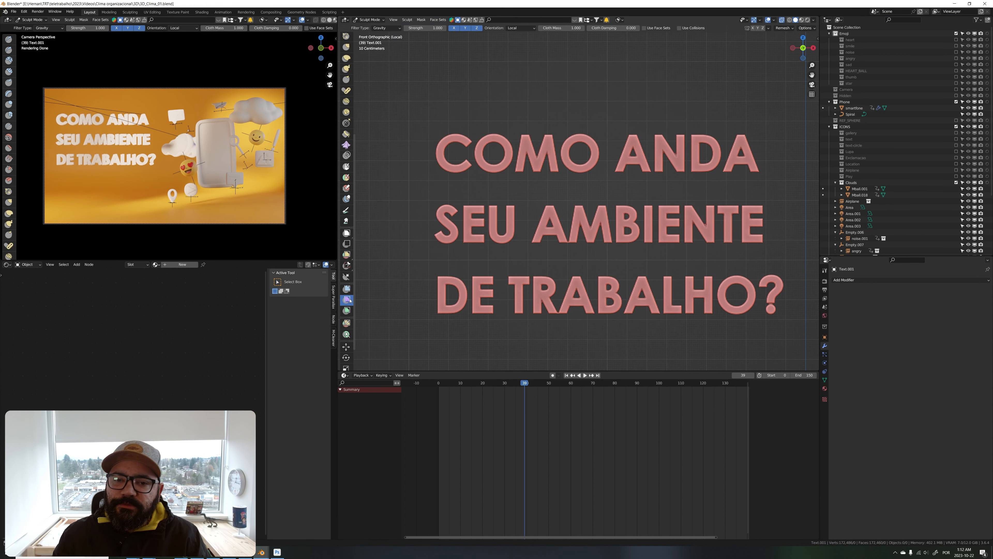
Step: Set the Cloth Filter type to Inflate and puff up the title letters like balloons
click(824, 270)
click(921, 278)
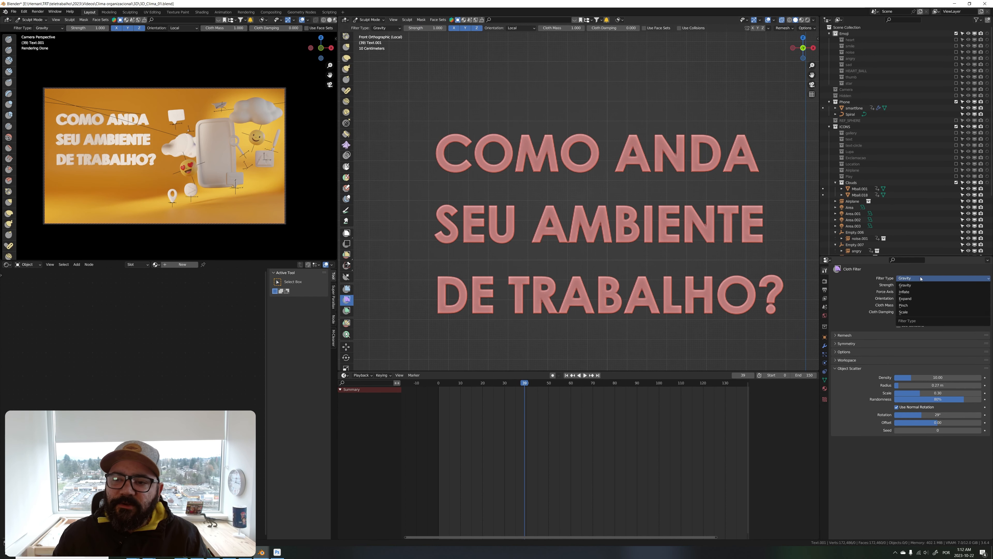
click(920, 292)
scroll(556, 239, down, 3)
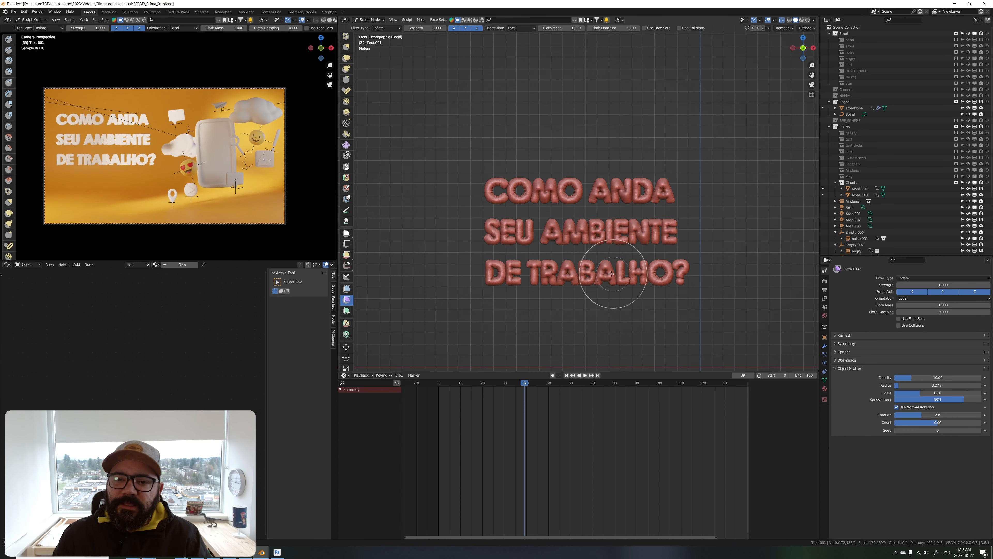
scroll(611, 274, up, 4)
middle_drag(469, 189, 506, 191)
scroll(528, 211, up, 6)
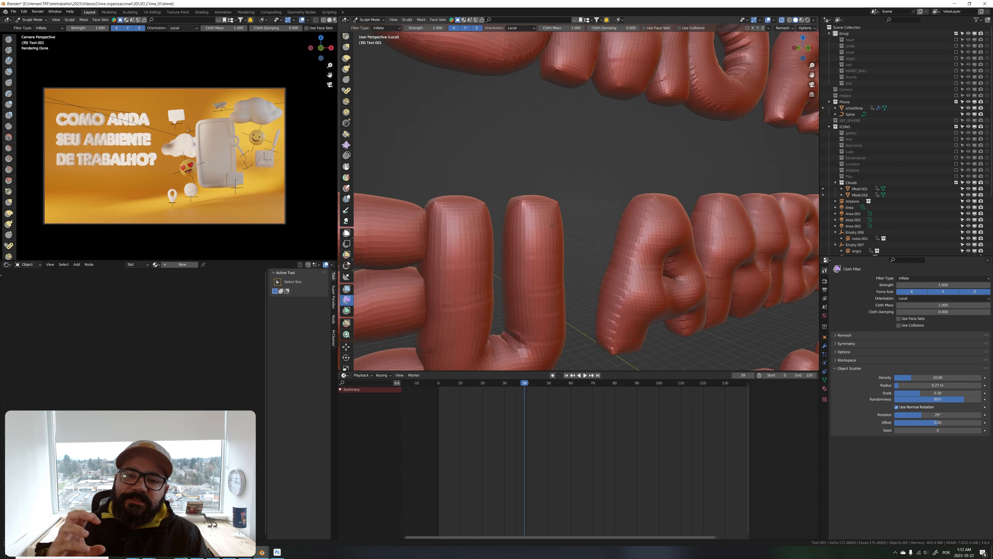
Step: Try another Inflate pass of the Cloth Filter on the title letters and undo it
scroll(553, 223, down, 5)
key(KP_1)
drag(597, 221, 622, 225)
key(ctrl+z)
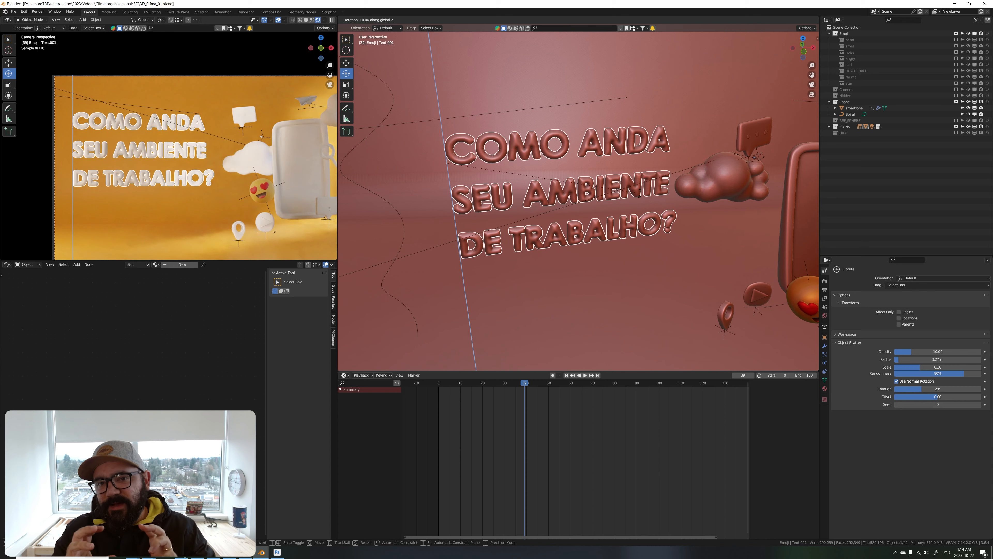
Step: Rotate the balloon title about 10° around the global Z axis
click(665, 207)
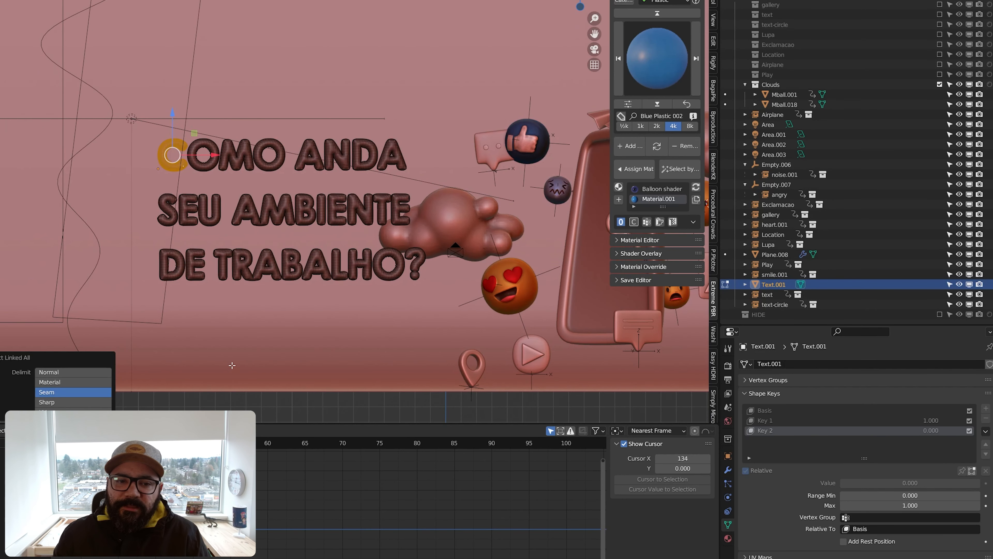
Step: In the Key 2 shape key, move the letter C about -2.17 m in X and 7.42 m in Z, and tilt it freely
click(197, 227)
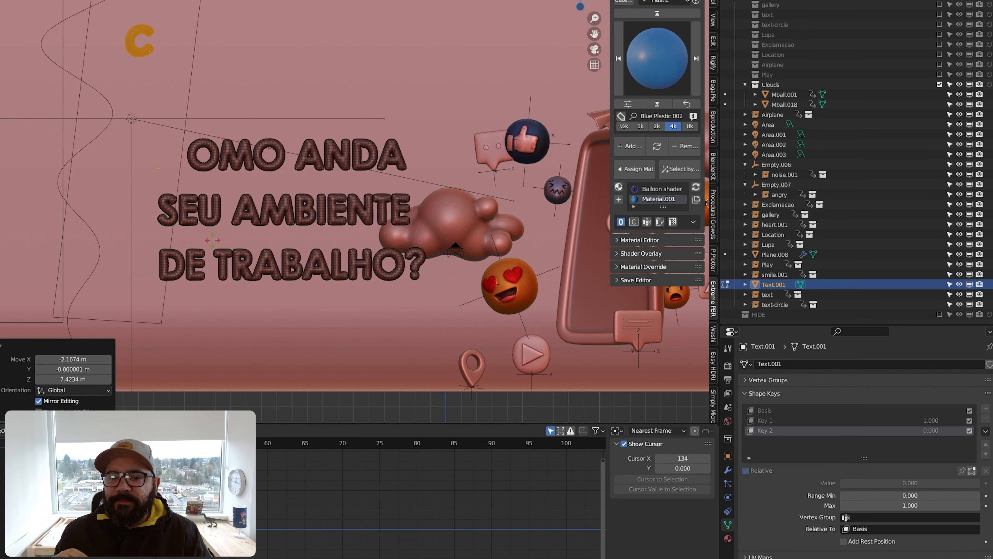
key(r)
key(r)
click(211, 174)
key(Tab)
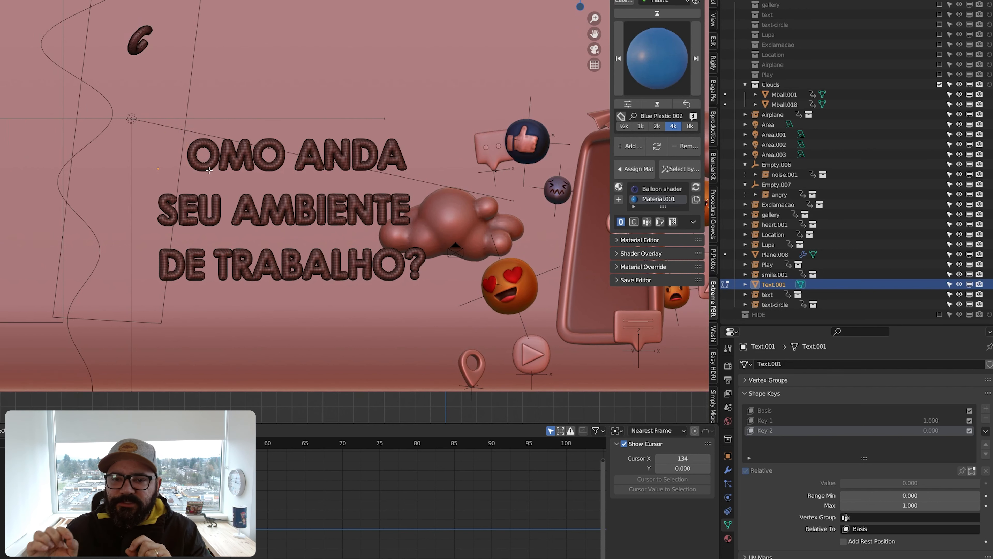
Step: Select the first letter O, move it about -1.46 m in X and 8.13 m in Z, and rotate it freely
key(ctrl+l)
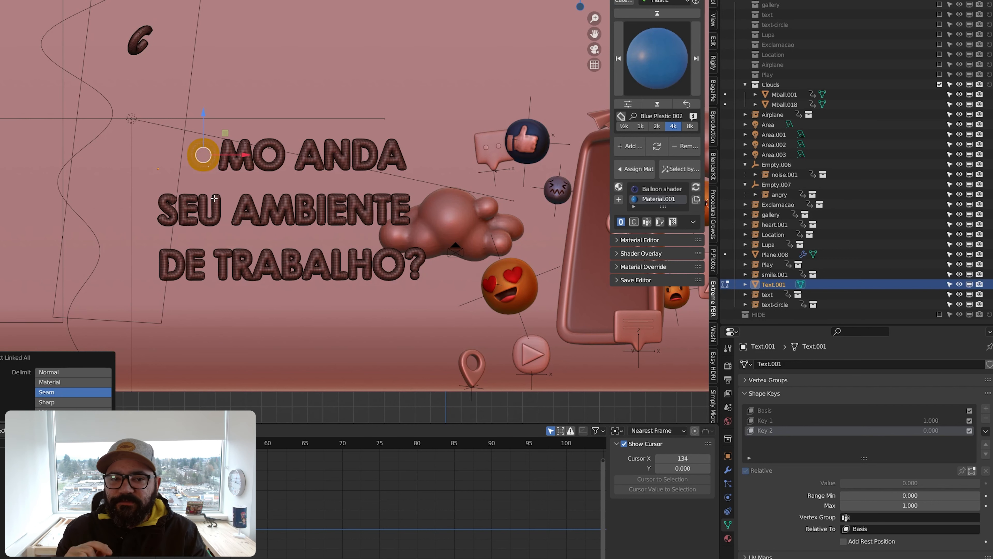
key(g)
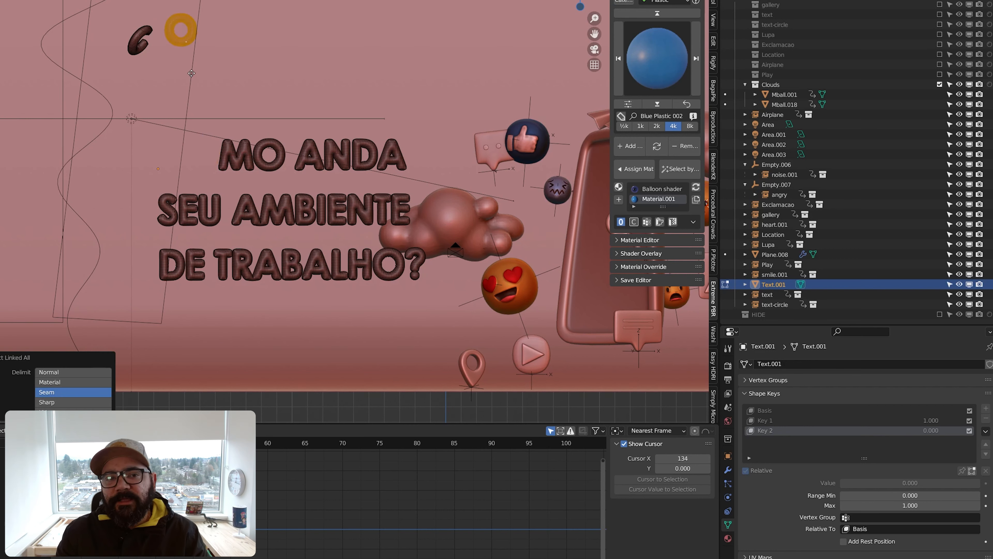
click(191, 74)
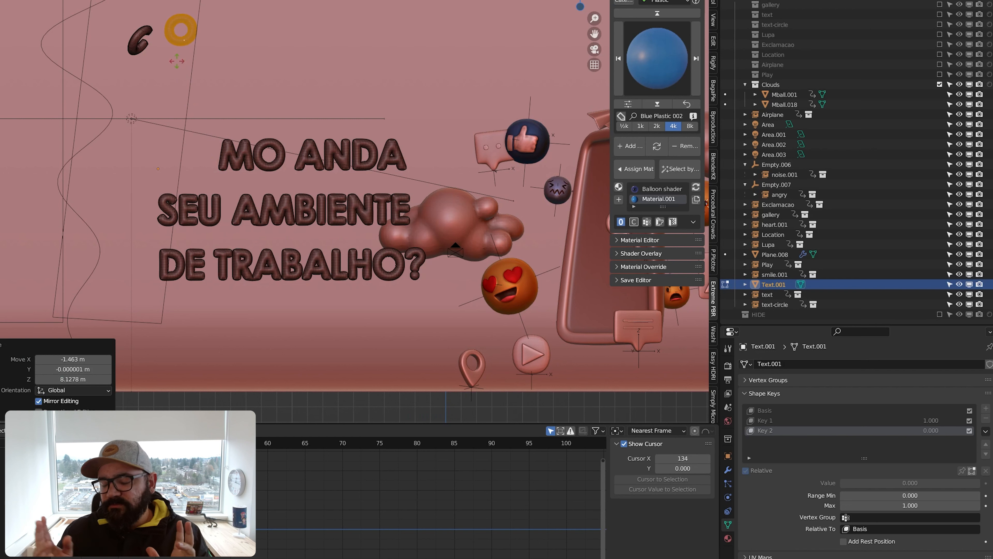
key(r)
key(r)
click(177, 61)
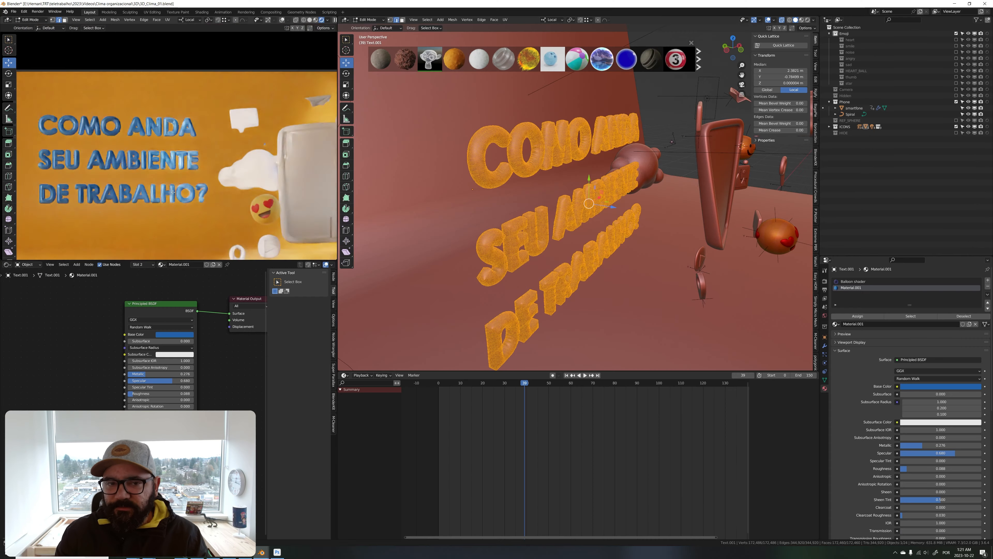
Step: At frame 36, scale the speech bubble icon above the cloud to 0
scroll(199, 169, down, 4)
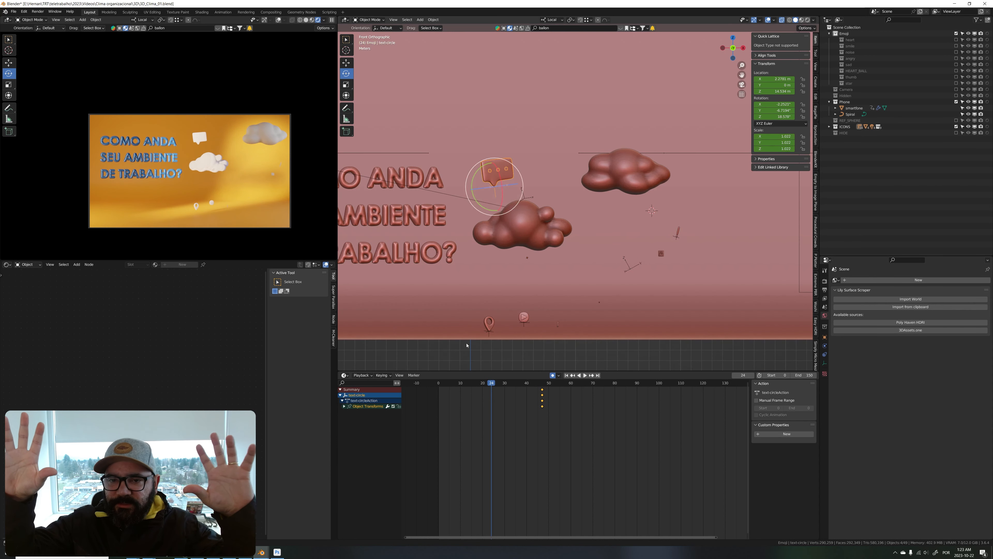
drag(491, 383, 517, 382)
text(s0)
key(Return)
Step: Change the keyframe interpolation for the airplane, play and location pin icons
click(578, 153)
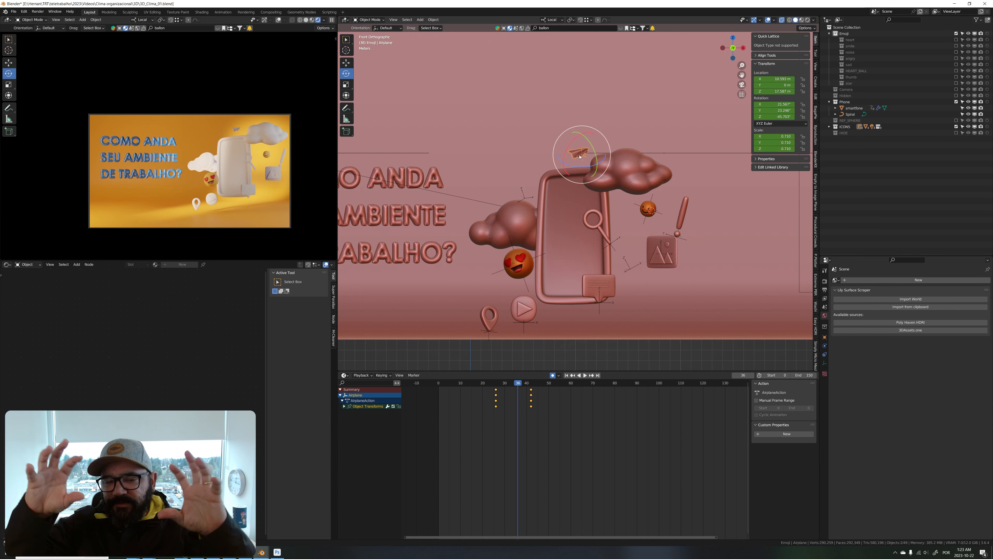
click(586, 421)
mouse_move(518, 384)
mouse_down()
mouse_move(463, 385)
mouse_move(525, 379)
mouse_move(508, 375)
mouse_move(528, 368)
mouse_move(461, 378)
mouse_move(531, 377)
mouse_up()
click(534, 321)
click(550, 438)
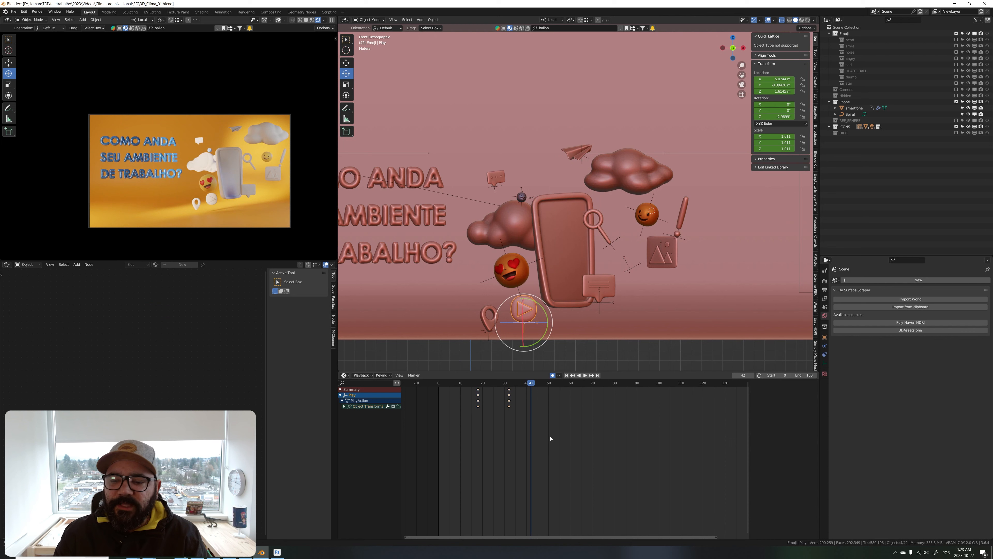
key(t)
click(489, 318)
key(t)
click(557, 438)
Step: Change the keyframe interpolation for the text bubble, picture and exclamation mark icons
click(599, 289)
key(t)
click(564, 459)
click(661, 252)
key(t)
click(583, 451)
click(682, 213)
key(t)
click(563, 402)
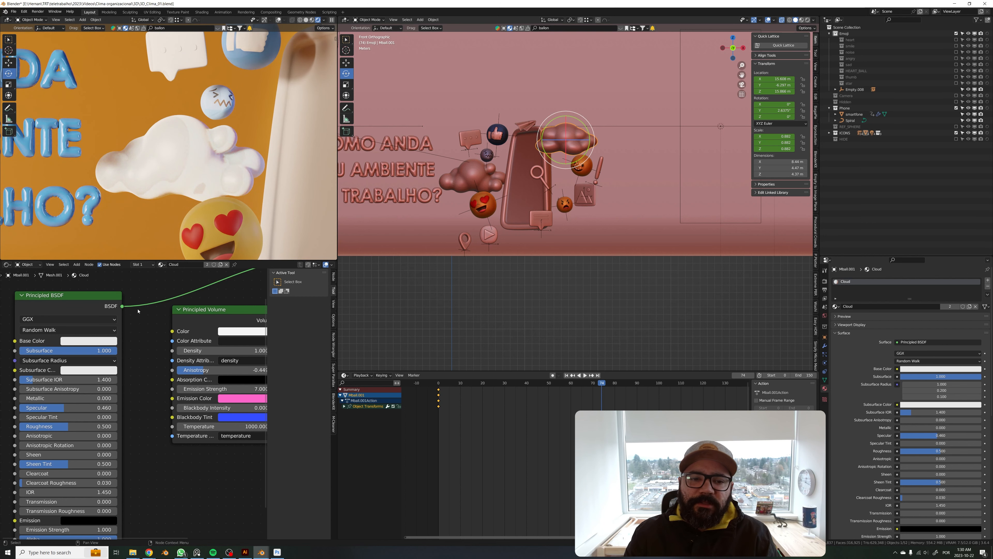
Step: Adjust the Cloud material's shader on the cloud object by entering a value of 20
text(20)
key(Return)
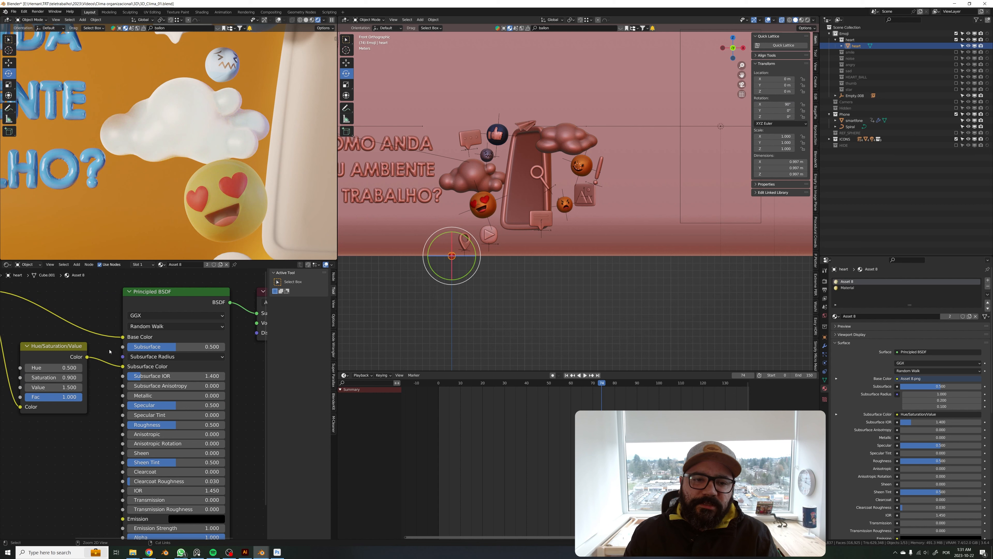
Step: Disconnect the Hue/Saturation/Value node from Subsurface Color in the heart emoji's Asset 8 material and reset Subsurface to 0
ctrl+right_drag(106, 388, 106, 389)
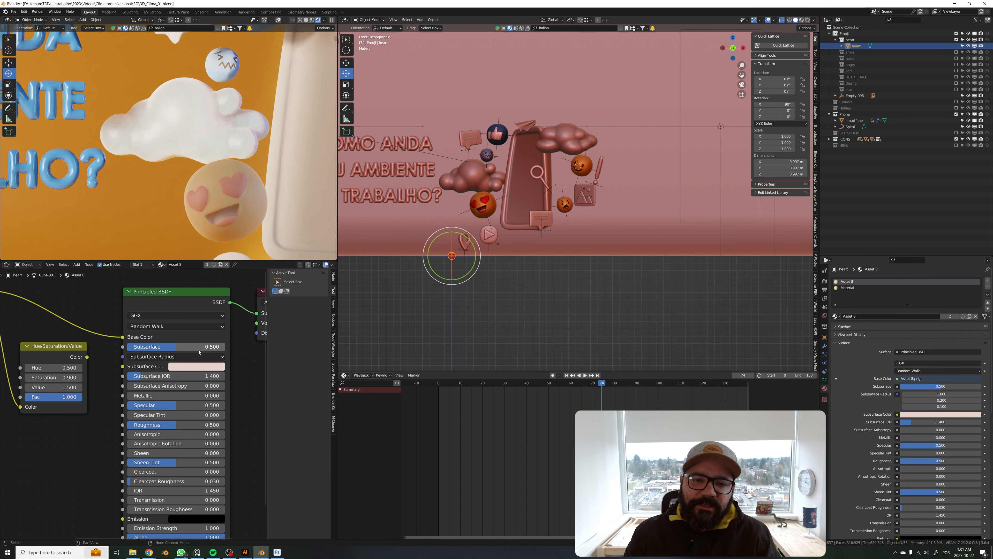
key(BackSpace)
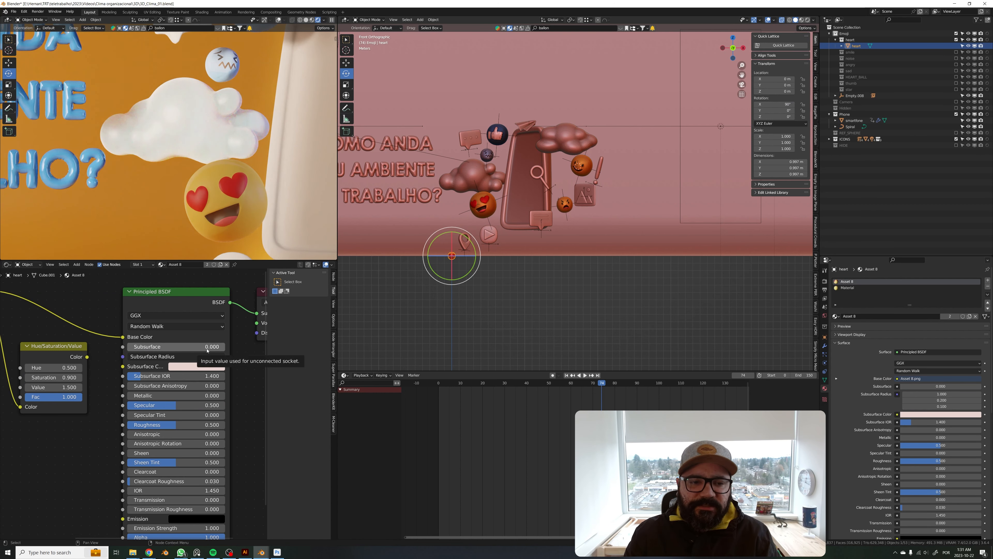
scroll(241, 184, down, 4)
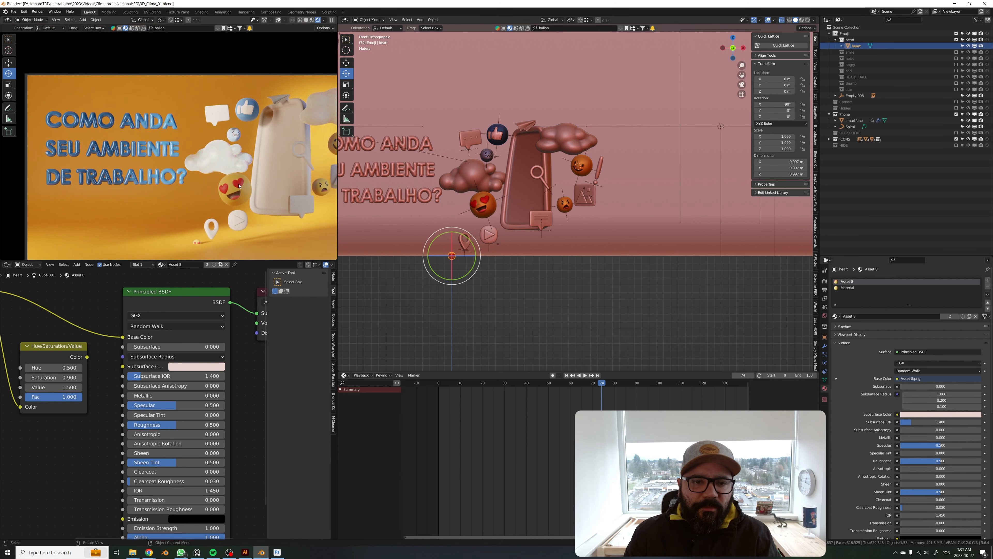
Step: Delete the disconnected Hue/Saturation/Value node from the heart emoji's Asset 8 material
key(Delete)
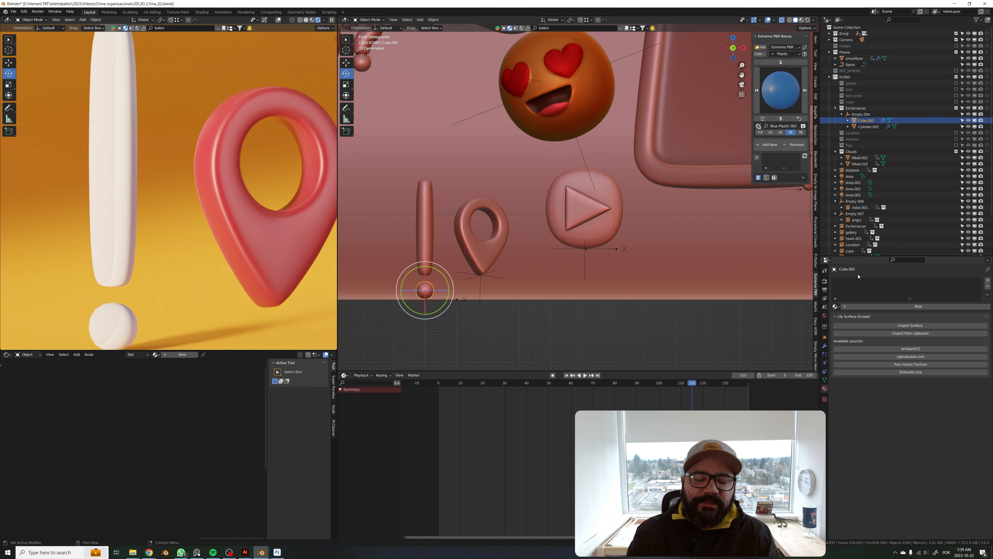
Step: Give the exclamation mark's dot a material named plastic-orange and set its base color to orange
click(857, 308)
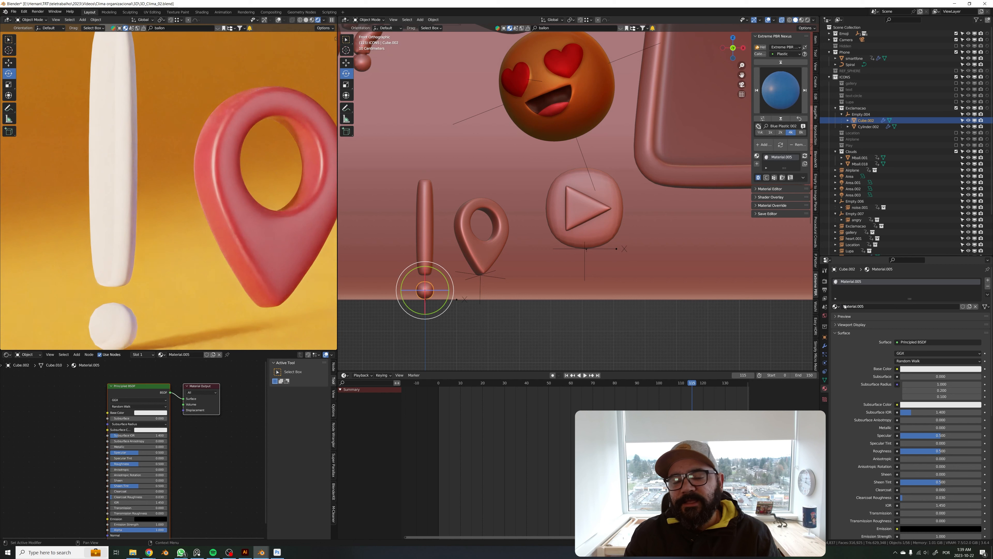
click(835, 306)
text(white-plastic)
click(854, 315)
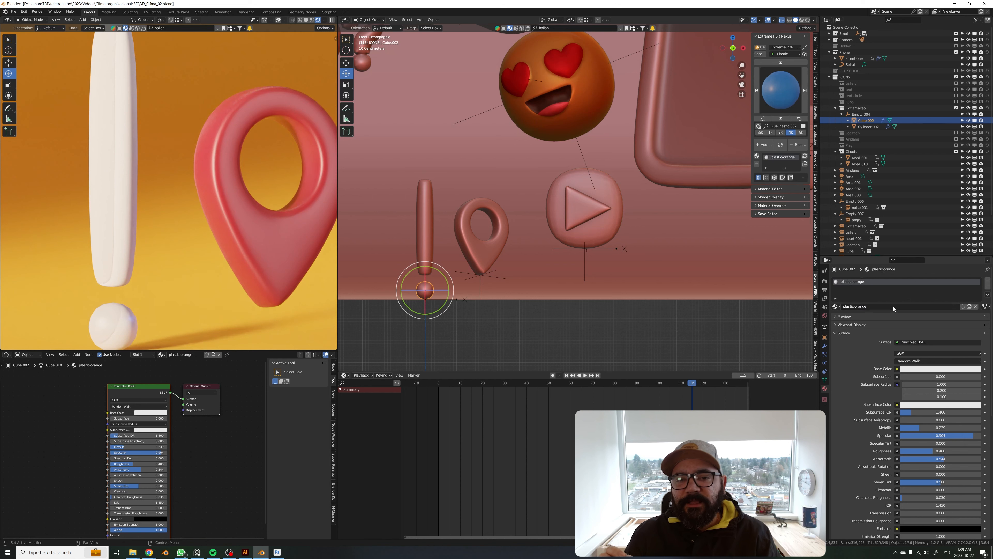
click(148, 413)
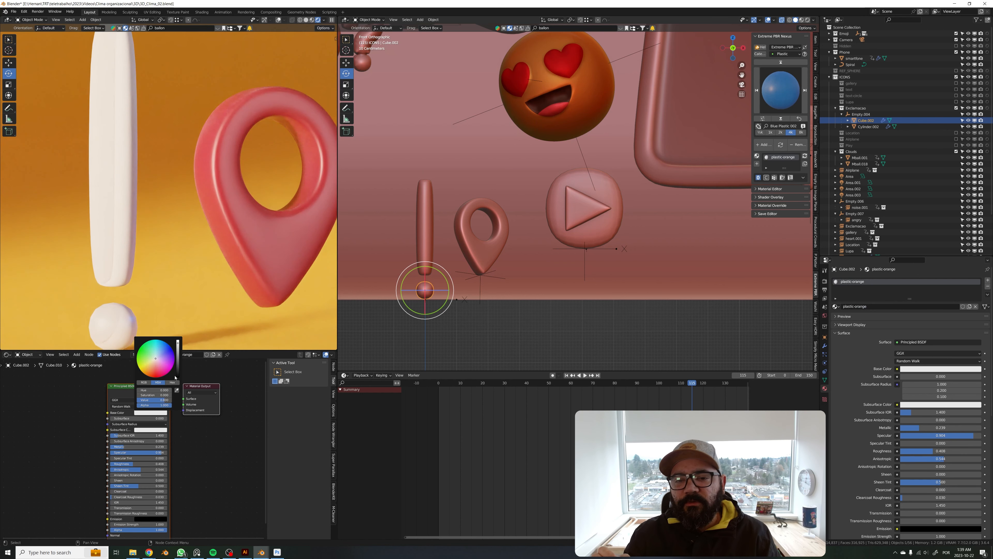
click(151, 371)
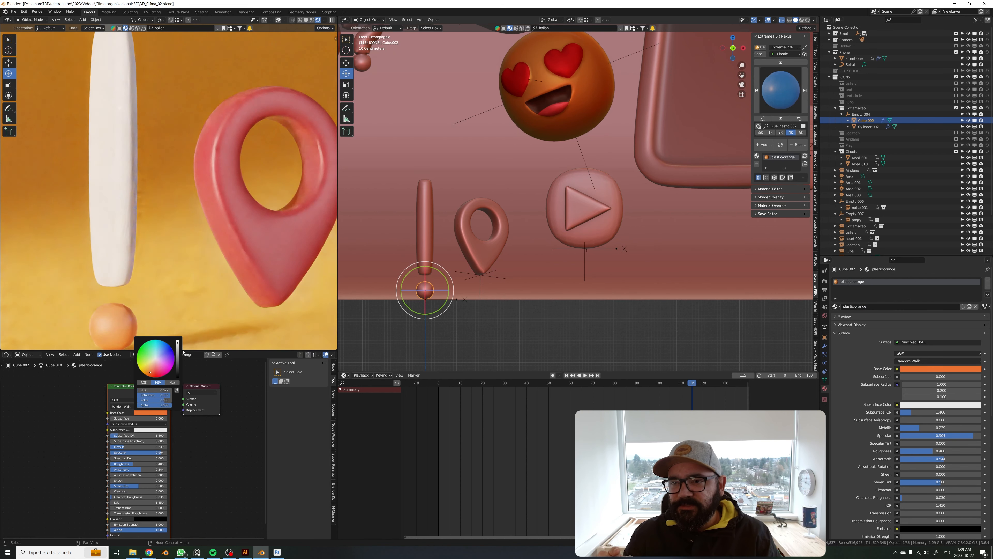
Step: Assign the plastic-blue.002 material to the picture icon's small sun shape and adjust its base color
scroll(156, 358, down, 9)
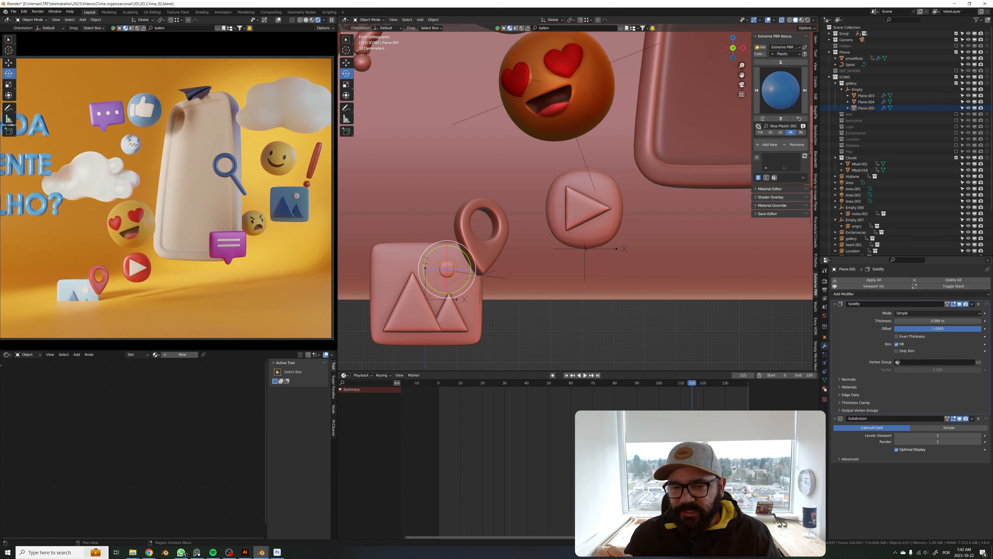
click(836, 306)
click(855, 316)
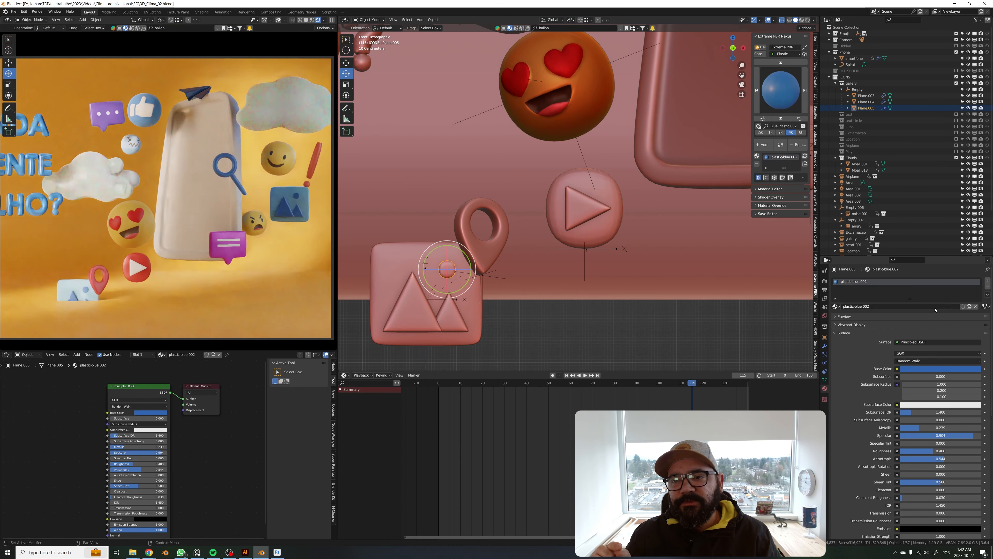
click(150, 413)
drag(161, 362, 177, 343)
Step: Link the Color Ramp to Base Color and Emission in the phone screen's Material.007, and connect the Mapping vector to the ramp's Fac
drag(136, 365, 184, 369)
drag(185, 509, 184, 507)
ctrl+scroll(78, 406, left, 5)
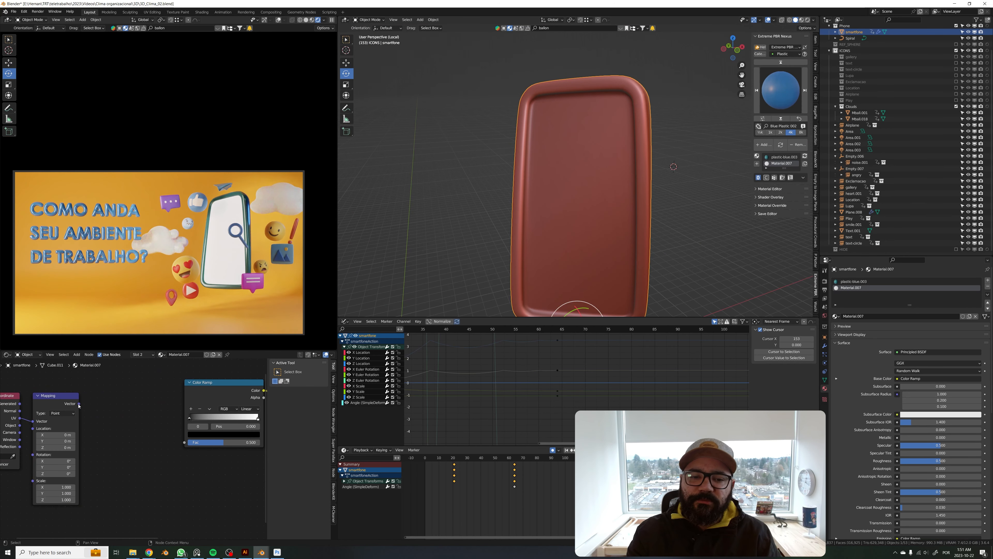
drag(183, 442, 186, 443)
middle_drag(185, 442, 130, 435)
Step: Move the Color Ramp stops closer together and color them red and yellow to make a gradient on the phone screen
drag(139, 414, 169, 413)
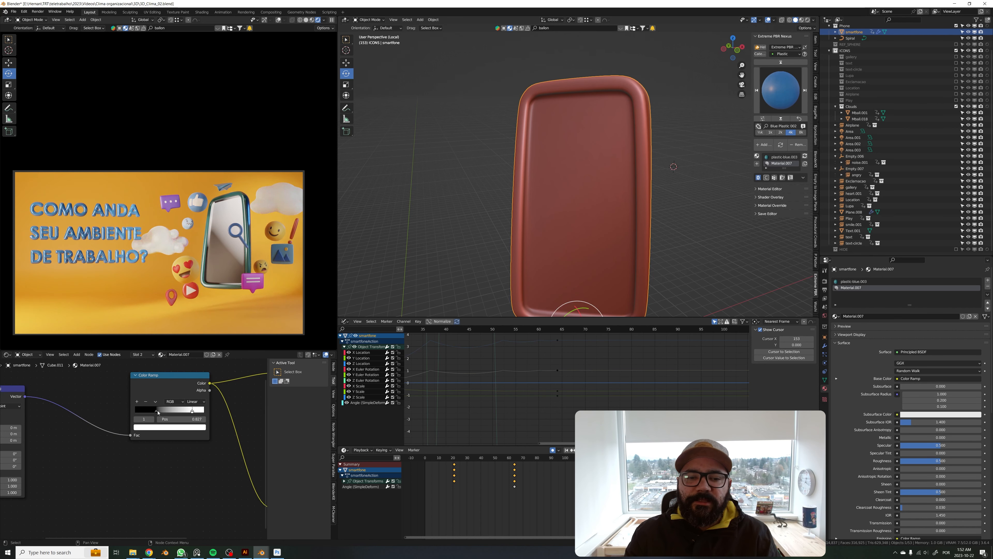
click(164, 426)
drag(189, 370, 159, 372)
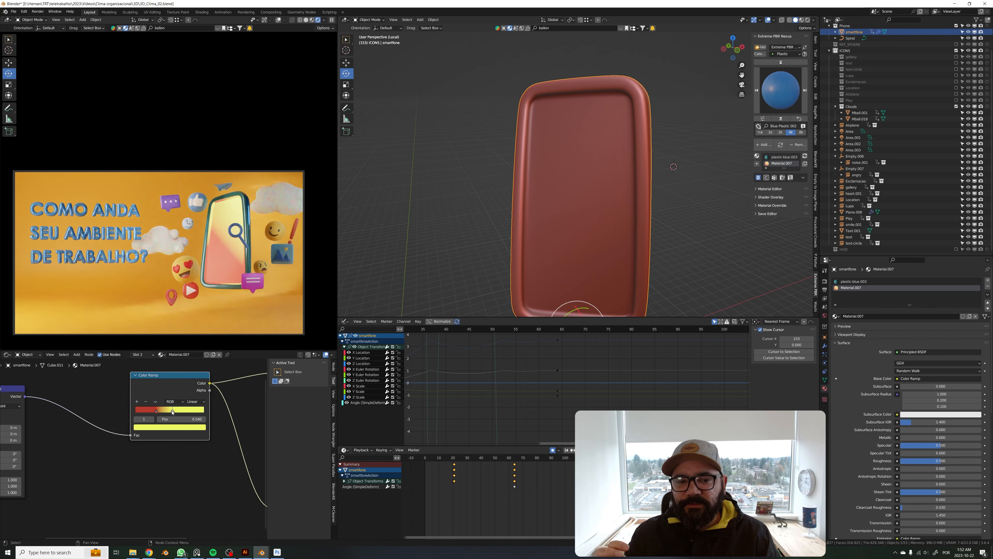
Step: Scrub the timeline back to frame 37 and play the animation to check the phone's movement
drag(639, 457, 477, 445)
middle_drag(78, 446, 214, 452)
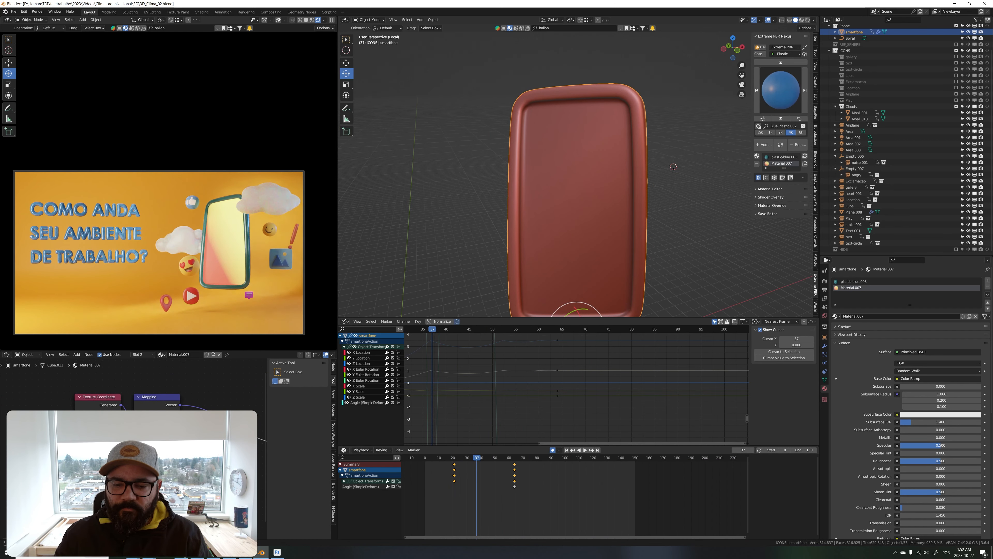
key(space)
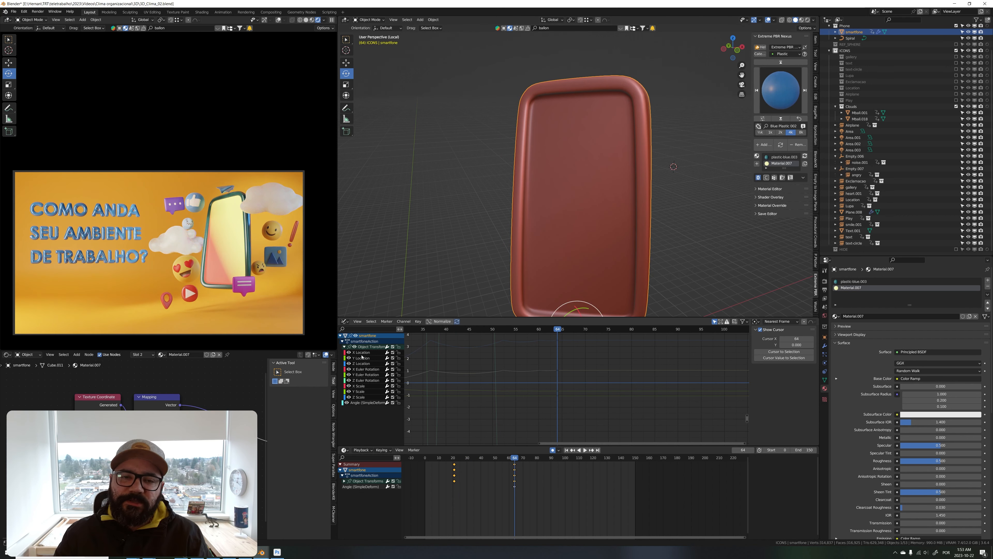
Step: Paste the Noise modifier onto the phone's X, Y and Z Location curves and adjust its offset and phase
click(808, 331)
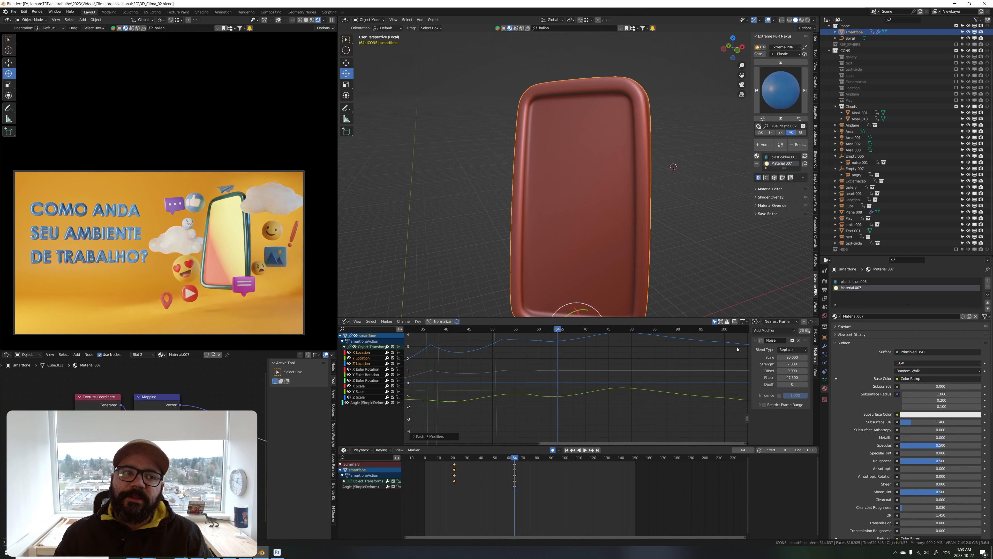
mouse_move(792, 377)
mouse_down()
mouse_move(817, 378)
mouse_move(806, 371)
mouse_up()
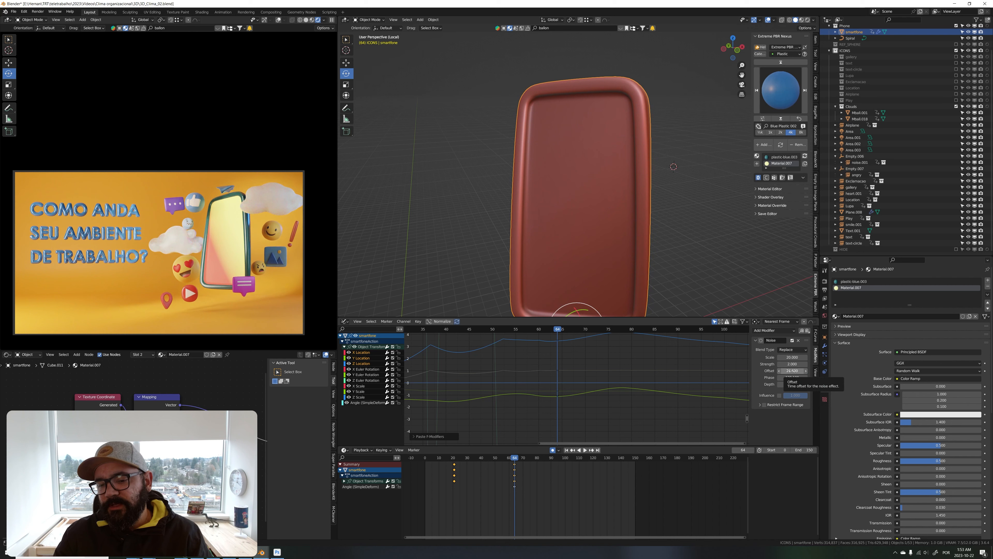
key(Return)
Step: Go to frame 14, look through the camera and deselect the phone
mouse_move(435, 458)
mouse_down()
mouse_move(549, 458)
mouse_move(445, 457)
mouse_up()
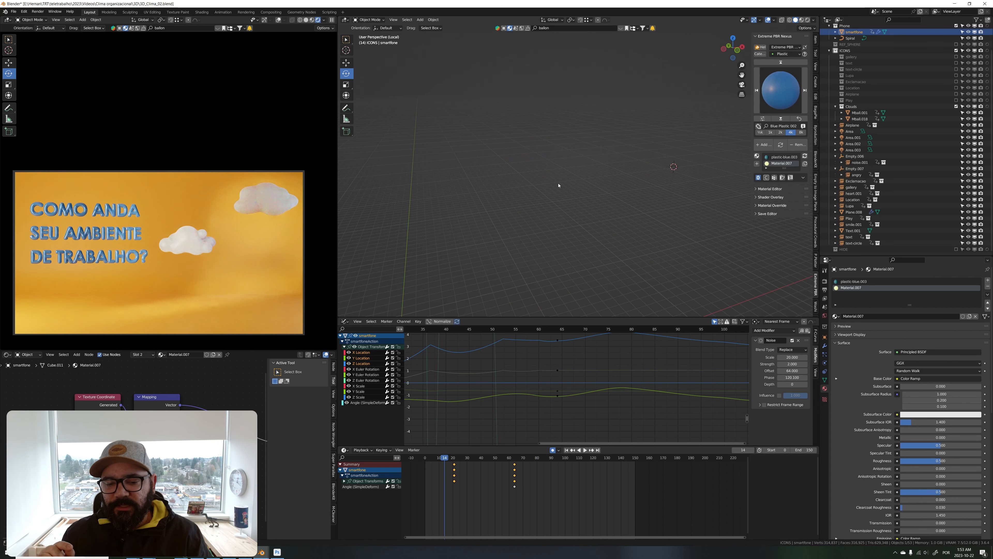
key(KP_0)
click(615, 232)
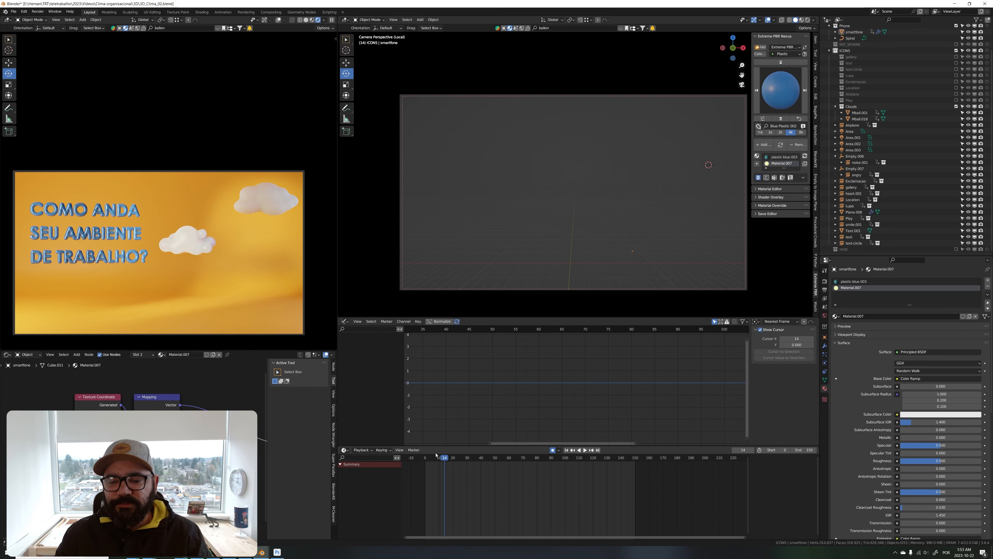